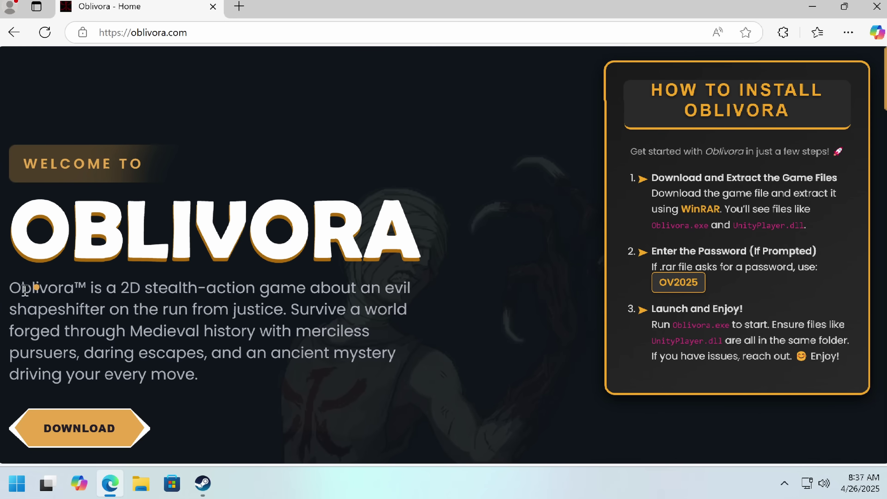
# Step: Copy the phrase "is a 2D stealth-action game about an evil shapeshifter on the run from justice" from the Oblivora description
pyautogui.moveTo(95, 275); pyautogui.dragTo(283, 307)
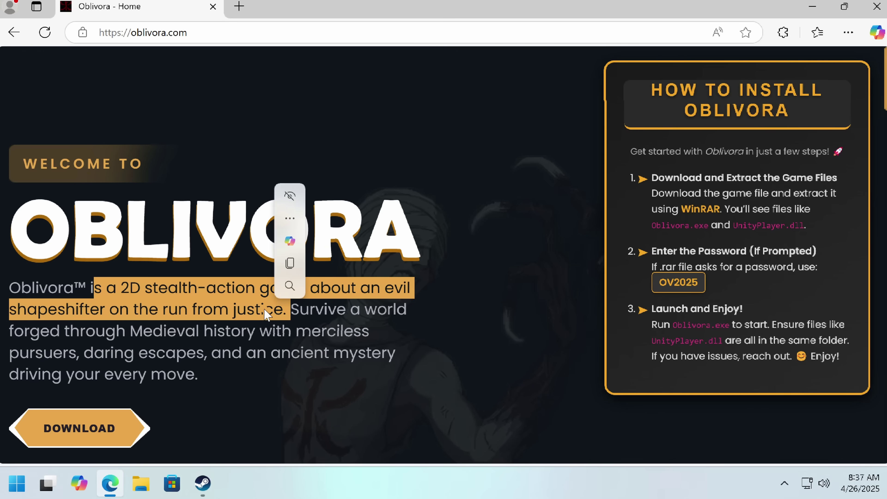
pyautogui.click(262, 310)
pyautogui.moveTo(262, 310); pyautogui.dragTo(120, 295)
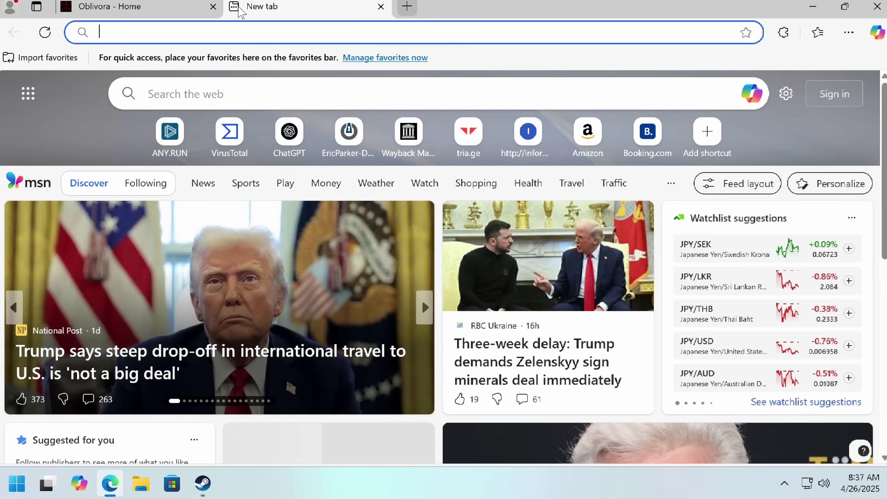
# Step: Open google.com in a new tab and search for the copied game description as an exact quoted phrase
pyautogui.click(239, 7)
pyautogui.write('google.com')
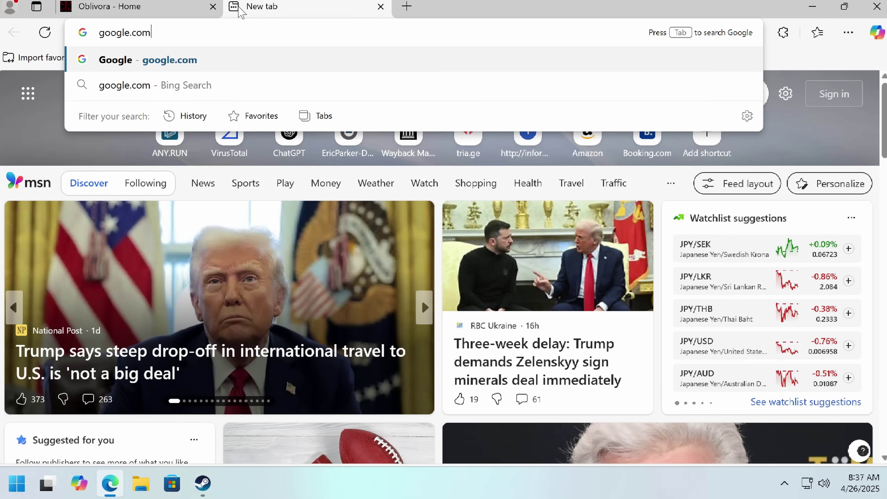
pyautogui.press('Return')
pyautogui.write('"')
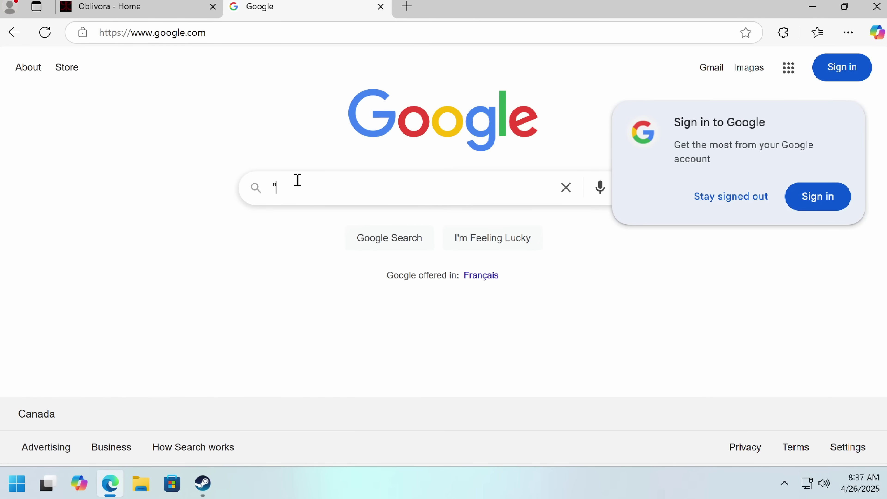
pyautogui.write('is a 2D stealth-action game about an evil shapeshifter on the run from justice')
pyautogui.write('"')
pyautogui.press('Return')
# Step: Open the Necrofugitive on Steam result in its own tab and close the Google results tab
pyautogui.middleClick(137, 289)
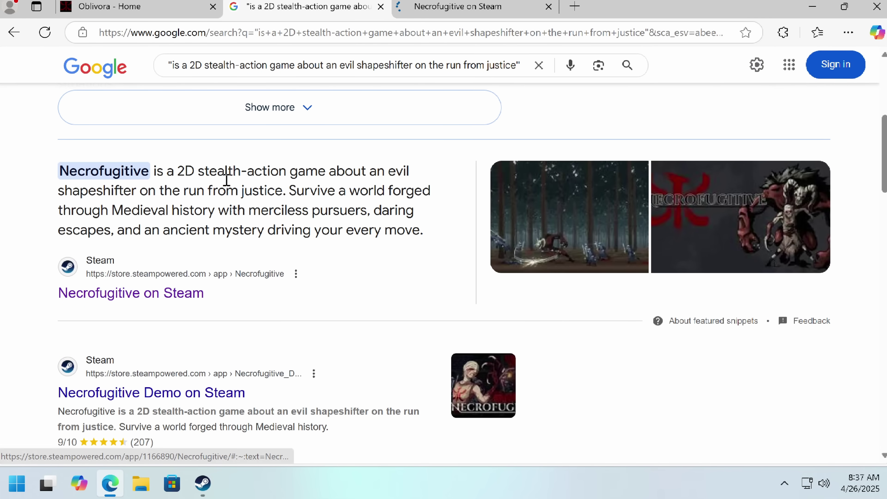
pyautogui.click(457, 6)
pyautogui.click(381, 6)
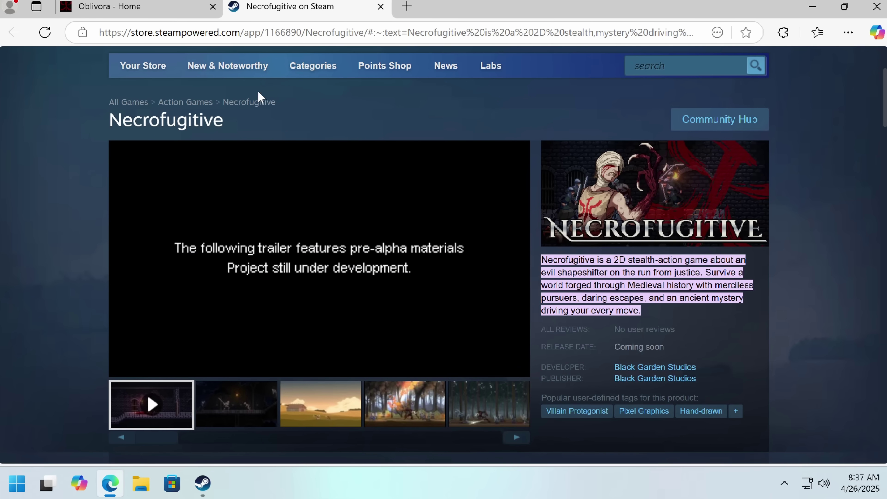
# Step: Examine the Necrofugitive Steam page's title, description, demo offer and About This Game section
pyautogui.moveTo(176, 137); pyautogui.dragTo(301, 138)
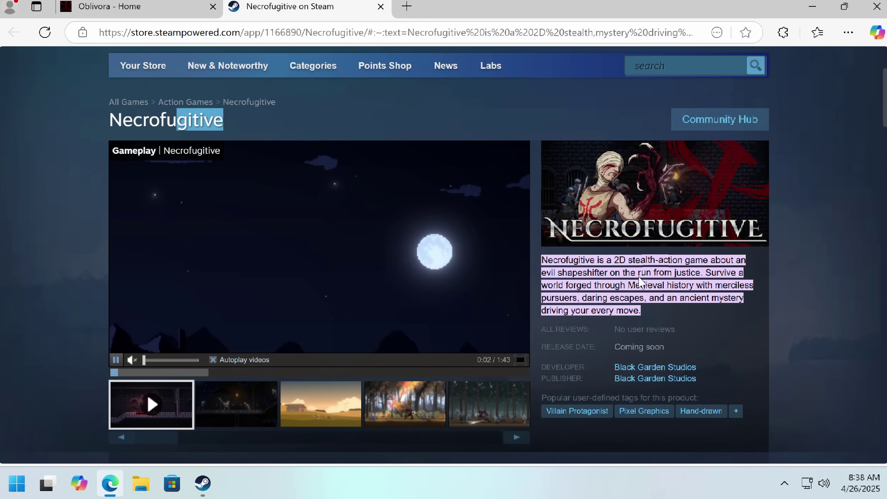
pyautogui.scroll(-5, 650, 301)
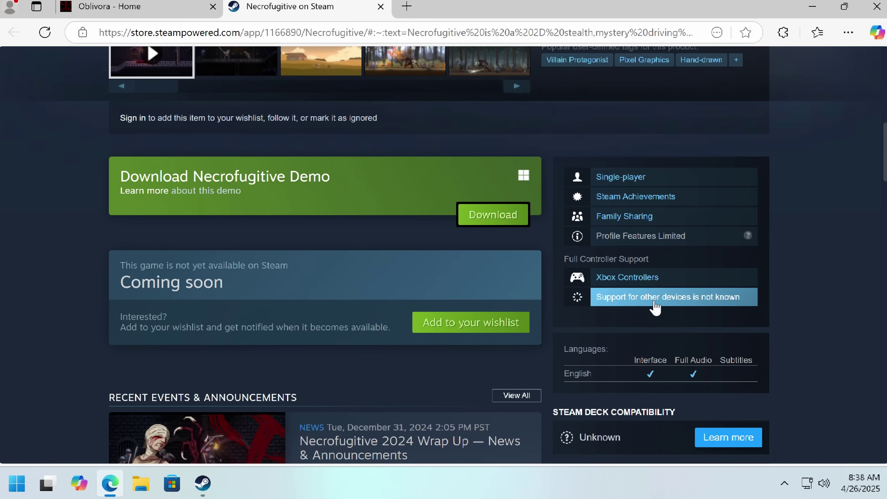
pyautogui.scroll(-6, 454, 308)
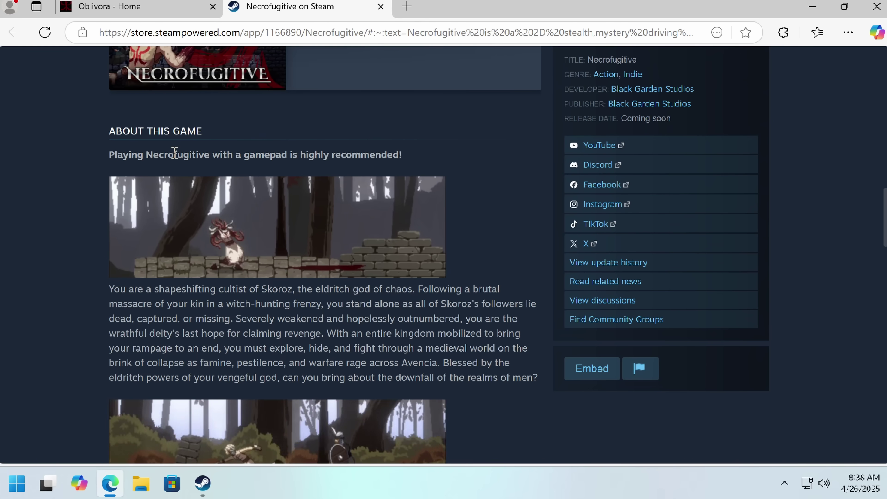
pyautogui.scroll(-7, 175, 153)
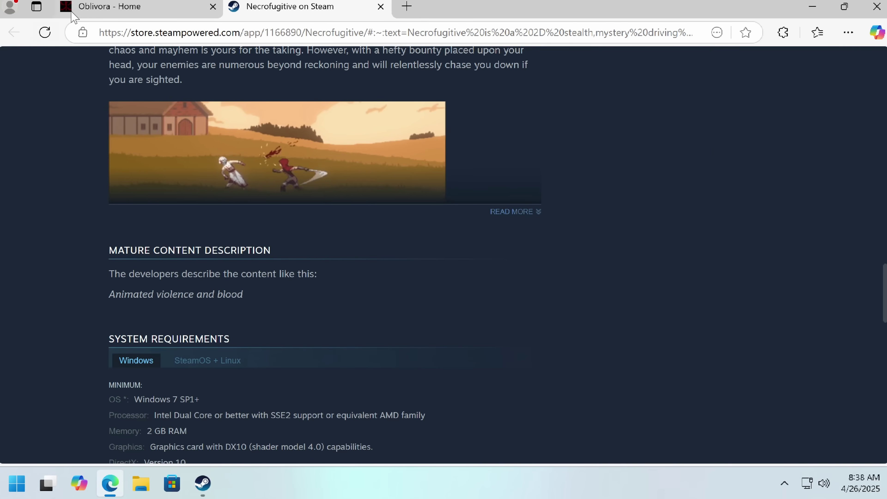
# Step: Return to the Oblivora site and review its feature sections for text and artwork matching the Steam page
pyautogui.click(72, 12)
pyautogui.scroll(-5, 212, 181)
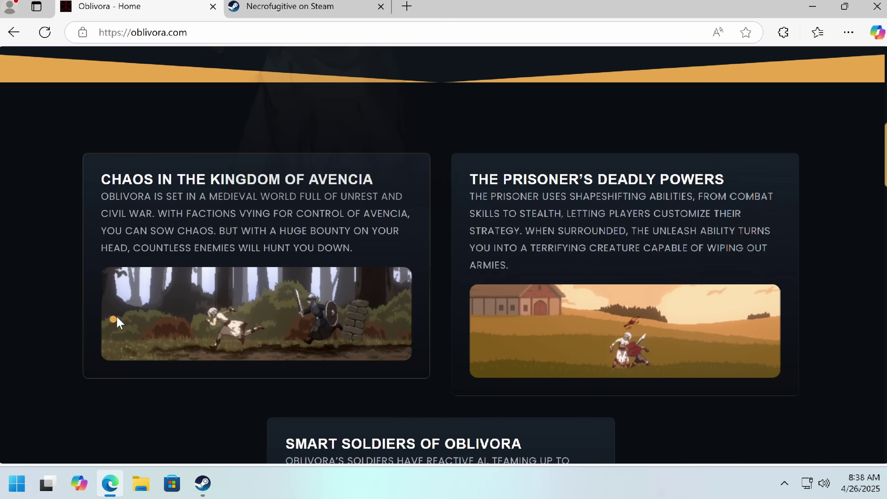
pyautogui.scroll(-5, 115, 318)
pyautogui.scroll(-5, 107, 322)
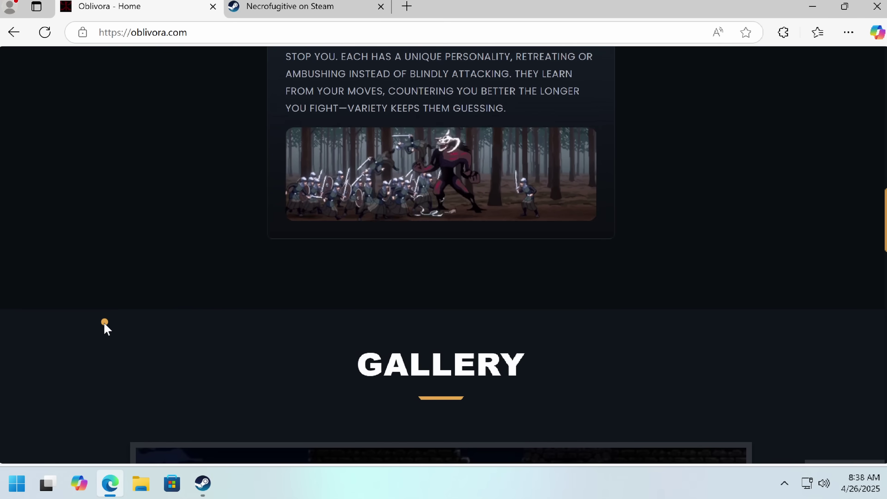
# Step: Browse the screenshots in the Oblivora site's Gallery carousel
pyautogui.scroll(-10, 105, 325)
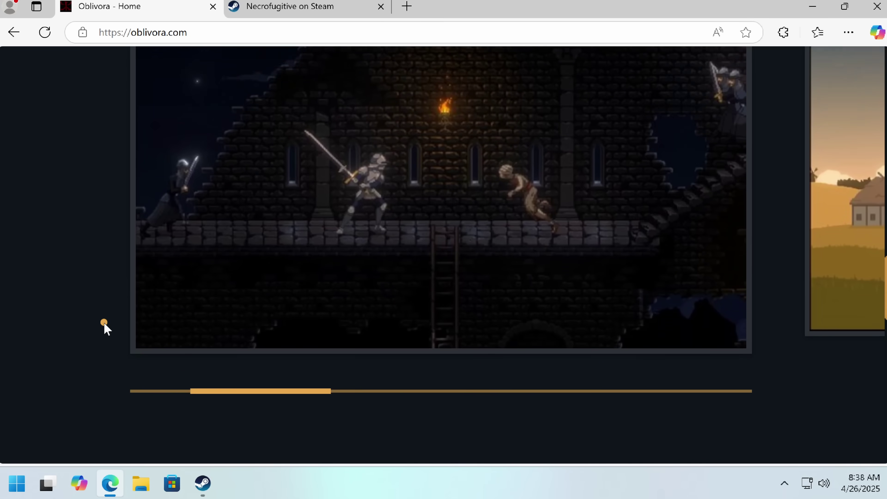
pyautogui.scroll(-3, 105, 329)
pyautogui.scroll(6, 230, 262)
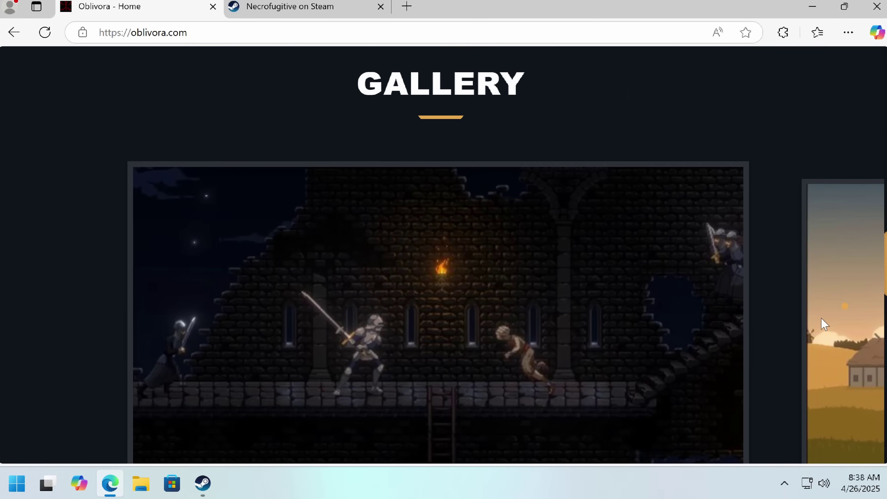
pyautogui.moveTo(824, 324); pyautogui.dragTo(273, 323)
pyautogui.scroll(-4, 327, 287)
pyautogui.moveTo(529, 248); pyautogui.dragTo(247, 280)
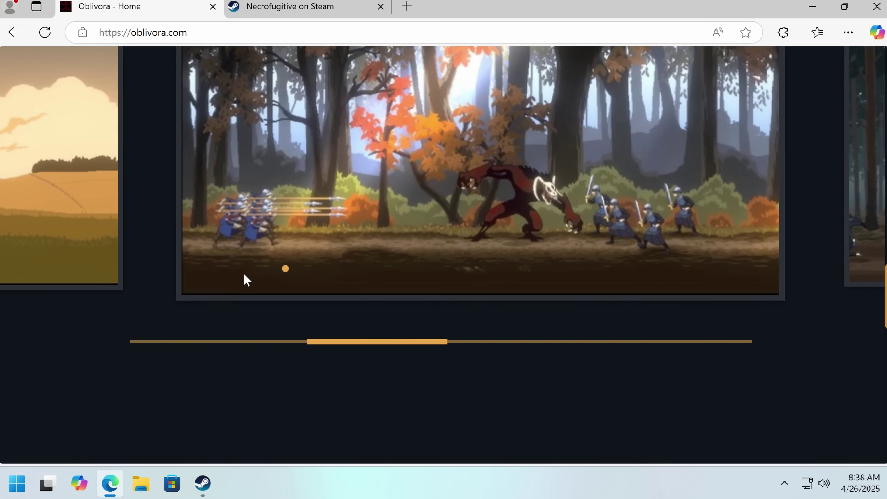
# Step: Read the Oblivora FAQ answers on the Windows SmartScreen warning, system requirements and supported platforms
pyautogui.scroll(-10, 246, 276)
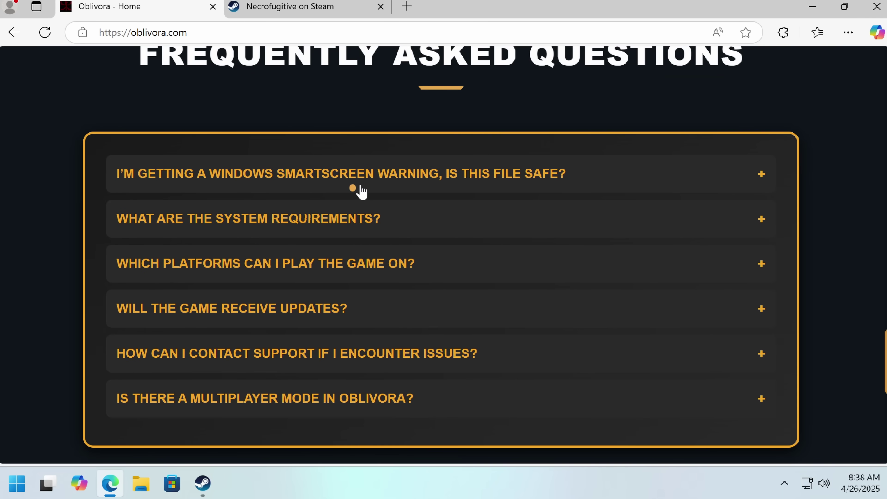
pyautogui.click(340, 182)
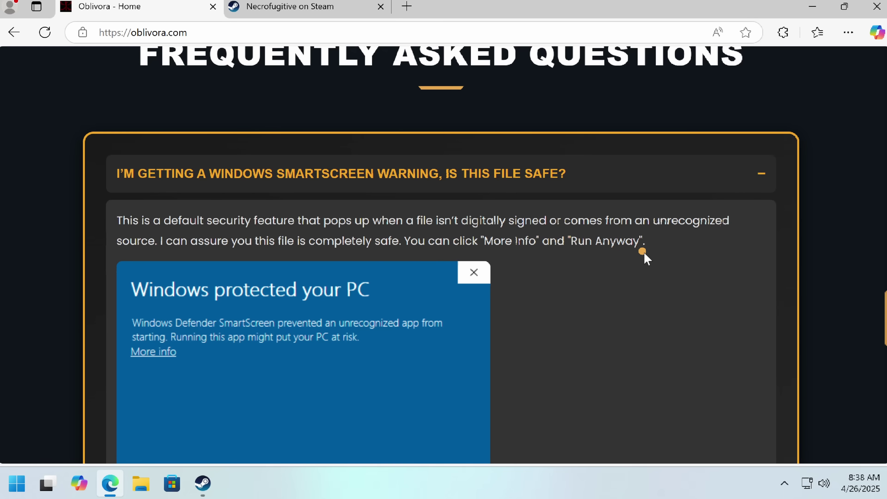
pyautogui.scroll(-8, 646, 259)
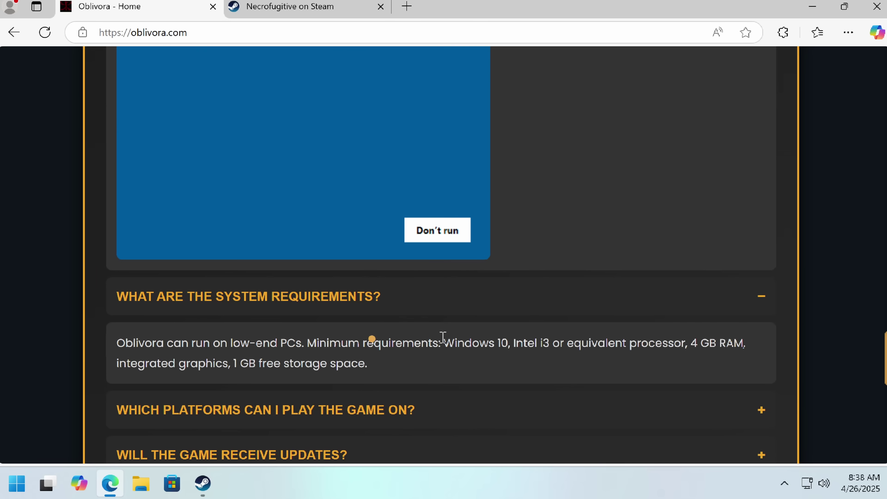
pyautogui.moveTo(547, 349); pyautogui.dragTo(723, 343)
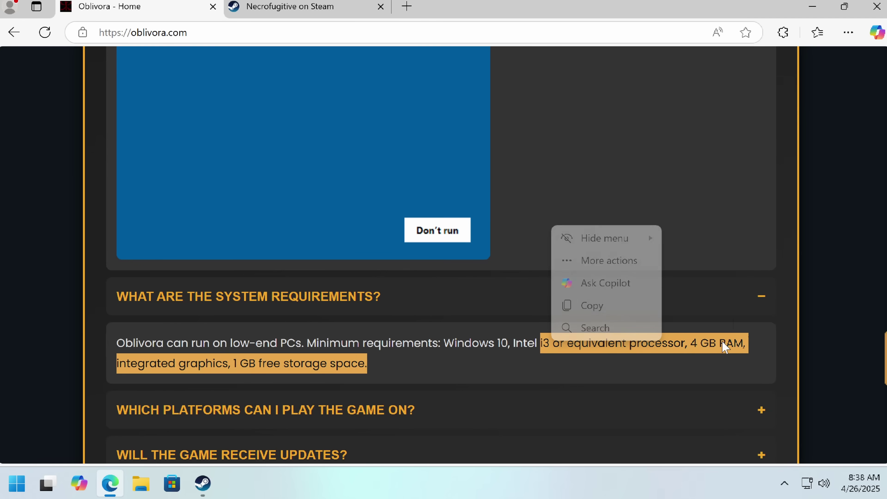
pyautogui.click(323, 367)
pyautogui.scroll(-2, 307, 353)
pyautogui.click(293, 340)
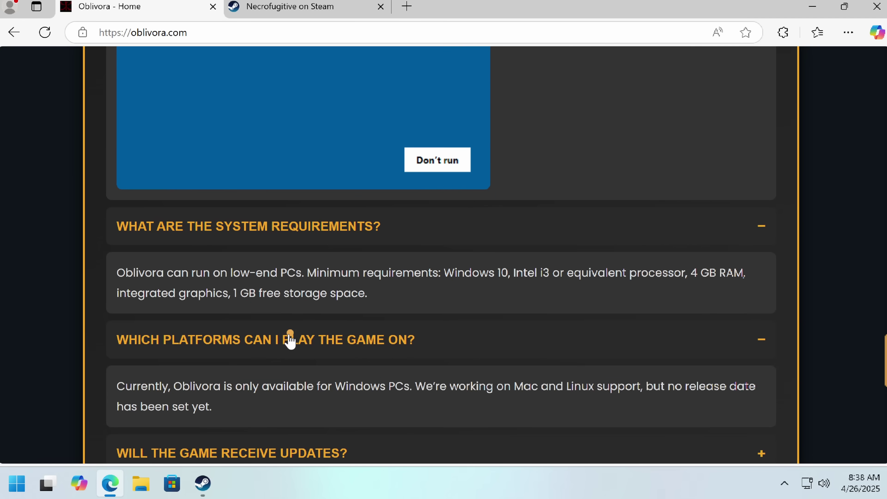
# Step: Expand the Oblivora FAQ answers about game updates and contacting support, and continue to the end of the page
pyautogui.scroll(-2, 314, 325)
pyautogui.scroll(-2, 219, 370)
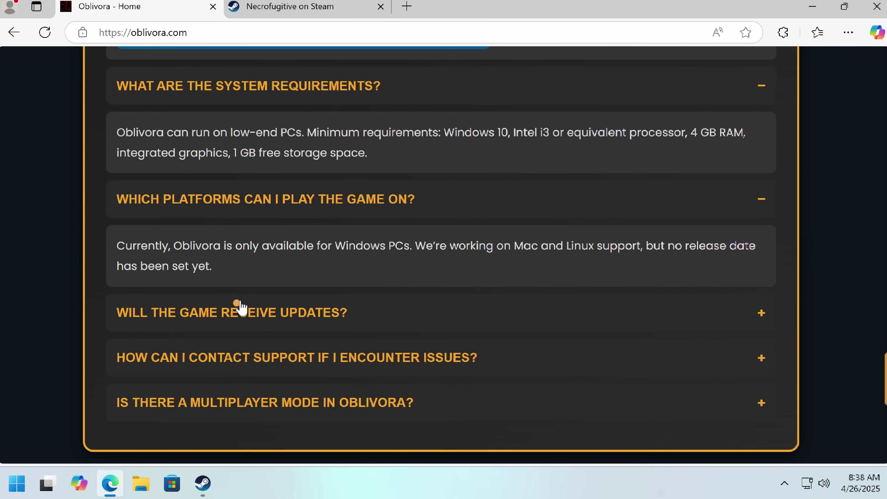
pyautogui.click(200, 314)
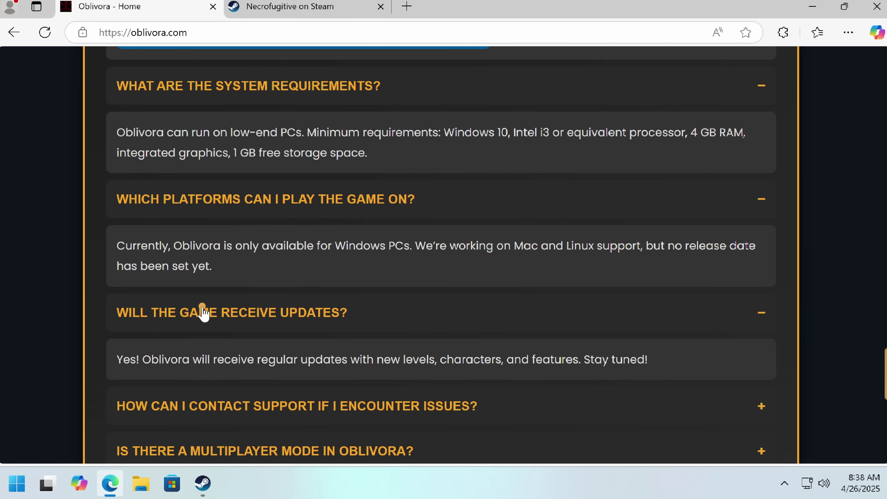
pyautogui.scroll(-2, 203, 313)
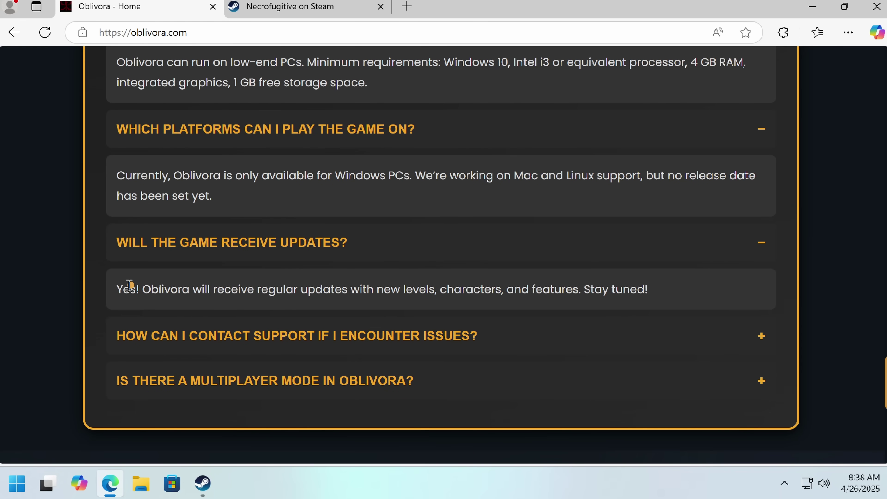
pyautogui.click(398, 347)
pyautogui.scroll(-4, 396, 348)
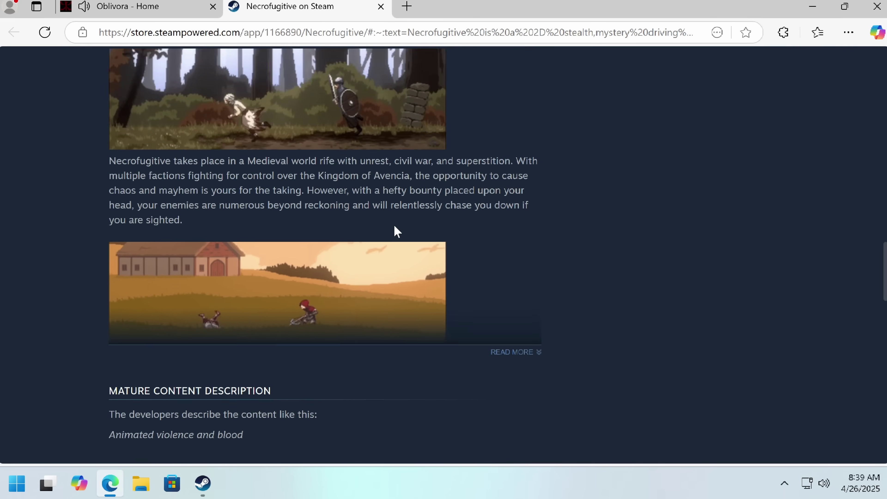
# Step: Look over the Necrofugitive Steam page again, from the About This Game section back up to the trailer
pyautogui.scroll(-8, 540, 241)
pyautogui.scroll(20, 590, 243)
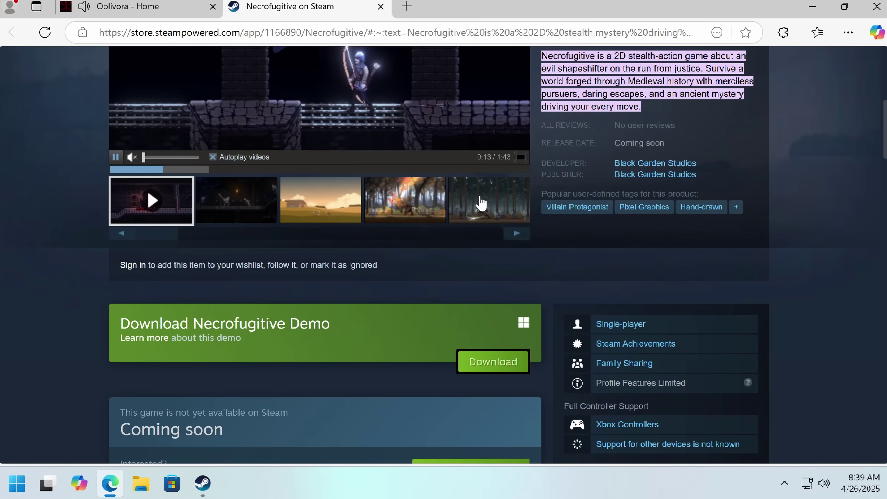
pyautogui.scroll(3, 482, 211)
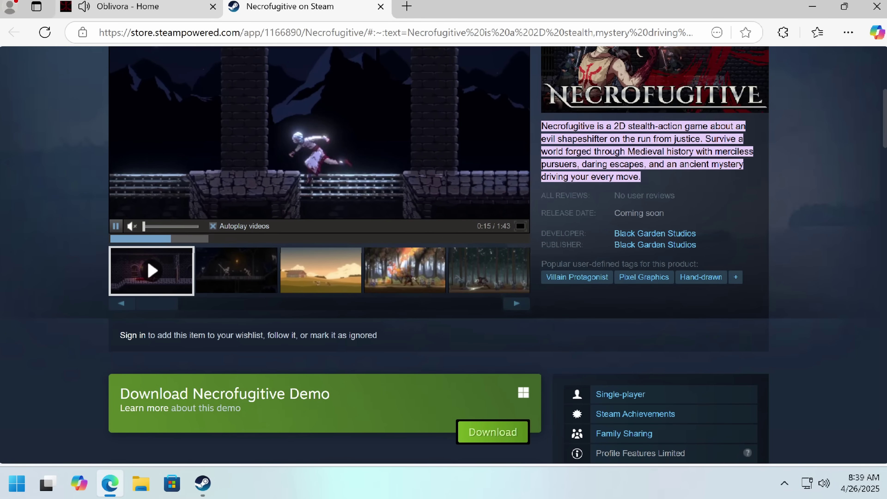
# Step: Compare the Oblivora site's embedded trailer with the Necrofugitive trailer on Steam, skipping the Steam video back near its start and pausing it
pyautogui.click(172, 8)
pyautogui.click(576, 304)
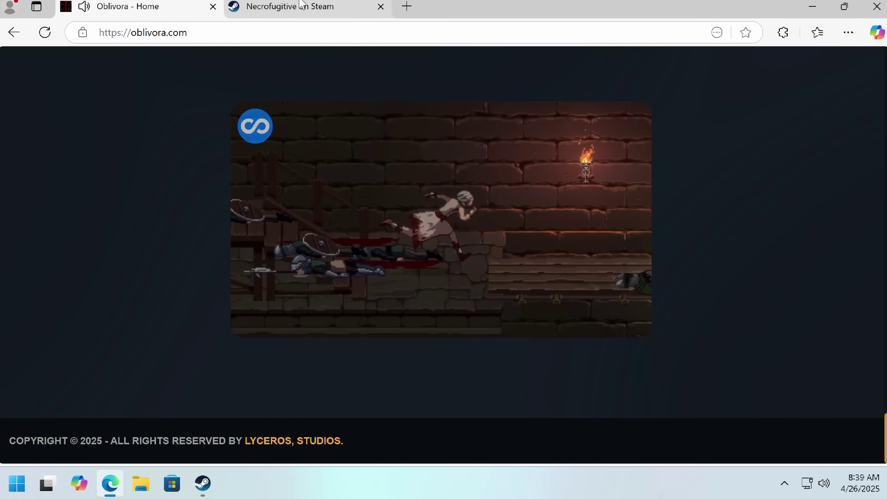
pyautogui.click(301, 6)
pyautogui.scroll(5, 390, 198)
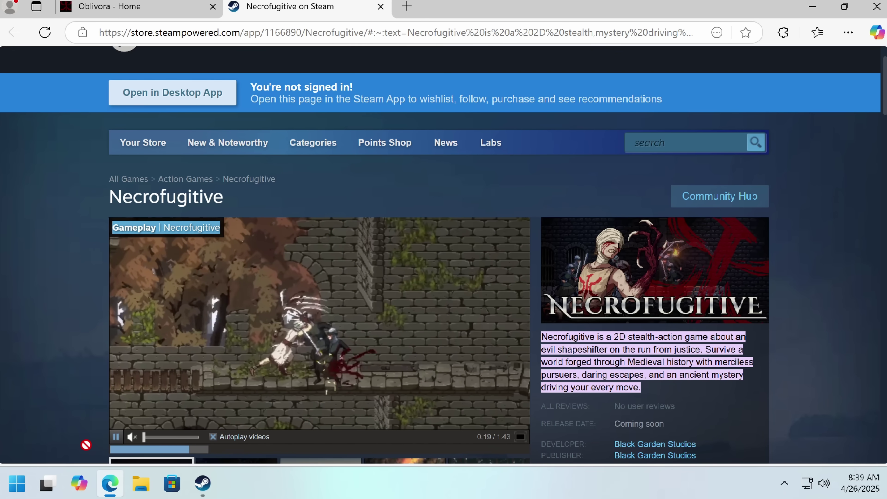
pyautogui.click(125, 450)
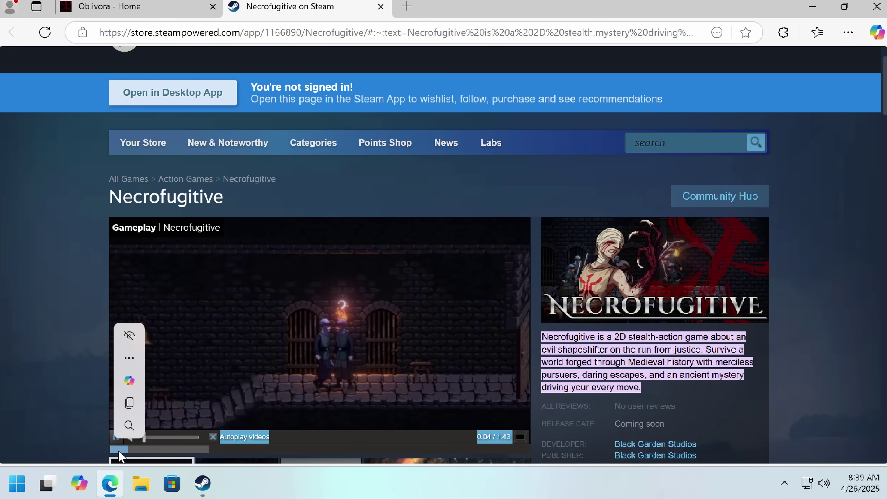
pyautogui.click(115, 437)
# Step: Return to the Oblivora site and go back to the game download link beneath its introduction
pyautogui.click(112, 7)
pyautogui.scroll(10, 441, 387)
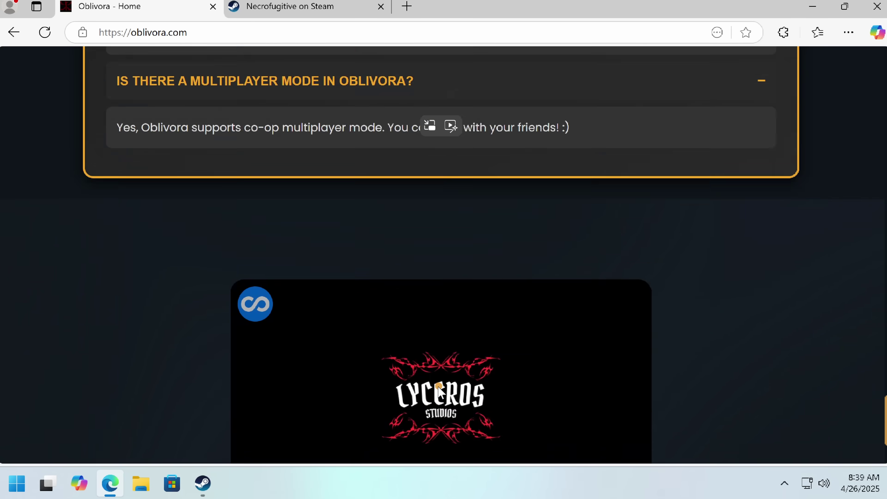
pyautogui.scroll(20, 441, 388)
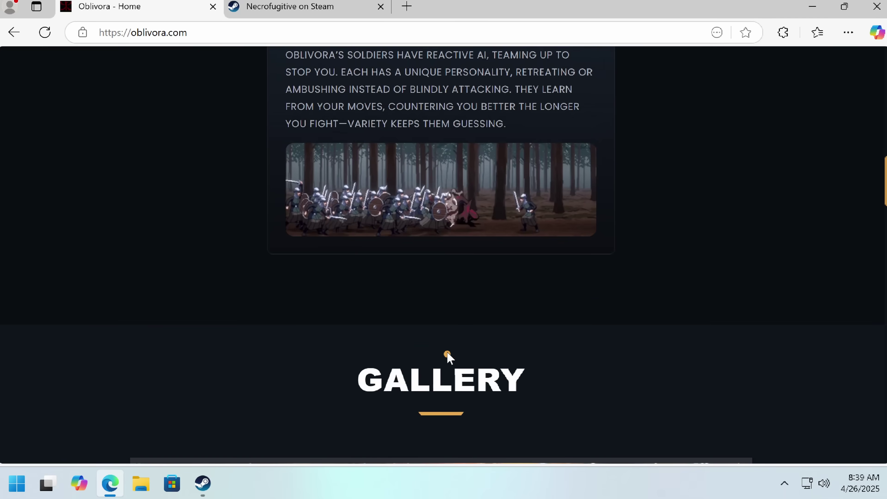
pyautogui.scroll(2, 449, 356)
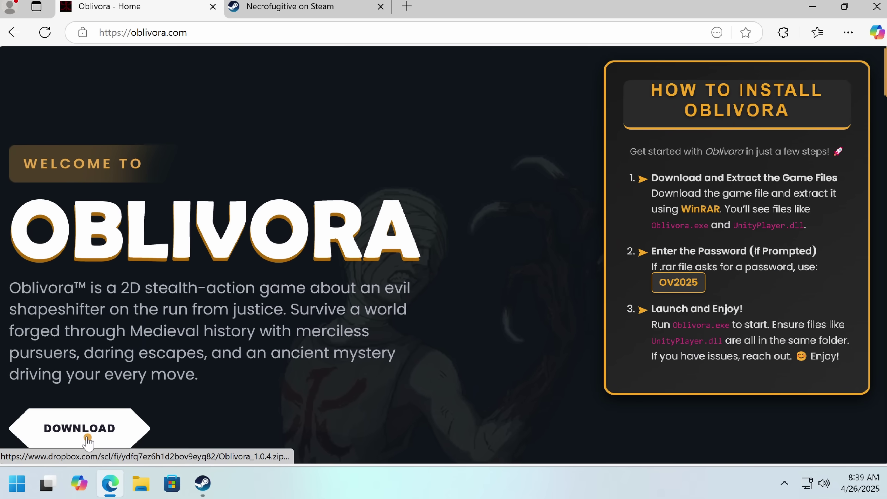
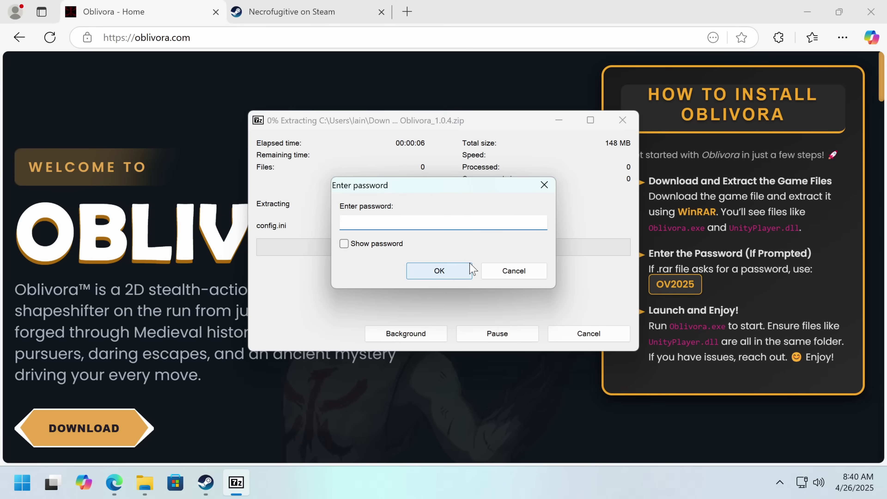
# Step: Submit the archive password to extract Oblivora_1.0.4.zip, and bring up the Downloads folder in File Explorer
pyautogui.click(469, 270)
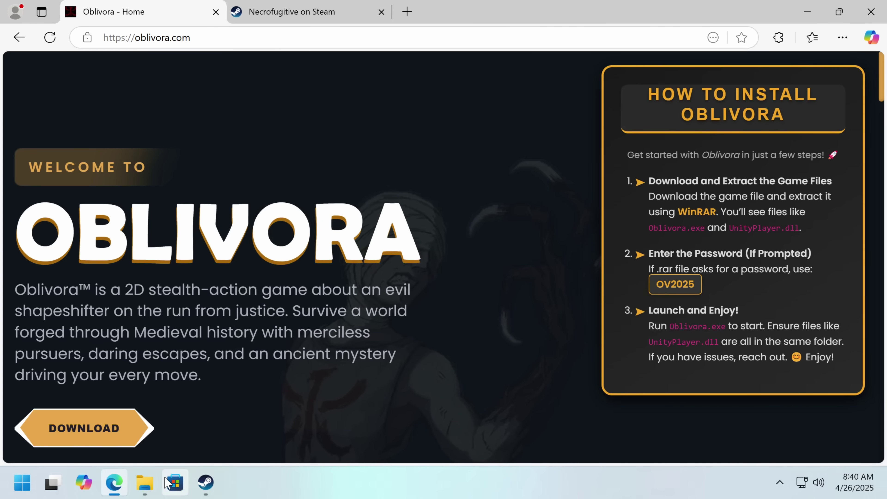
pyautogui.click(166, 484)
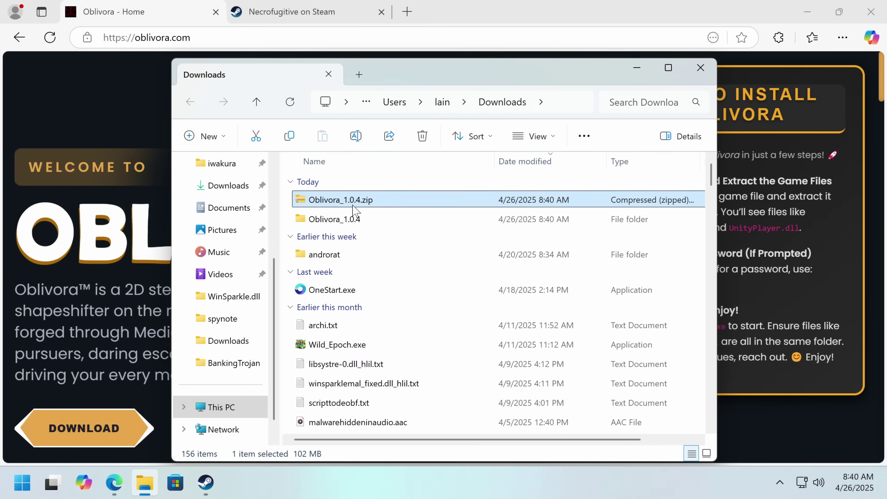
# Step: Open the extracted Oblivora_1.0.4 folder and read its license.txt and README.txt, closing each file after viewing
pyautogui.doubleClick(356, 219)
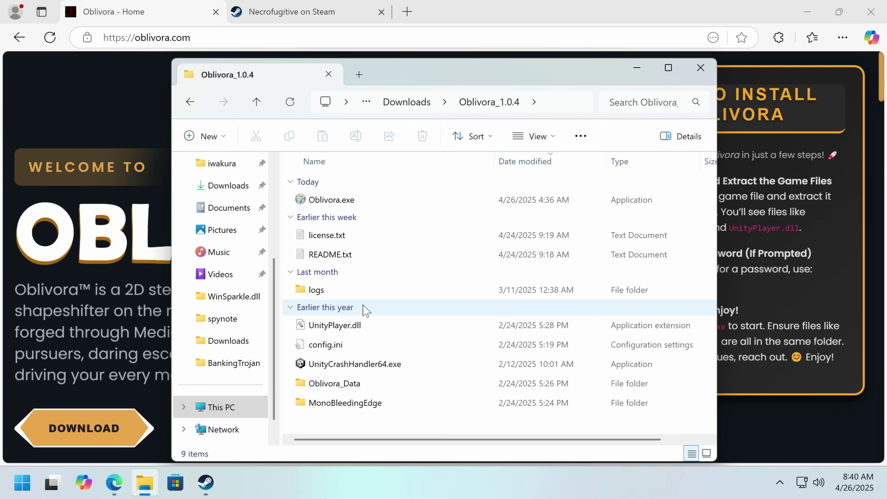
pyautogui.click(344, 241)
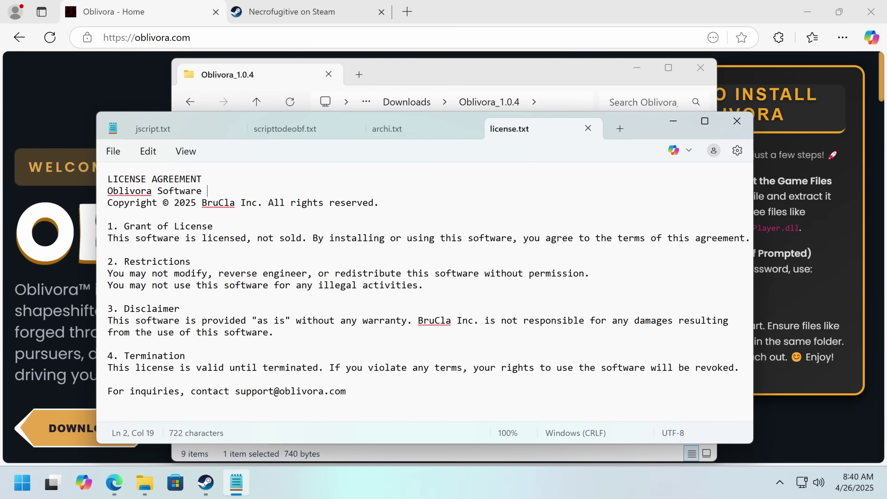
pyautogui.hotkey('alt', 'F4')
pyautogui.click(390, 256)
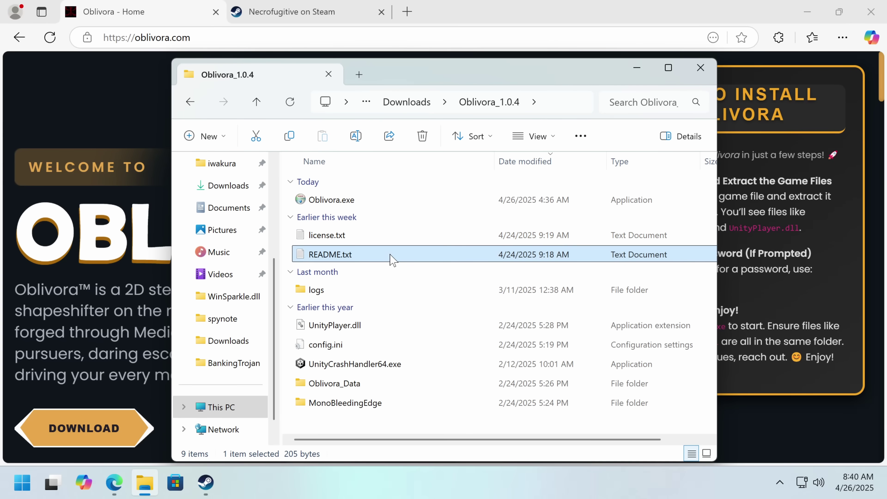
pyautogui.doubleClick(390, 254)
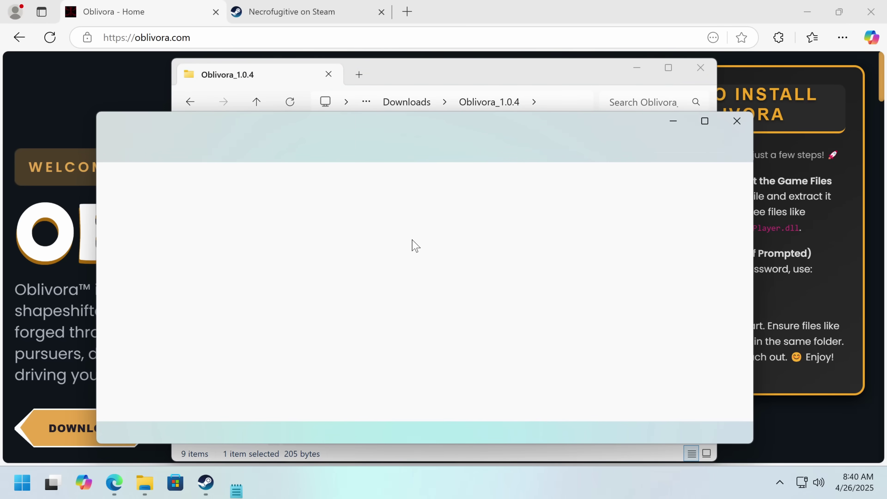
pyautogui.click(737, 128)
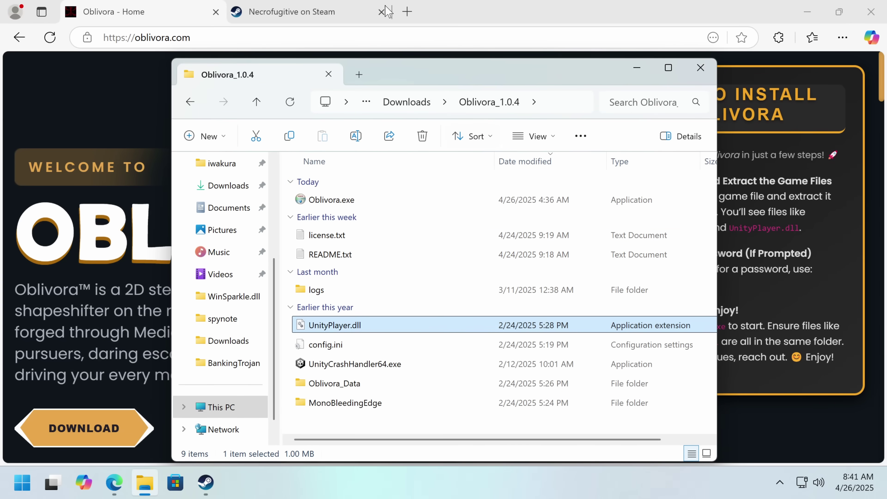
# Step: Load virustotal.com in a new browser tab and submit UnityPlayer.dll from the Oblivora_1.0.4 folder for scanning
pyautogui.click(407, 12)
pyautogui.write('virustotal.com')
pyautogui.press('Return')
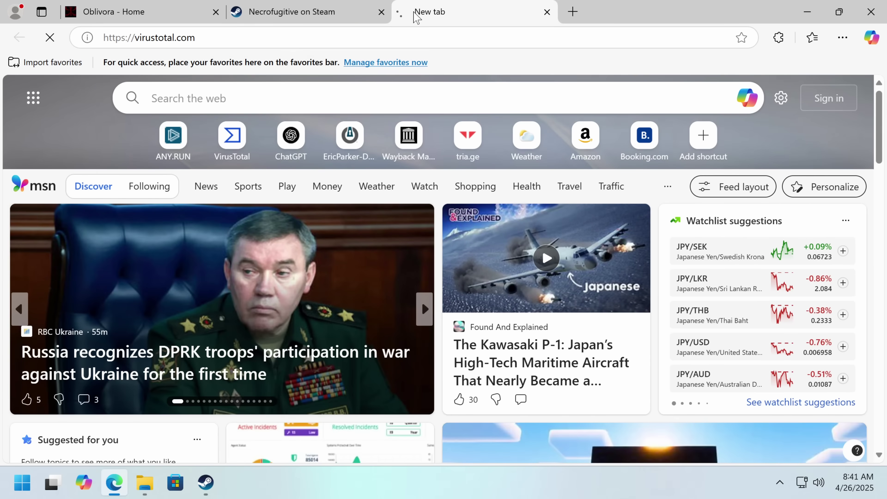
pyautogui.hotkey('alt', 'Tab')
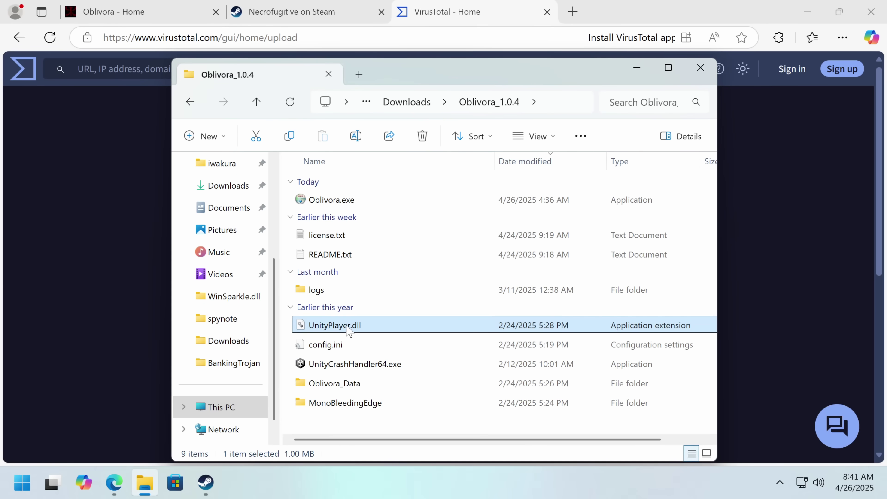
pyautogui.moveTo(346, 327); pyautogui.dragTo(127, 321)
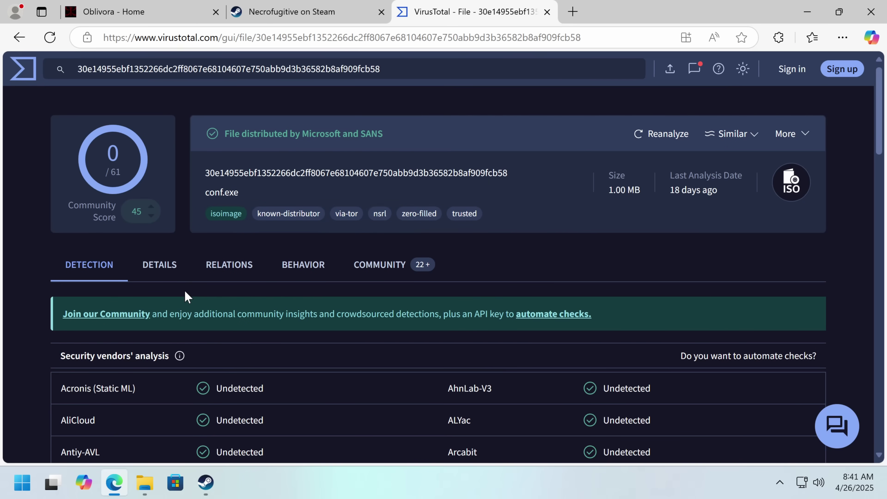
# Step: Scan UnityCrashHandler64.exe from the Oblivora_1.0.4 folder on VirusTotal, and return to the folder
pyautogui.hotkey('alt', 'Tab')
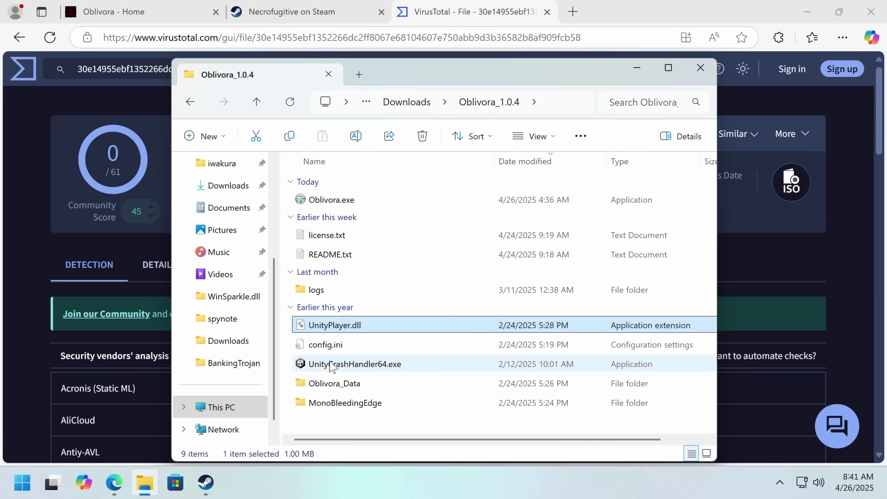
pyautogui.moveTo(332, 366); pyautogui.dragTo(70, 336)
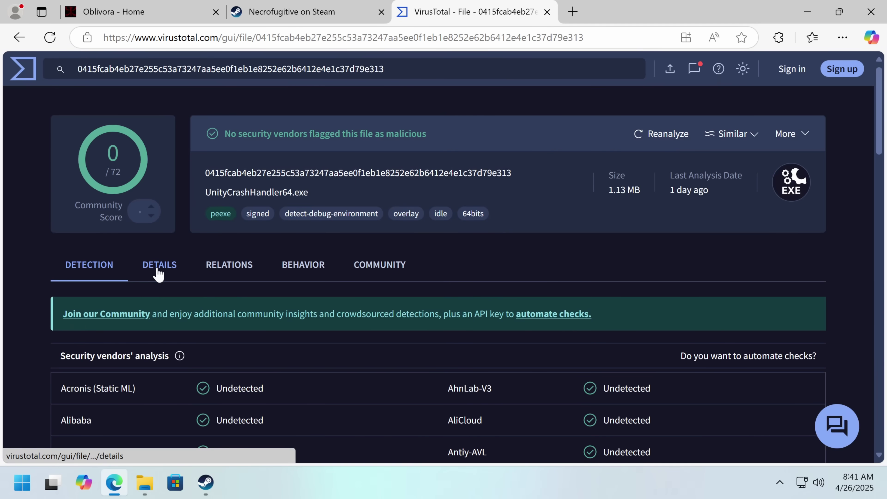
pyautogui.hotkey('alt', 'Tab')
pyautogui.hscroll(2, 571, 440)
pyautogui.hscroll(-2, 485, 430)
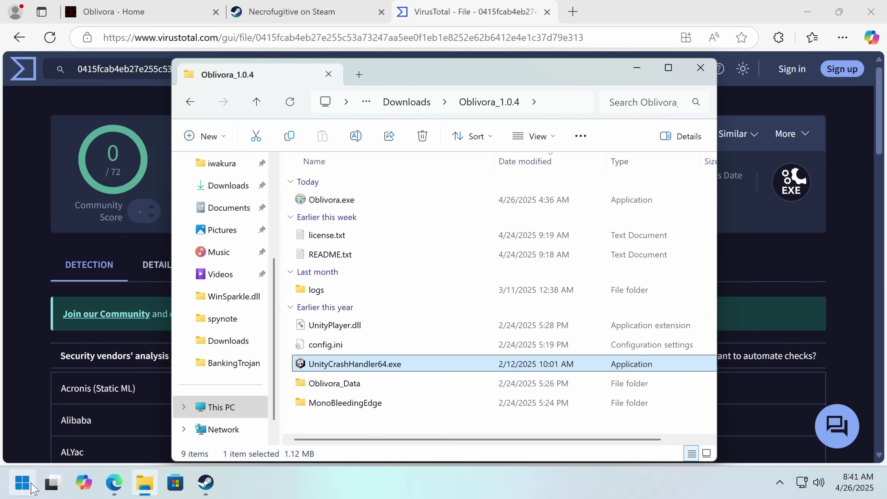
# Step: Switch to Binary Ninja and look over the imports, sections and strings in the triage summary of Oblivora.exe
pyautogui.click(34, 482)
pyautogui.write('bina')
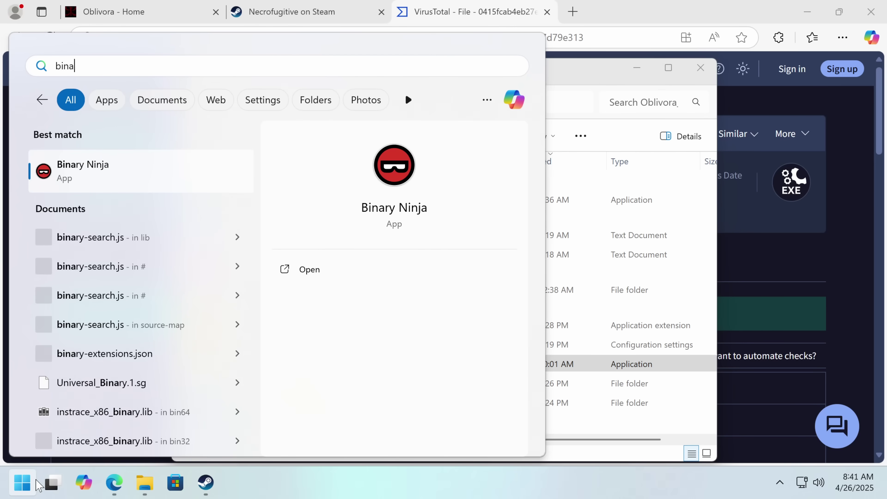
pyautogui.click(290, 271)
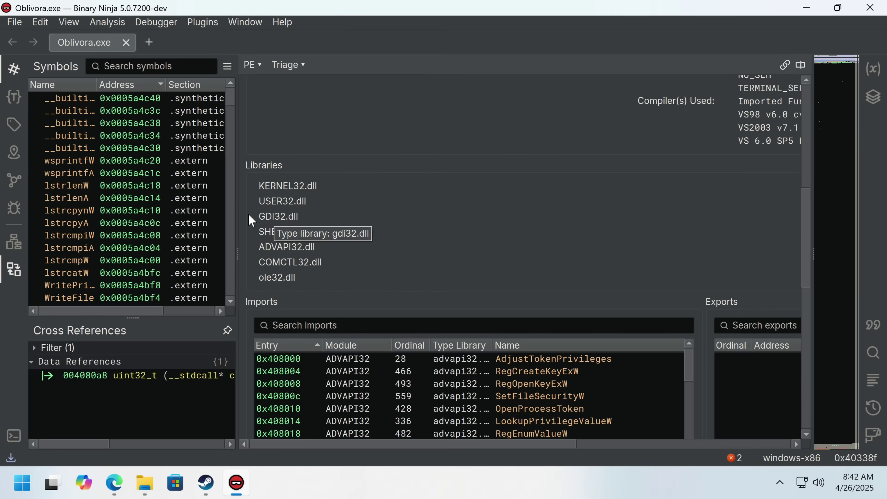
pyautogui.scroll(-15, 341, 278)
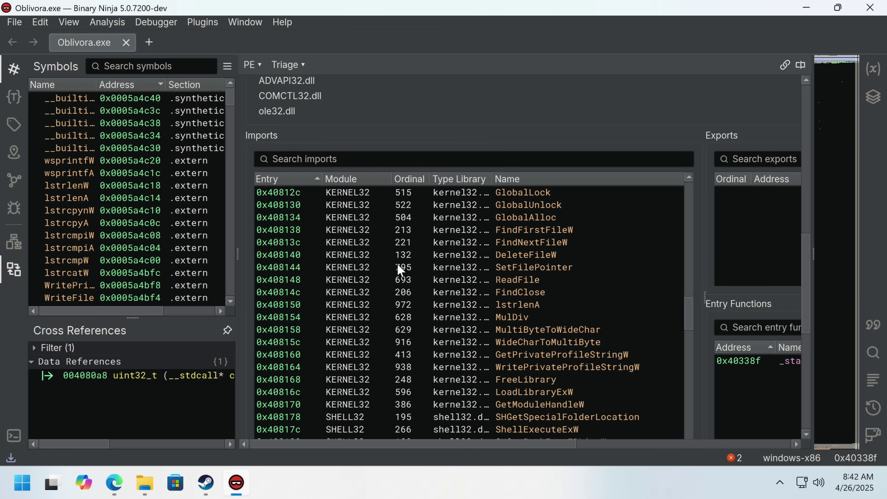
pyautogui.scroll(-15, 681, 339)
pyautogui.scroll(-4, 560, 389)
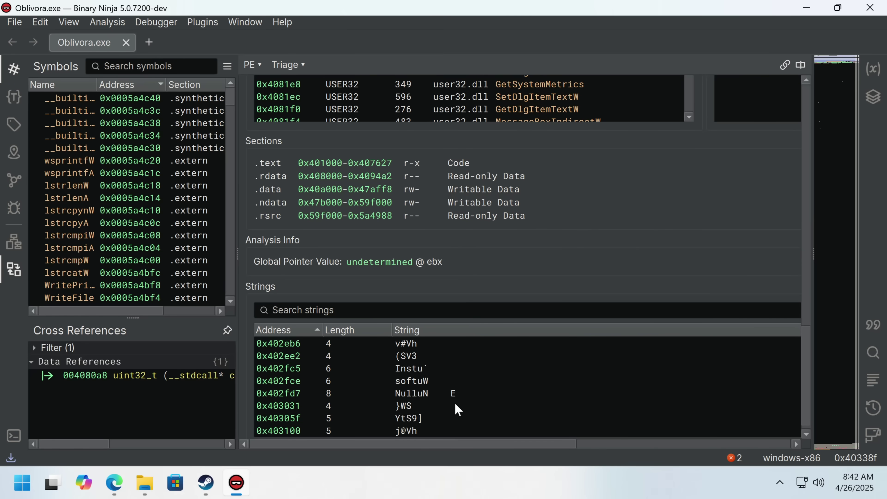
pyautogui.scroll(-10, 392, 362)
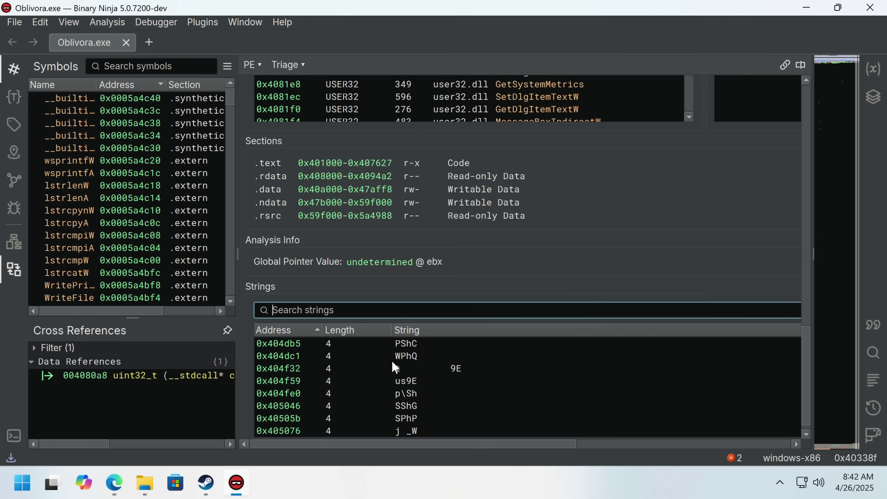
# Step: Search the strings of Oblivora.exe for "task"
pyautogui.press('BackSpace')
pyautogui.write('task')
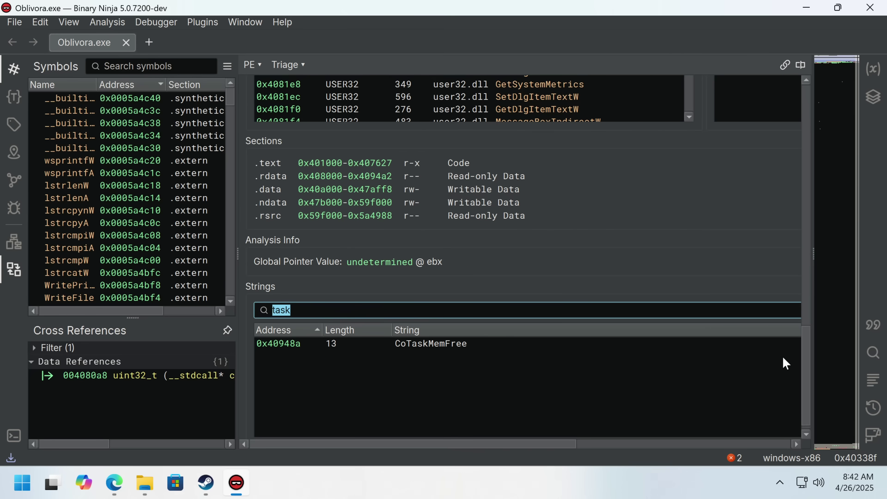
pyautogui.scroll(-2, 639, 436)
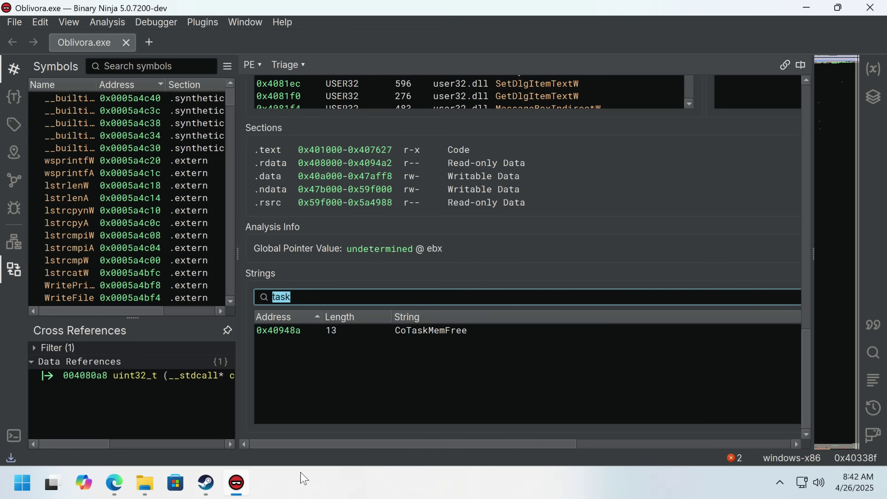
# Step: Read back up through the High Level IL code of the _start function in Oblivora.exe
pyautogui.moveTo(349, 444); pyautogui.dragTo(384, 402)
pyautogui.scroll(10, 364, 372)
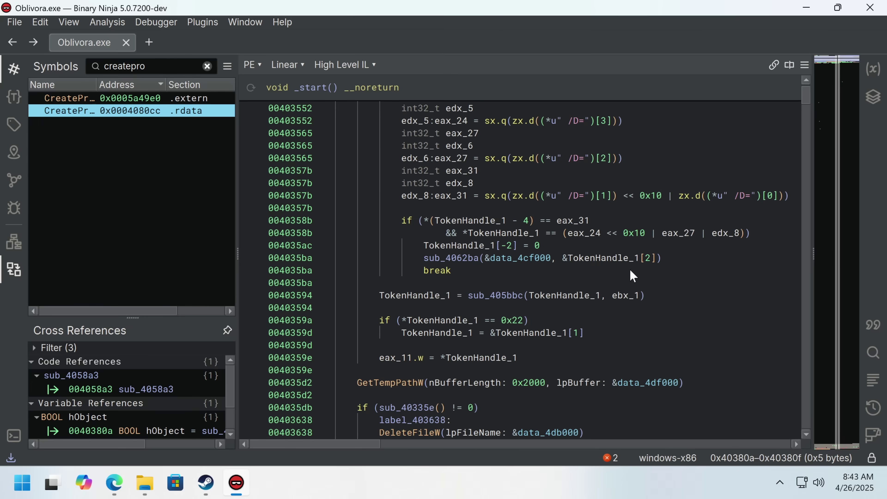
pyautogui.scroll(15, 620, 276)
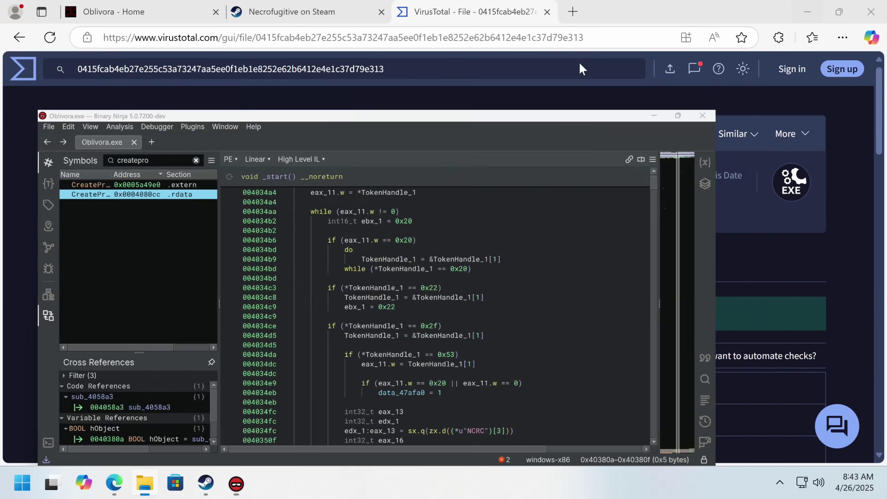
# Step: Minimize Binary Ninja and load app.any.run in the browser tab holding the Necrofugitive Steam page
pyautogui.press('super+Down')
pyautogui.press('super+Down')
pyautogui.click(289, 14)
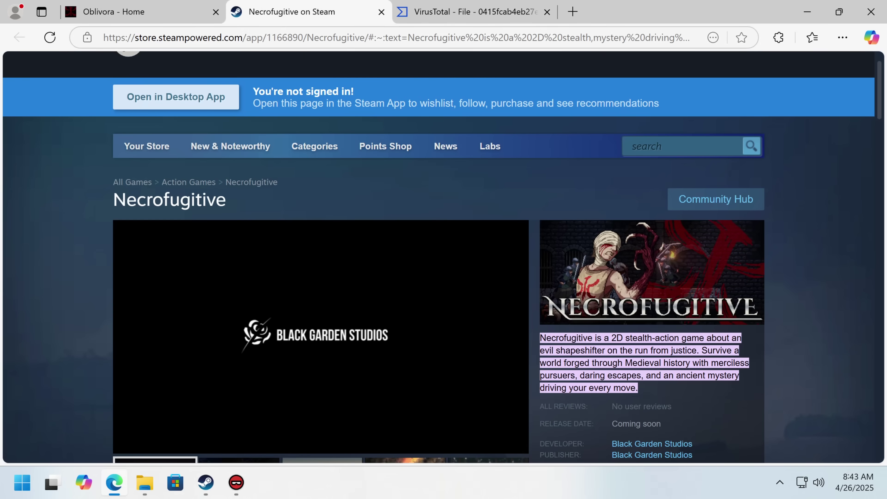
pyautogui.hotkey('ctrl', 'l')
pyautogui.write('a')
pyautogui.press('Return')
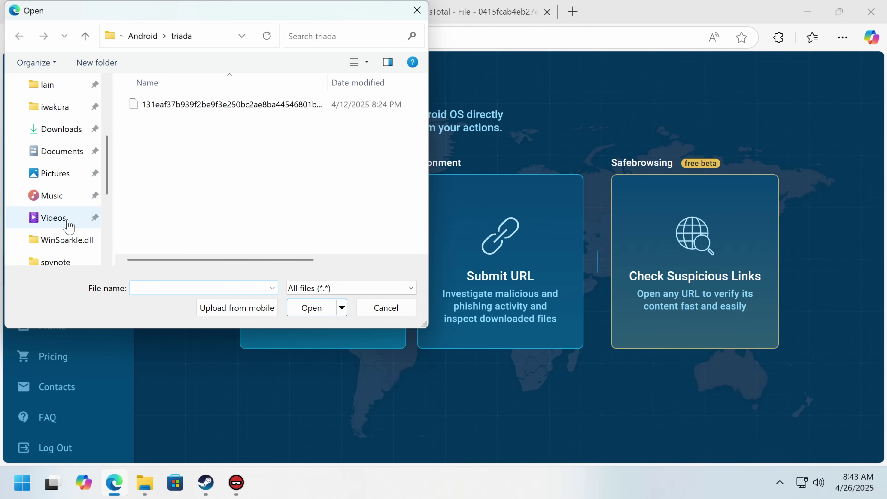
# Step: Choose Oblivora.exe from the Oblivora_1.0.4 folder in Downloads as the file to analyse
pyautogui.click(52, 129)
pyautogui.doubleClick(185, 139)
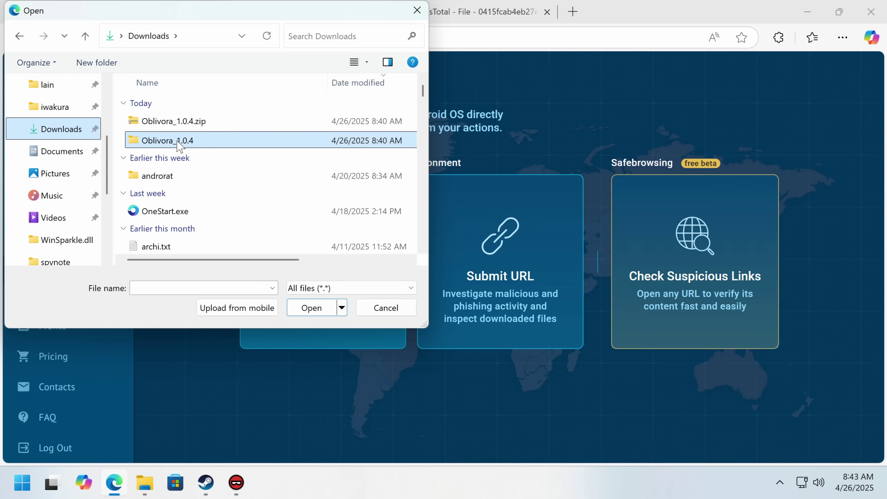
pyautogui.doubleClick(196, 122)
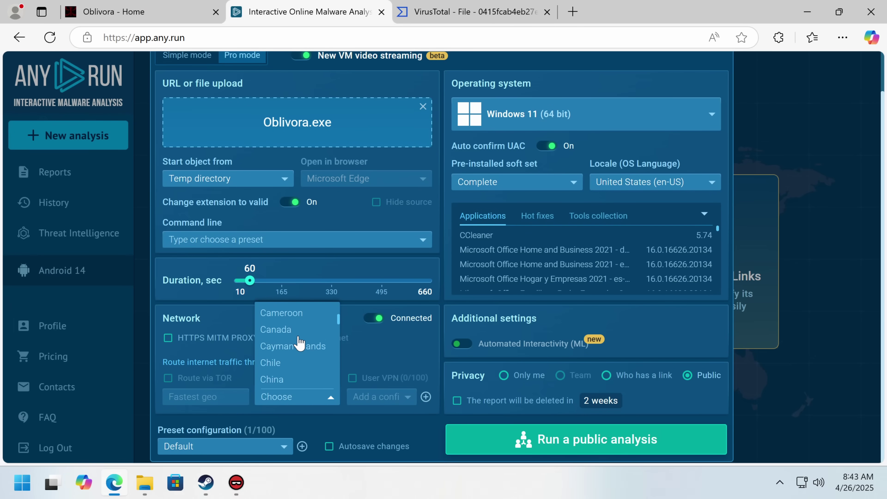
# Step: Run a public analysis of Oblivora.exe with traffic routed through a residential proxy in Canada, and show the browser full screen
pyautogui.scroll(3, 290, 355)
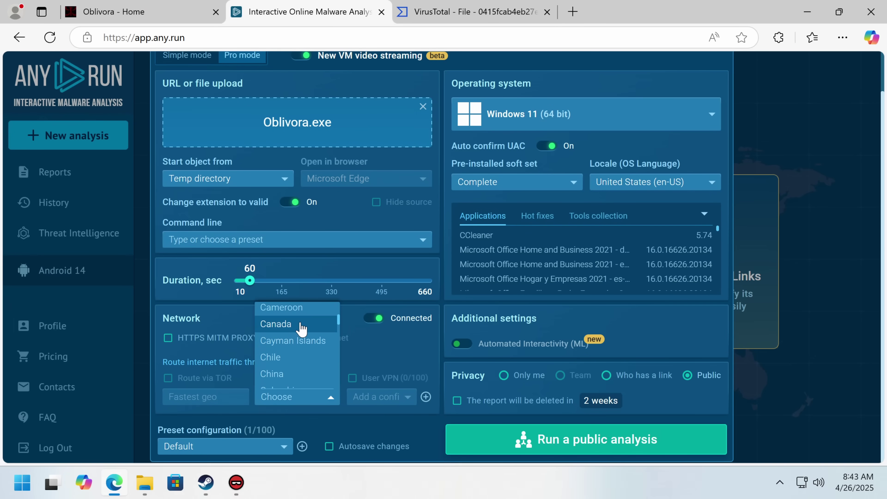
pyautogui.click(295, 329)
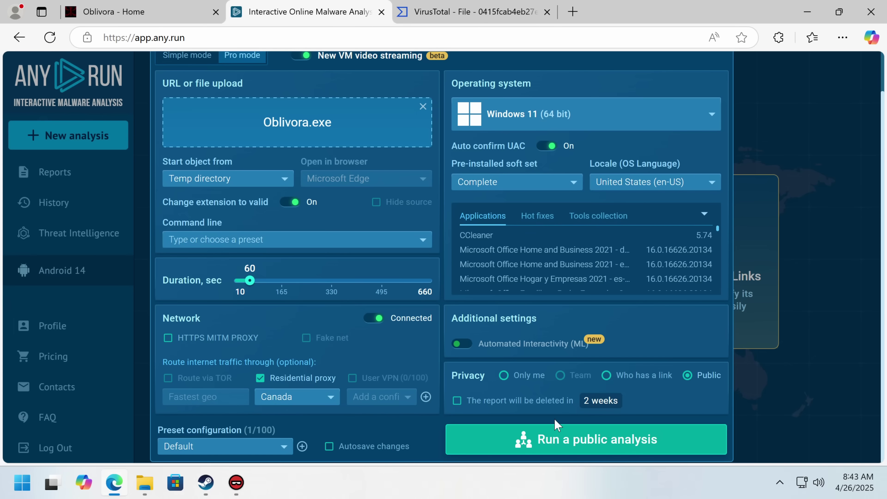
pyautogui.click(563, 441)
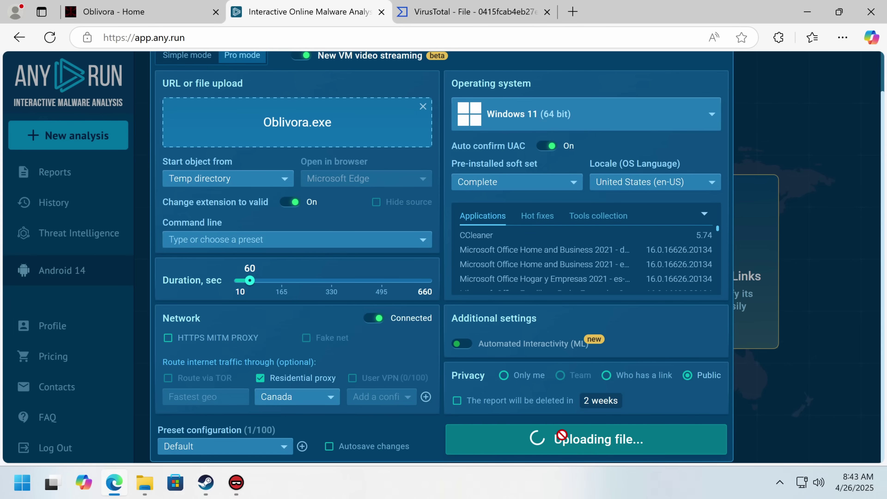
pyautogui.press('F11')
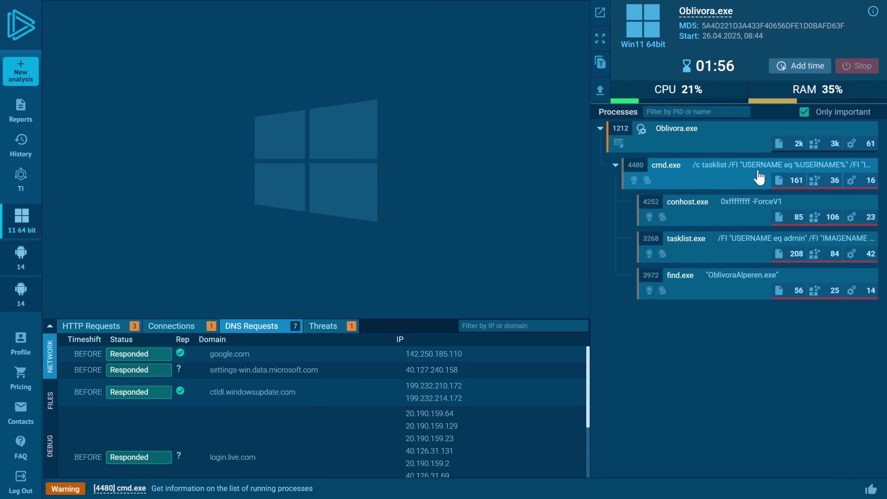
# Step: Inspect the command line and warning of cmd.exe process 4480, and check its child processes
pyautogui.click(646, 175)
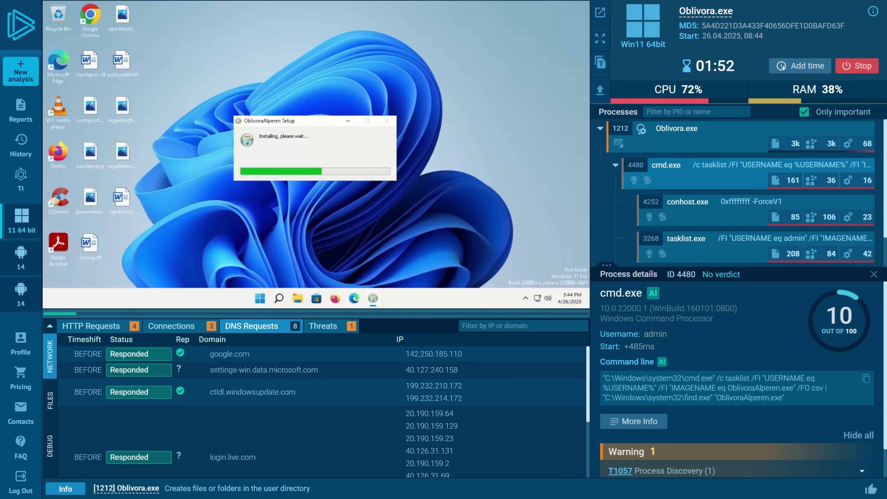
pyautogui.scroll(-1, 707, 409)
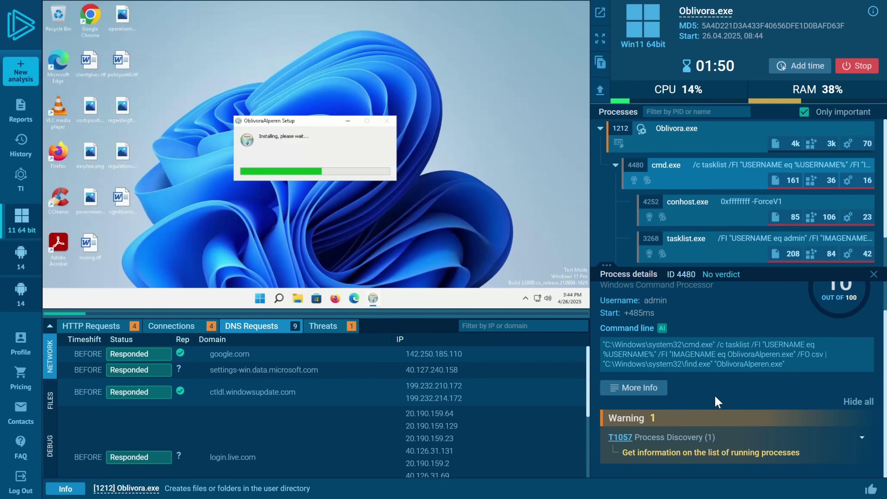
pyautogui.scroll(-1, 723, 258)
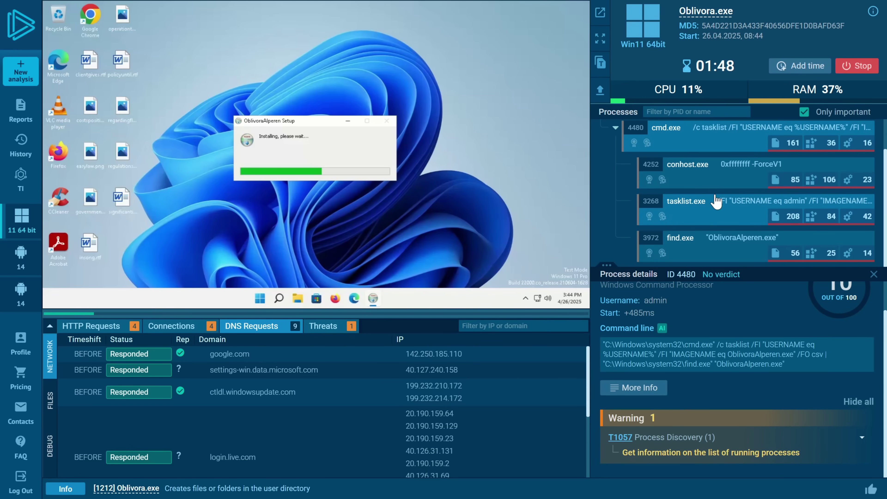
pyautogui.scroll(1, 697, 241)
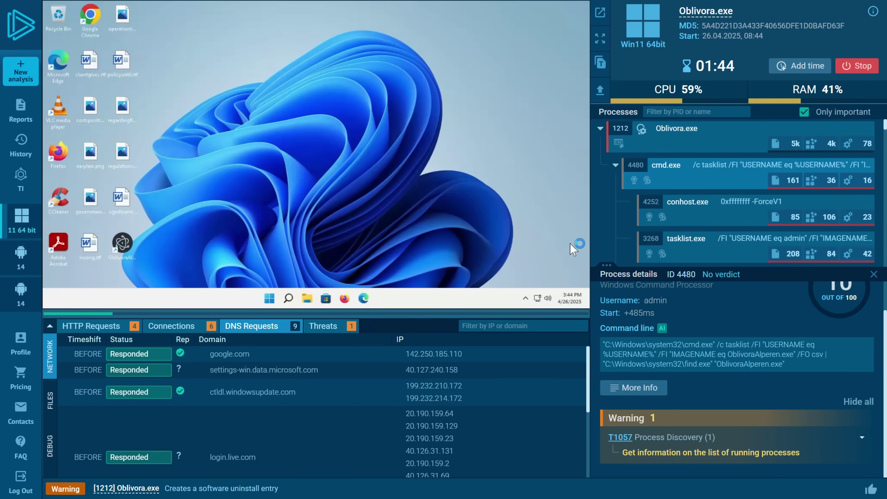
# Step: Examine the full command line and warnings of the cmd.exe process 7068 that launches PowerShell
pyautogui.scroll(-5, 805, 256)
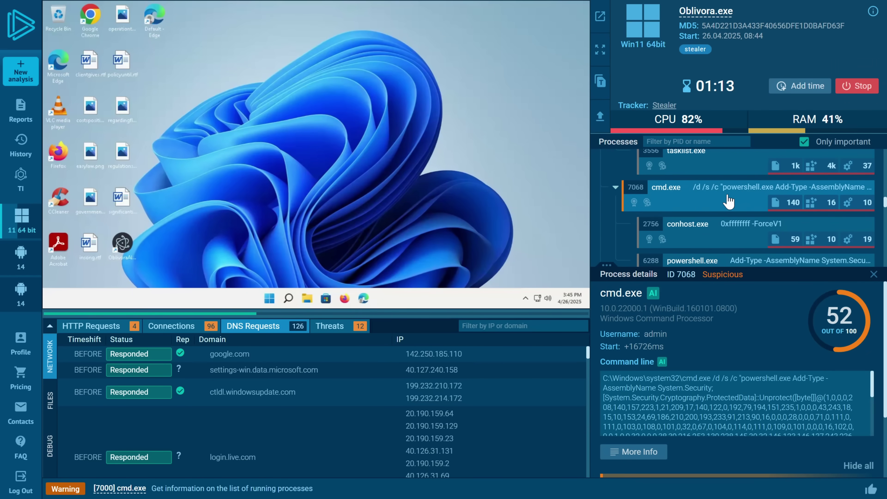
pyautogui.scroll(-2, 737, 406)
pyautogui.scroll(-2, 737, 405)
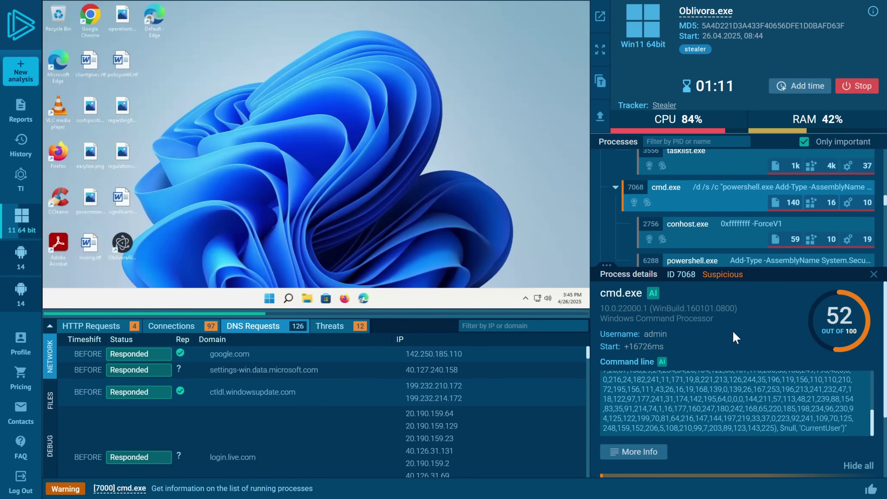
pyautogui.scroll(-3, 704, 406)
pyautogui.scroll(-1, 703, 383)
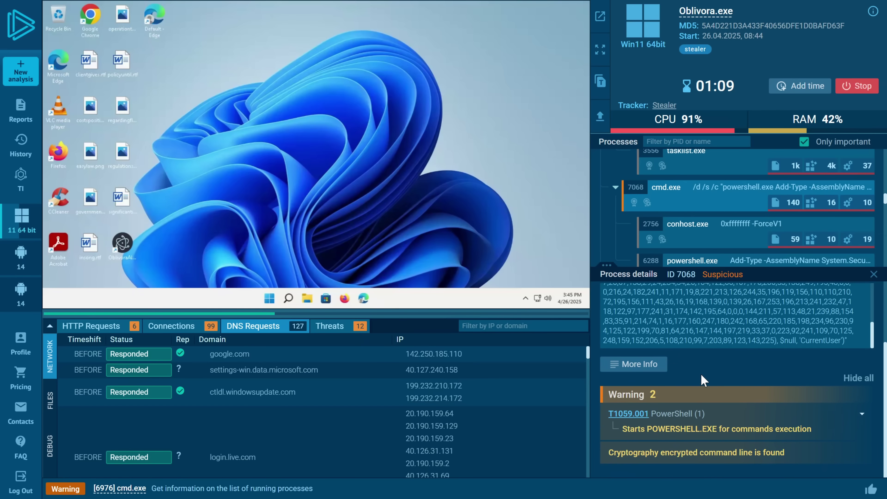
# Step: Review the full command line of cmd.exe process 7068 and select its long comma-separated byte array
pyautogui.scroll(5, 693, 285)
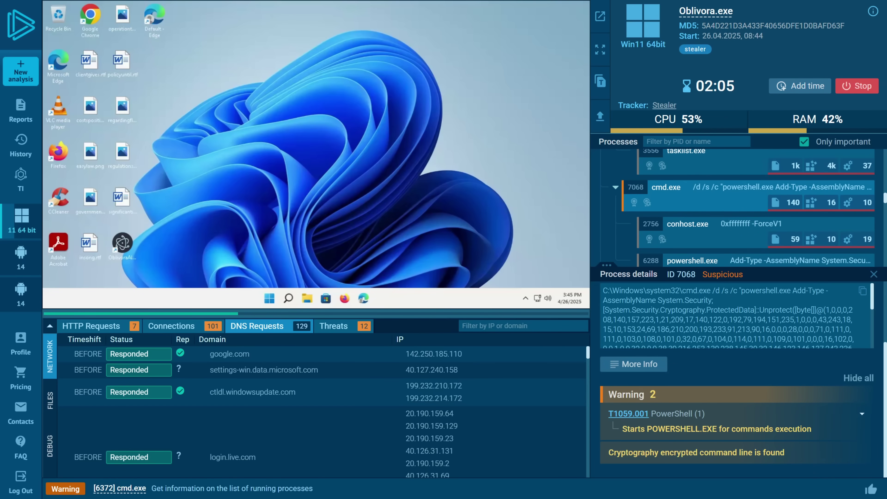
pyautogui.scroll(-5, 729, 316)
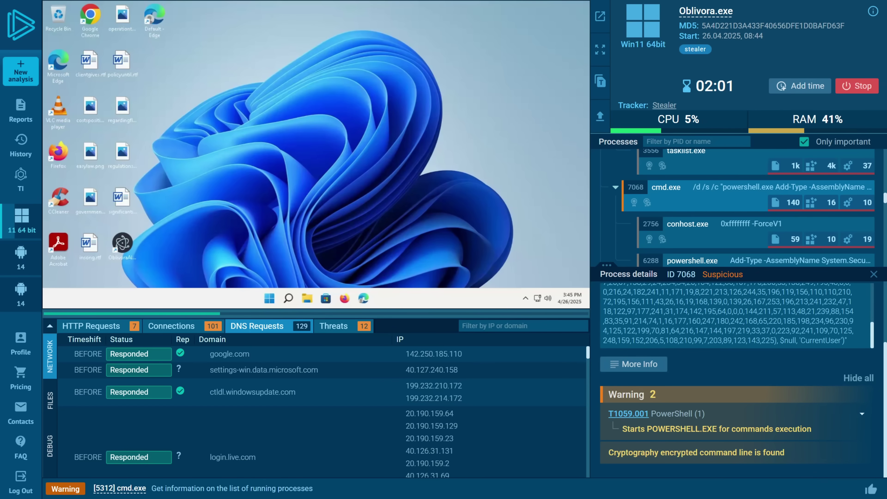
pyautogui.scroll(5, 728, 316)
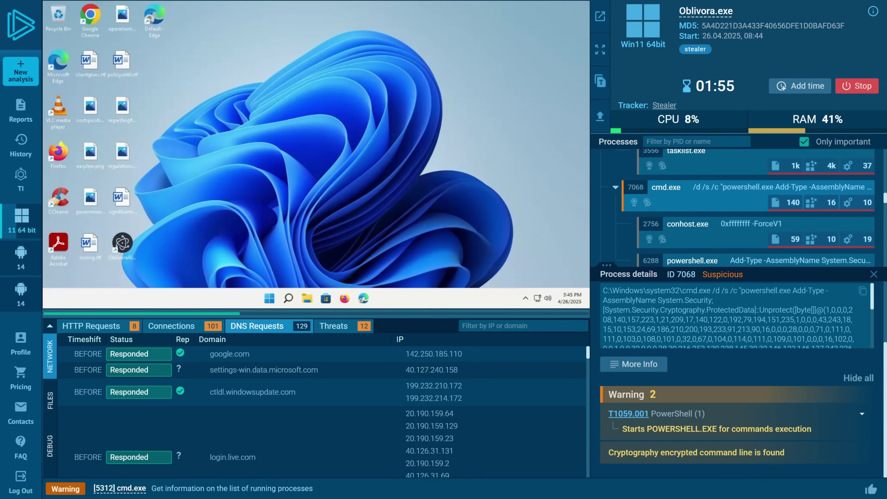
pyautogui.moveTo(603, 291); pyautogui.dragTo(844, 321)
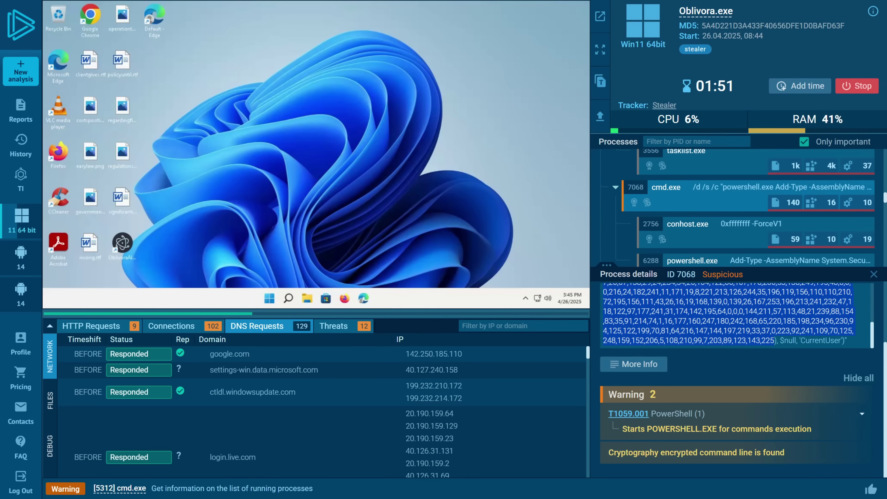
# Step: Exit the full-screen view and search for CyberChef in a new browser tab
pyautogui.press('F11')
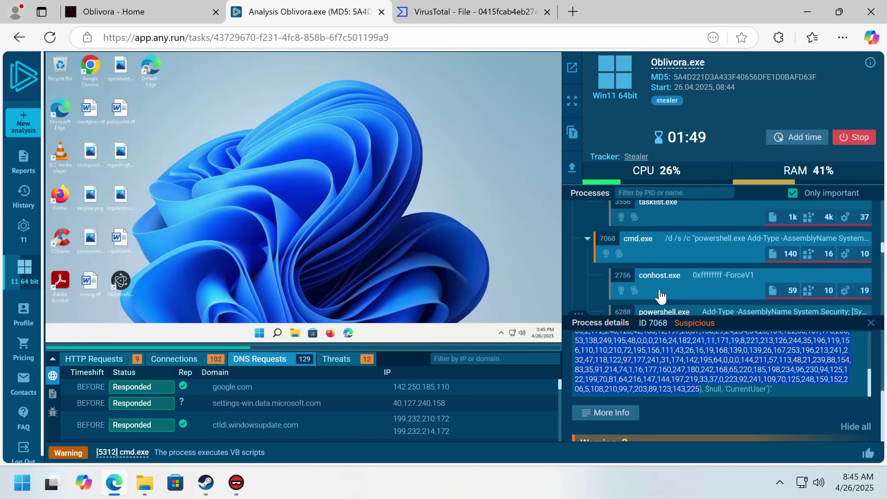
pyautogui.click(471, 12)
pyautogui.click(445, 39)
pyautogui.write('cy')
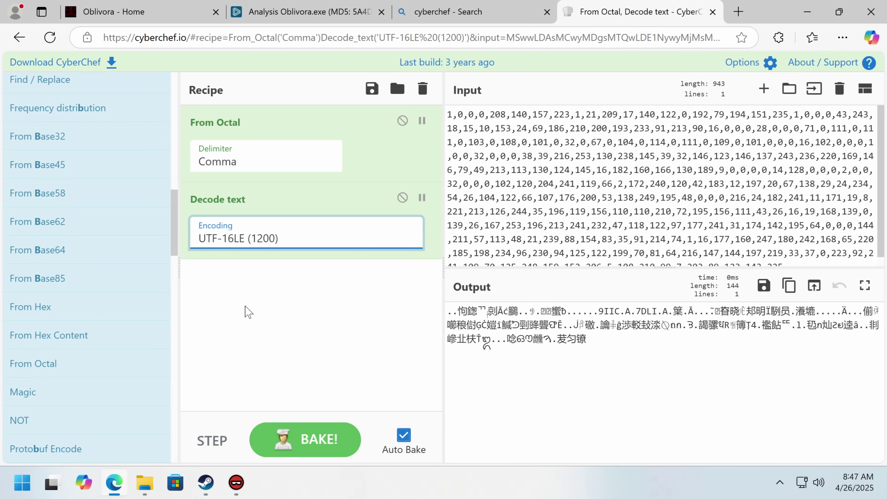
# Step: Switch the Decode text operation's encoding to UTF-8 (65001) and check the input bytes against the output
pyautogui.click(271, 244)
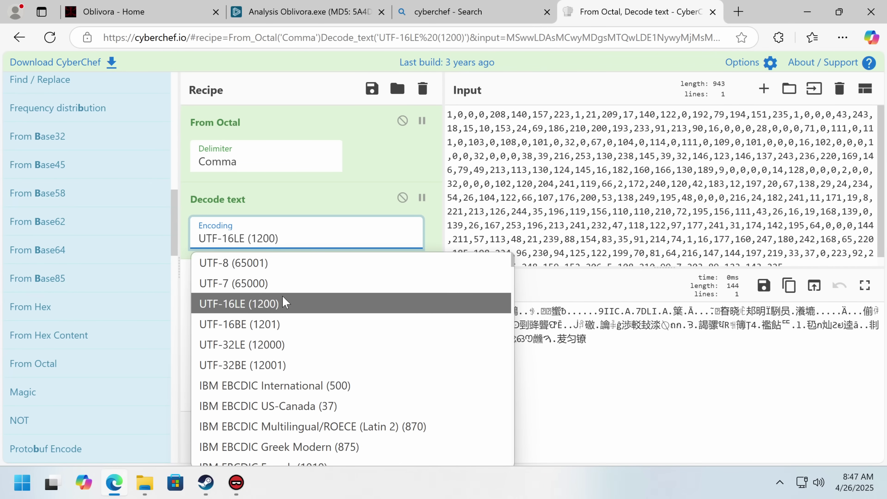
pyautogui.click(285, 266)
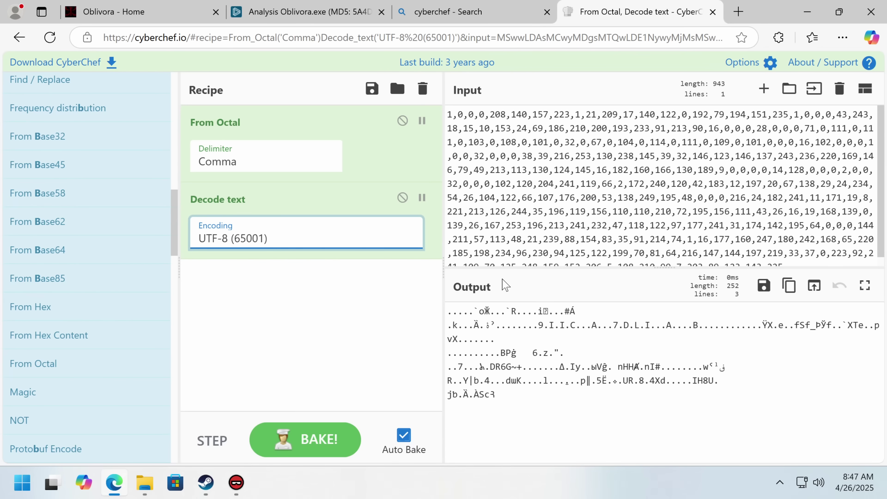
pyautogui.scroll(-1, 664, 185)
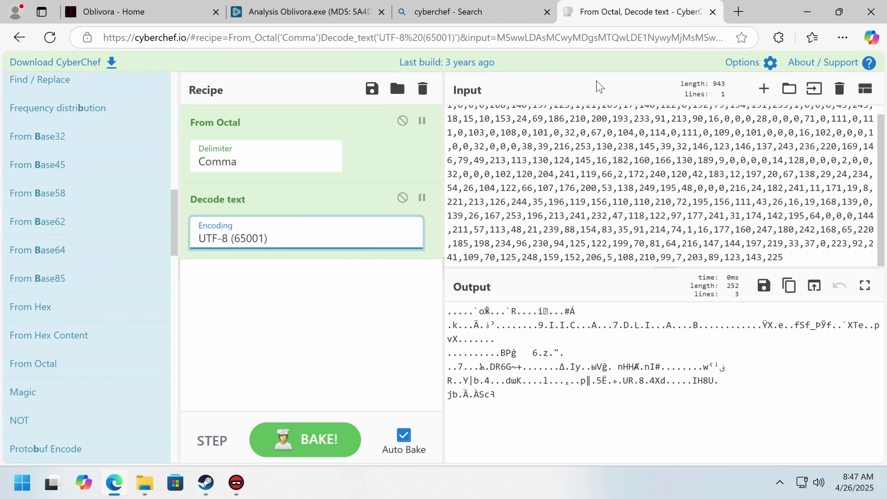
# Step: Return to the ANY.RUN analysis, replace the cmd.exe details with those of chrome.exe process 7108, and inspect its command line
pyautogui.click(388, 18)
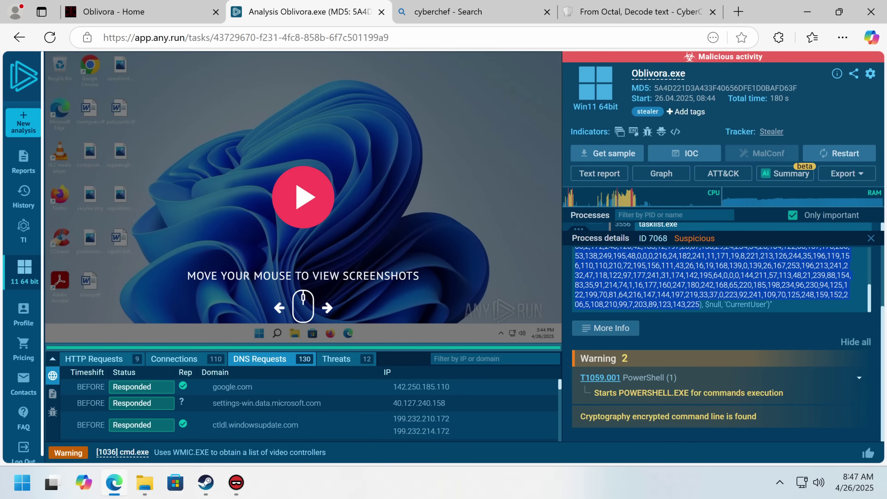
pyautogui.click(871, 238)
pyautogui.scroll(-5, 751, 287)
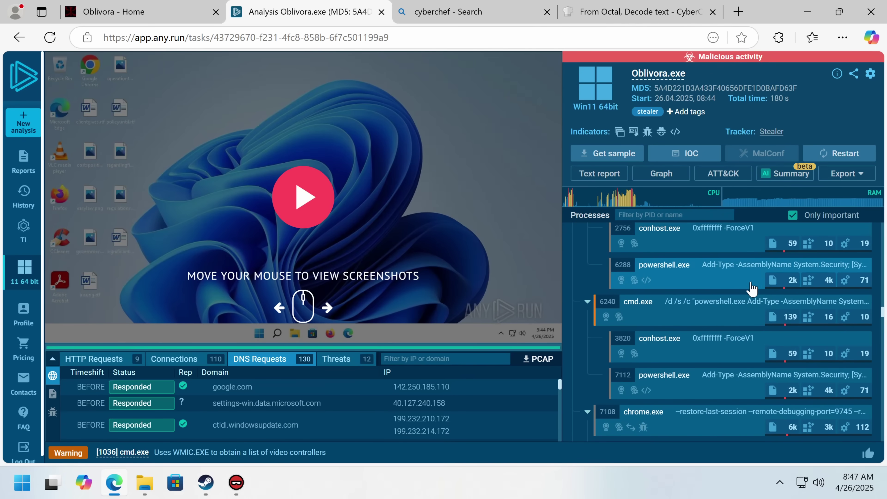
pyautogui.scroll(-2, 694, 293)
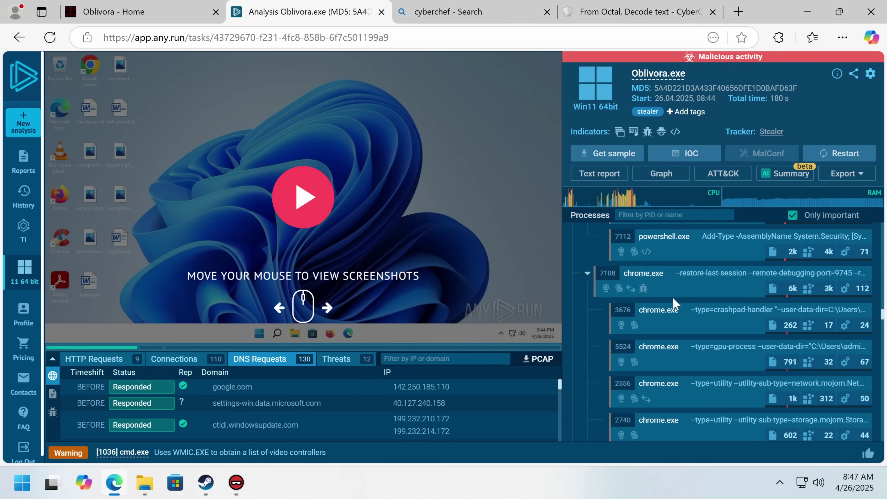
pyautogui.click(716, 275)
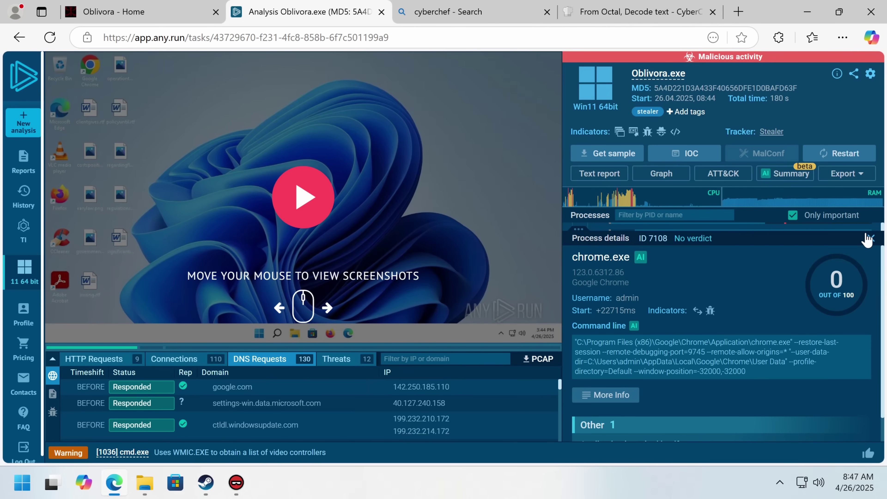
pyautogui.click(871, 239)
# Step: Examine the remaining process tree for taskkill, msedge.exe, netstat and registry query activity
pyautogui.scroll(-5, 770, 290)
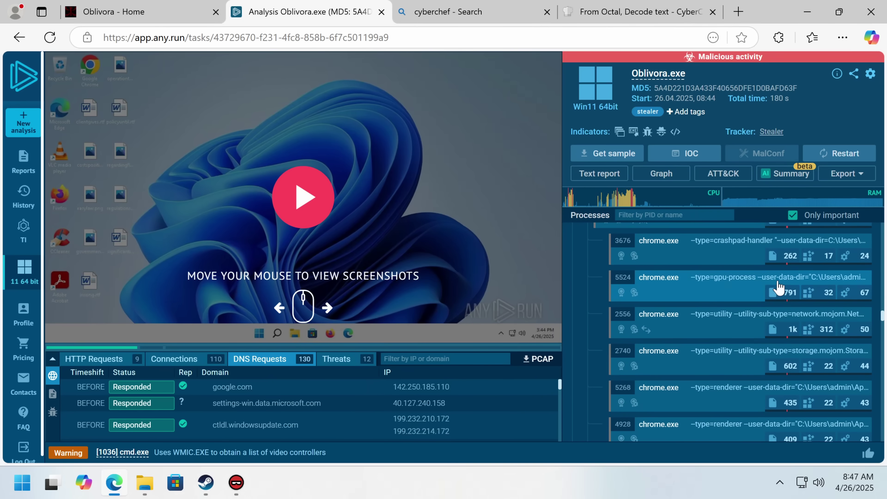
pyautogui.scroll(-6, 770, 286)
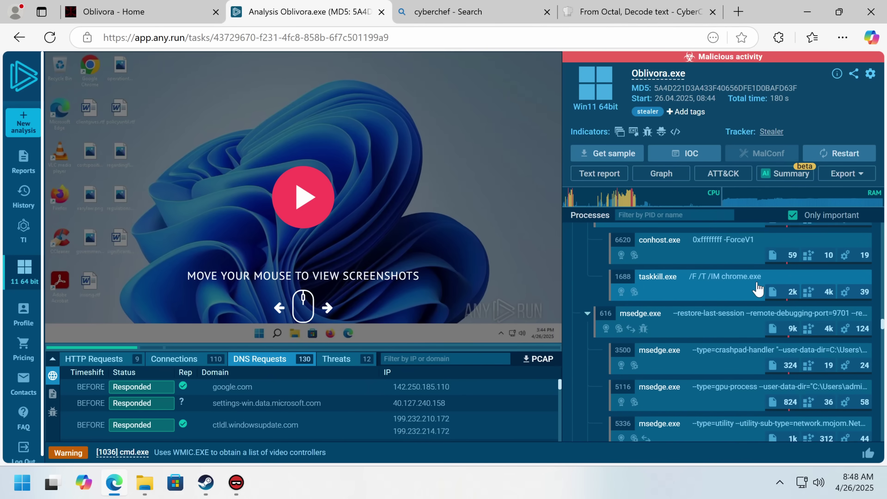
pyautogui.scroll(2, 713, 345)
pyautogui.scroll(-10, 714, 351)
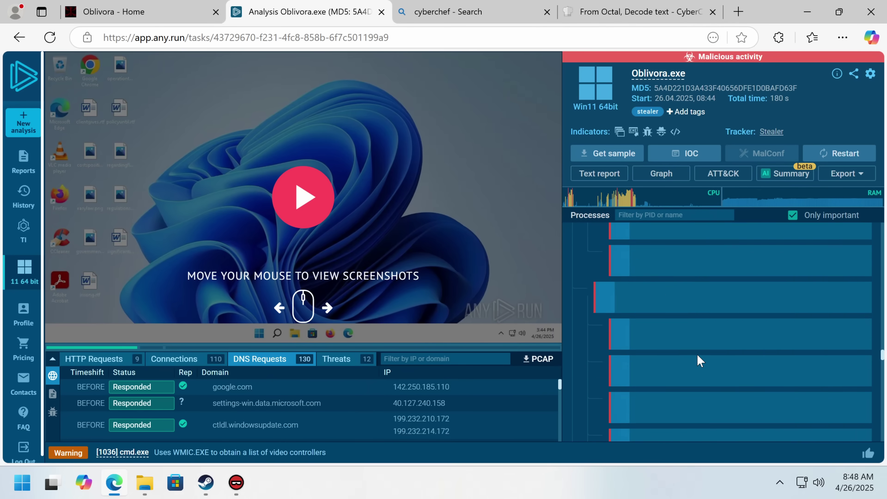
pyautogui.scroll(2, 698, 360)
pyautogui.scroll(3, 699, 360)
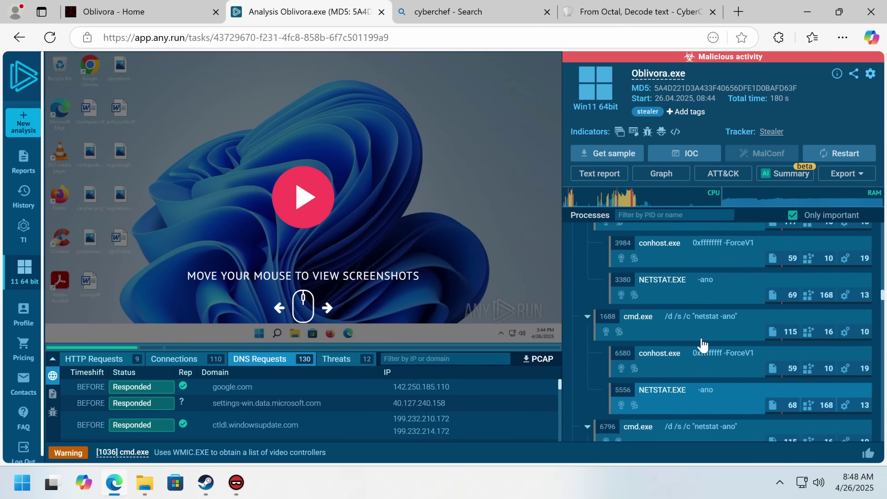
pyautogui.scroll(1, 695, 401)
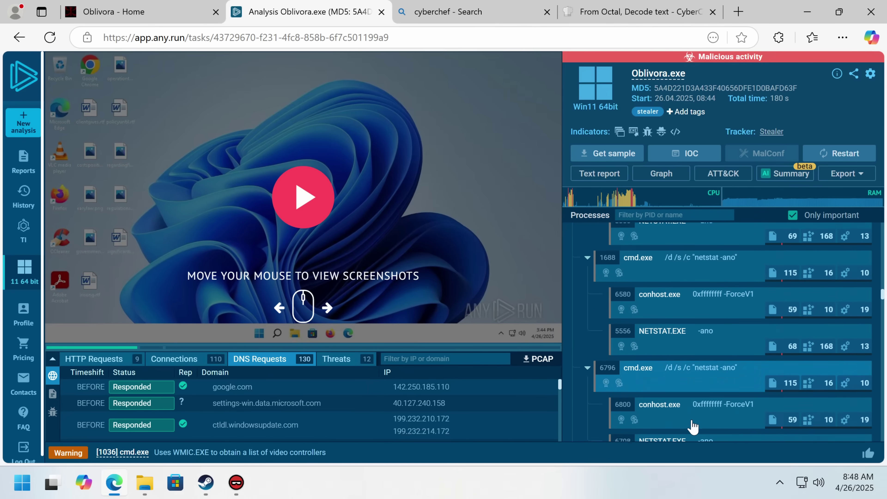
pyautogui.scroll(-1, 707, 402)
pyautogui.scroll(3, 709, 395)
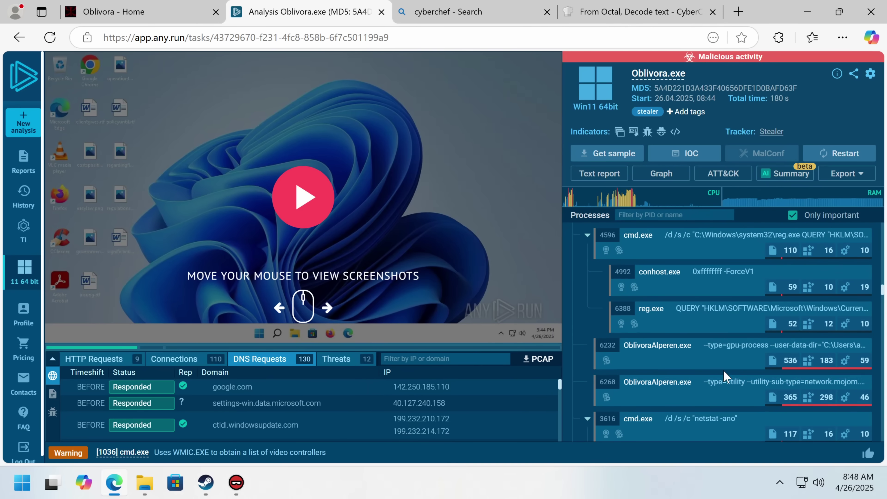
pyautogui.scroll(2, 705, 343)
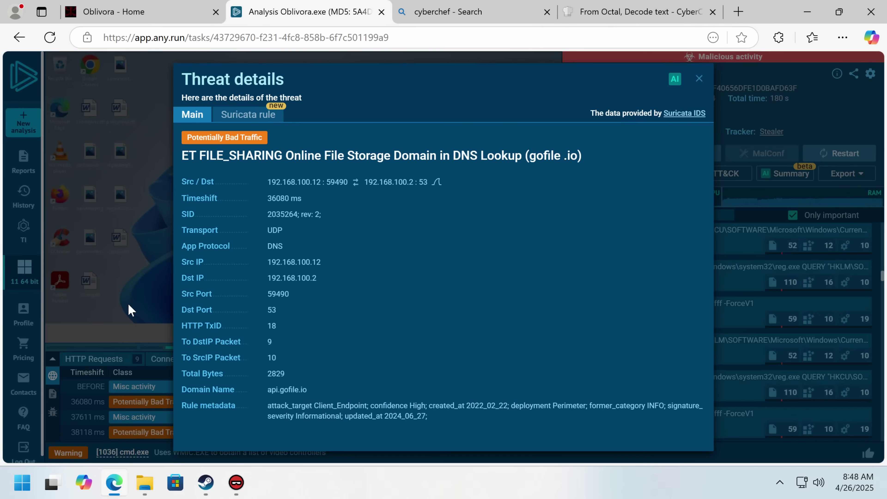
# Step: Close the gofile.io threat details and check the HTTP requests and DNS requests of the analysis
pyautogui.click(76, 293)
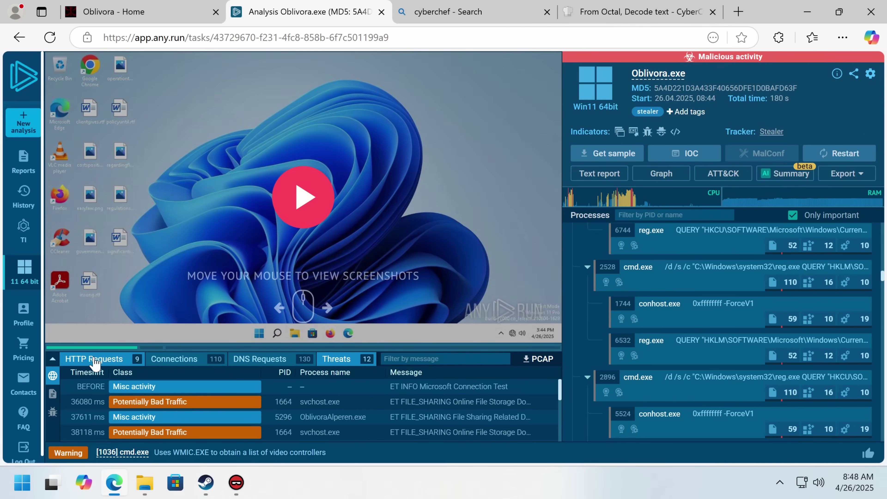
pyautogui.click(99, 360)
pyautogui.scroll(-3, 454, 409)
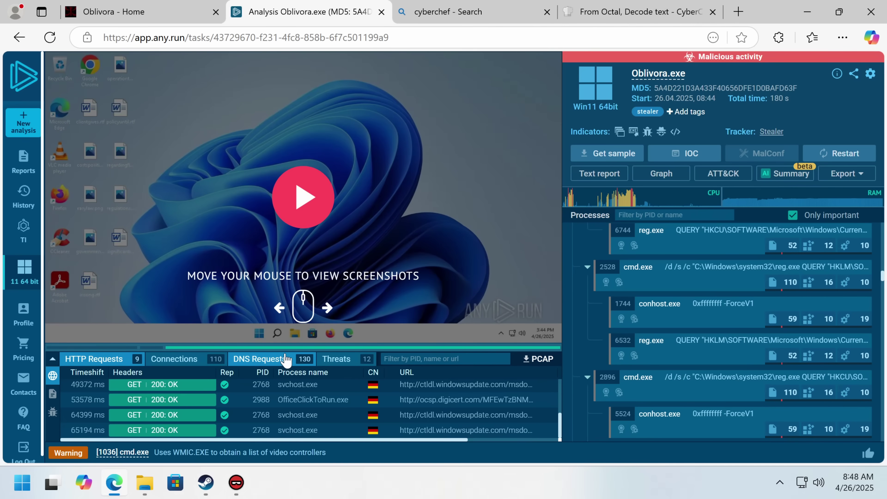
pyautogui.click(285, 360)
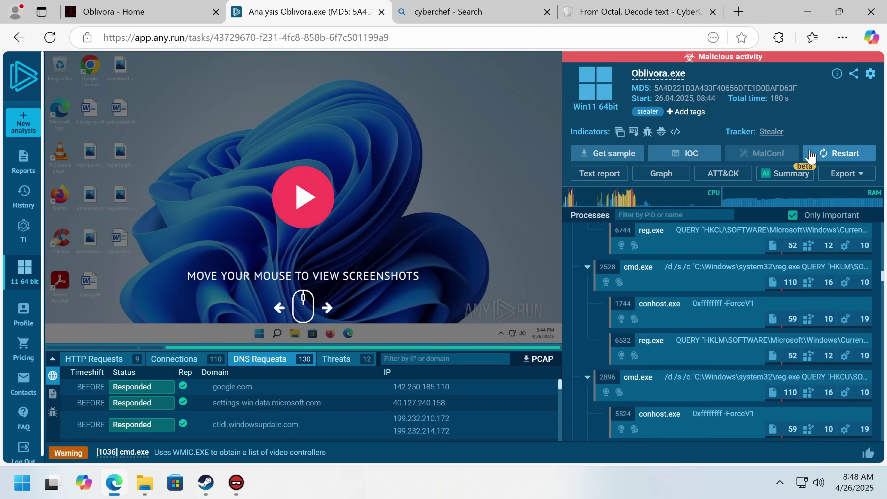
# Step: Restart the sandbox analysis of Oblivora.exe on Windows 11 with the Canada residential proxy, and show the browser full screen
pyautogui.scroll(2, 665, 242)
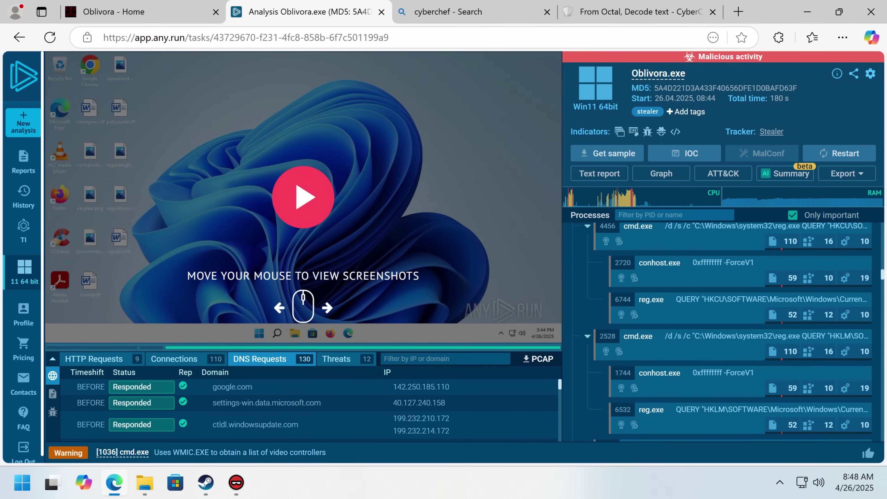
pyautogui.click(843, 153)
pyautogui.scroll(-1, 218, 372)
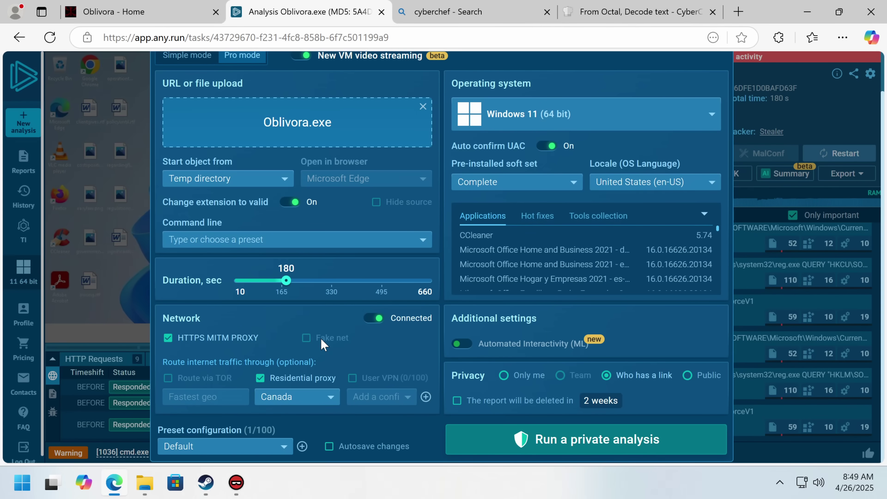
pyautogui.press('F11')
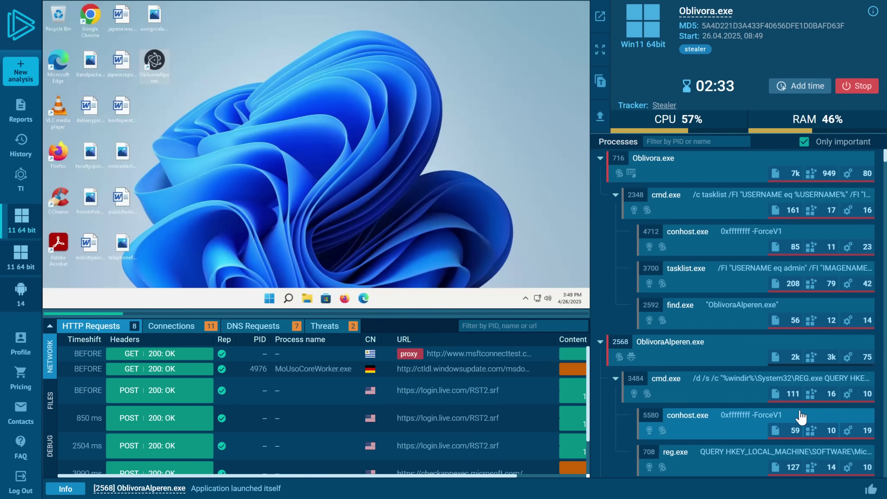
# Step: Examine the new run's process list and the files Oblivora.exe writes to the Temp and oblivoraalperen folders
pyautogui.scroll(-5, 751, 350)
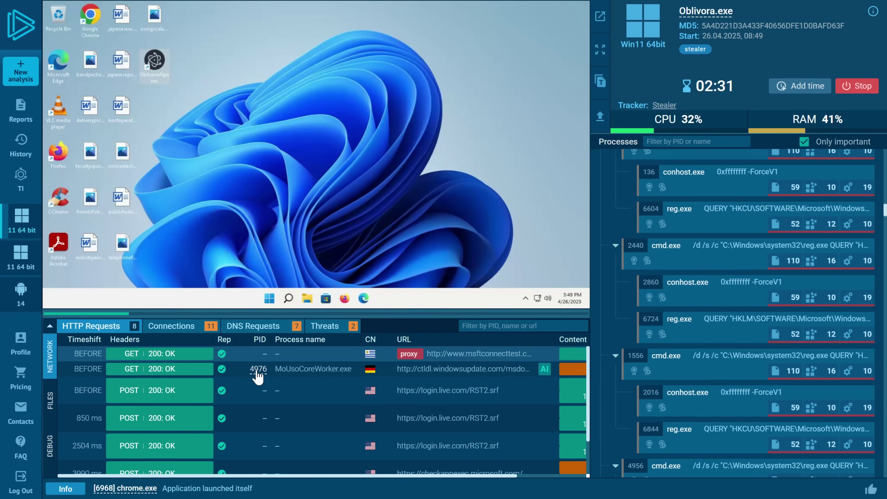
pyautogui.click(468, 326)
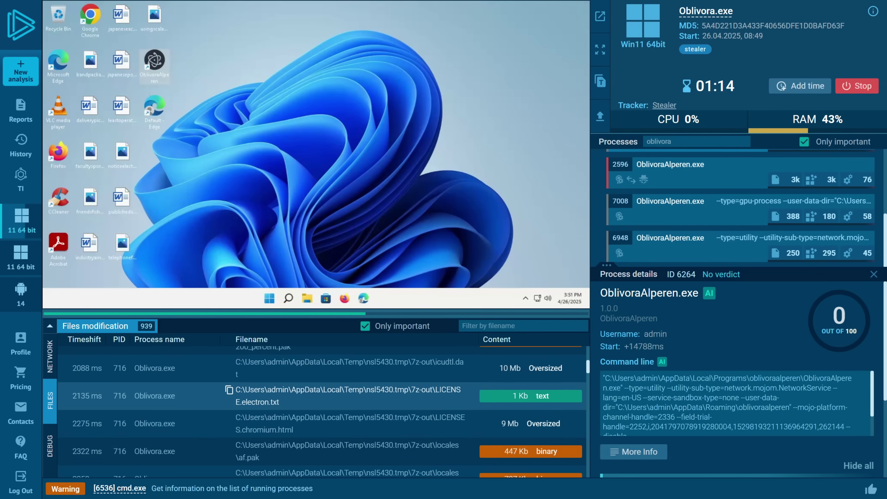
pyautogui.scroll(-5, 386, 418)
pyautogui.scroll(-10, 385, 418)
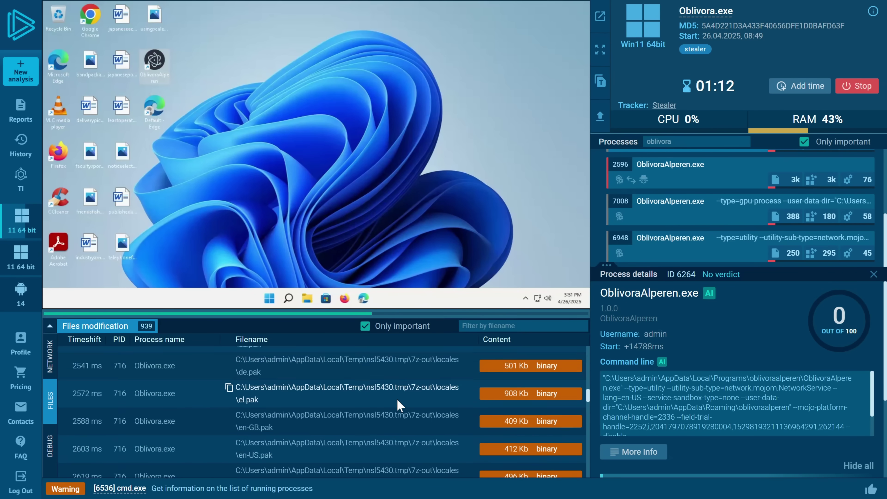
pyautogui.scroll(-10, 396, 406)
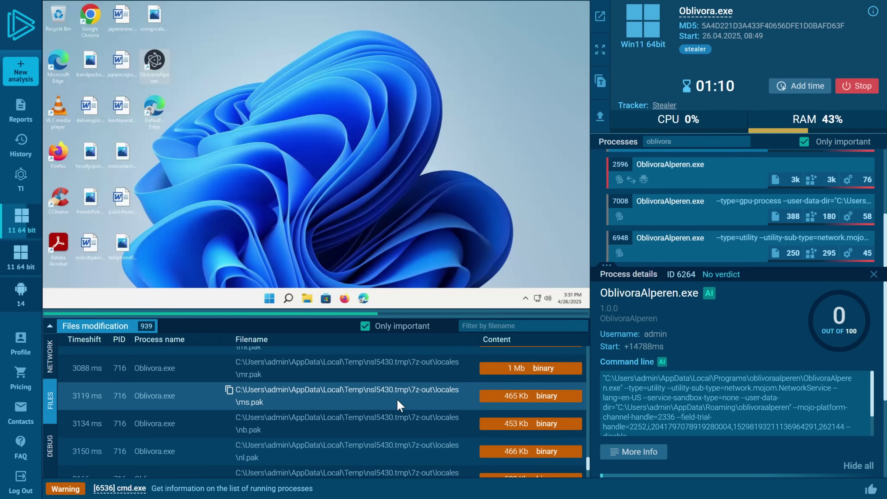
pyautogui.scroll(-6, 396, 407)
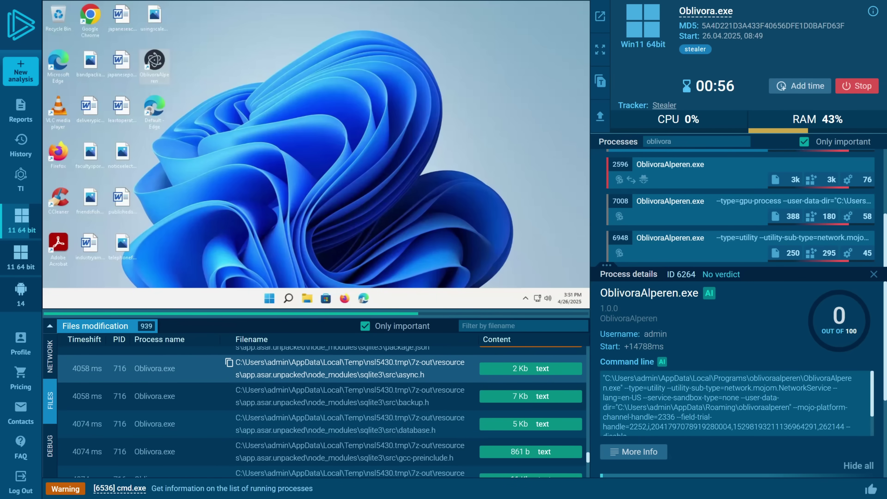
pyautogui.scroll(-3, 312, 357)
pyautogui.scroll(-3, 314, 409)
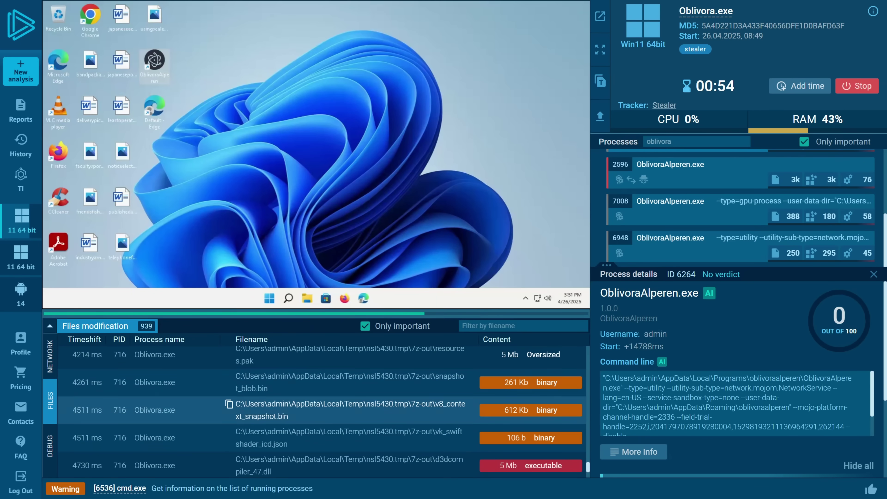
pyautogui.scroll(-6, 237, 408)
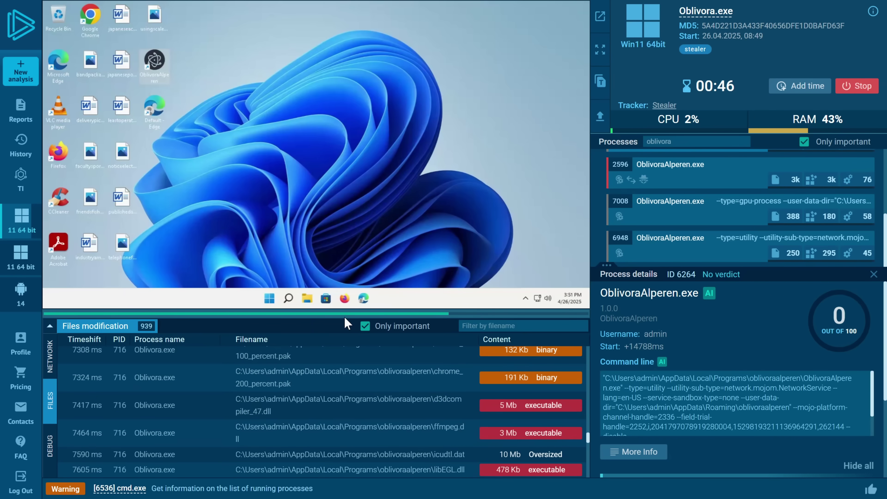
pyautogui.scroll(-5, 348, 446)
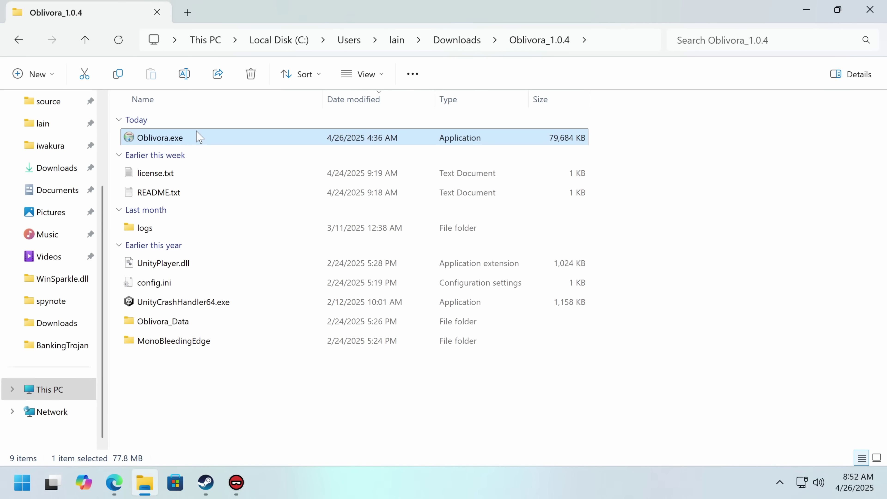
# Step: Extract Oblivora.exe into an Oblivora folder with 7-Zip, and unpack app-64.7z from its $PLUGINSDIR into an app-64 folder
pyautogui.rightClick(197, 136)
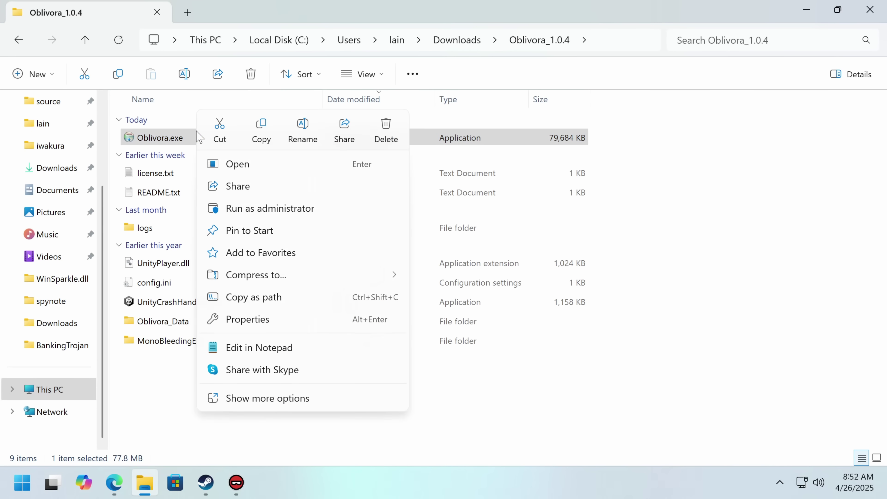
pyautogui.click(295, 396)
pyautogui.moveTo(325, 241)
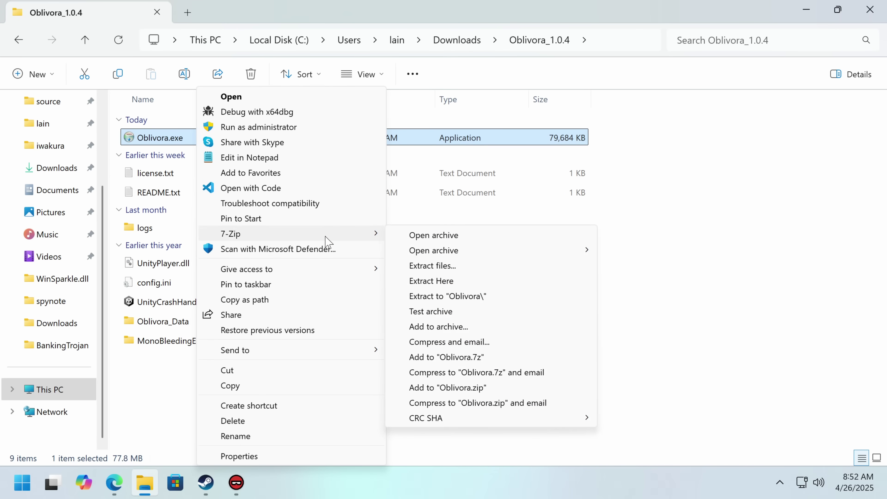
pyautogui.click(430, 297)
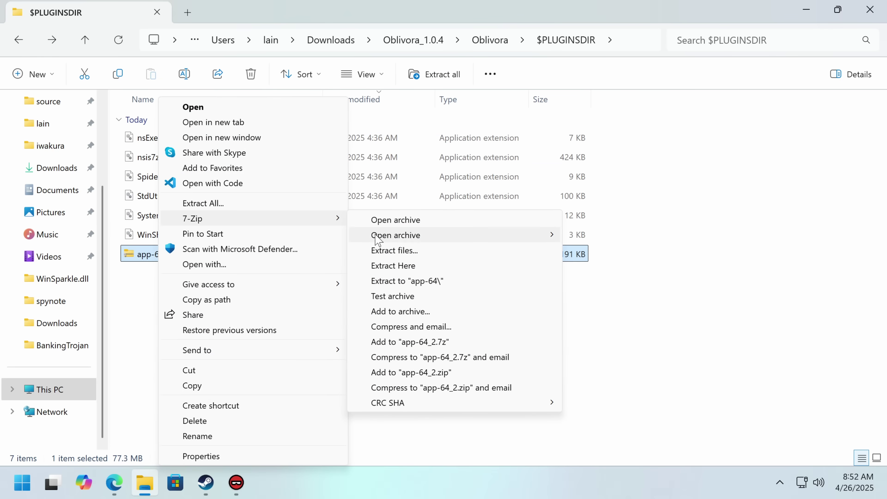
pyautogui.click(444, 282)
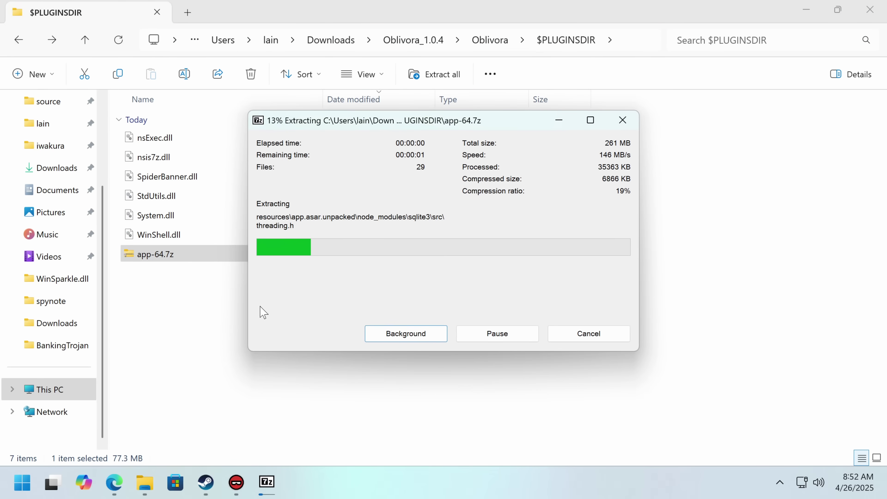
# Step: Open the resources folder inside the extracted app-64 folder and select app.asar
pyautogui.doubleClick(179, 279)
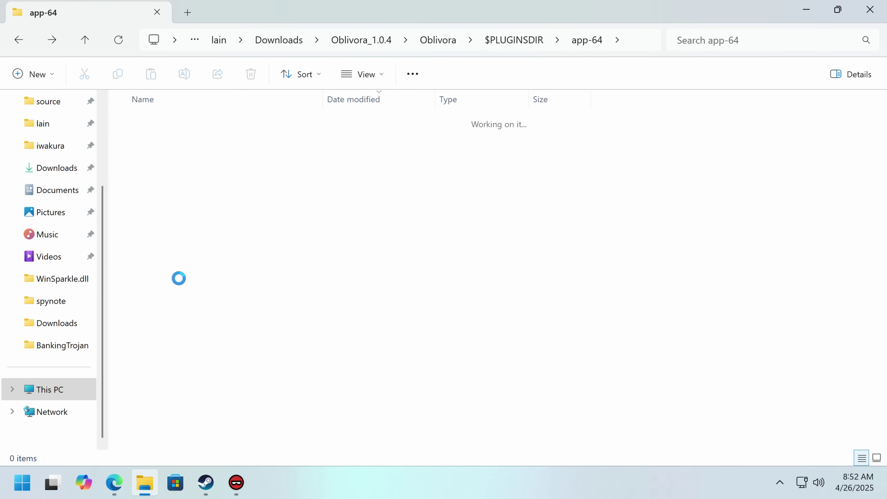
pyautogui.scroll(-1, 211, 308)
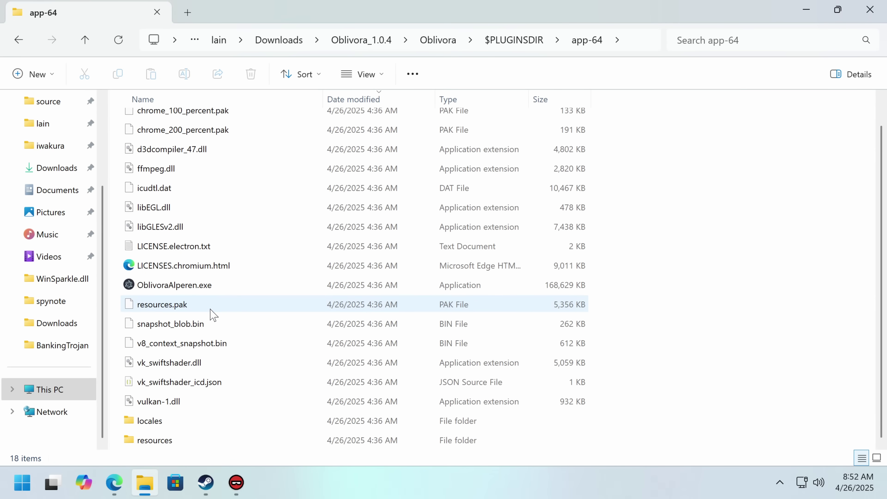
pyautogui.doubleClick(178, 435)
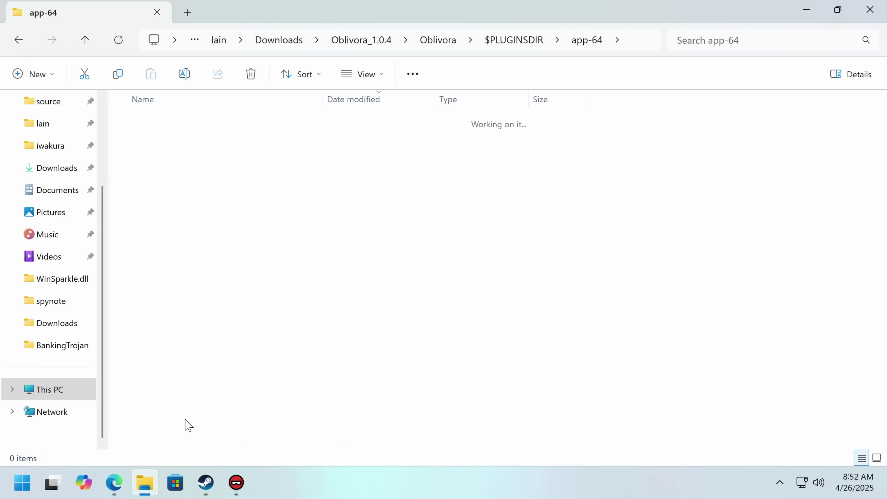
pyautogui.click(169, 139)
pyautogui.rightClick(168, 141)
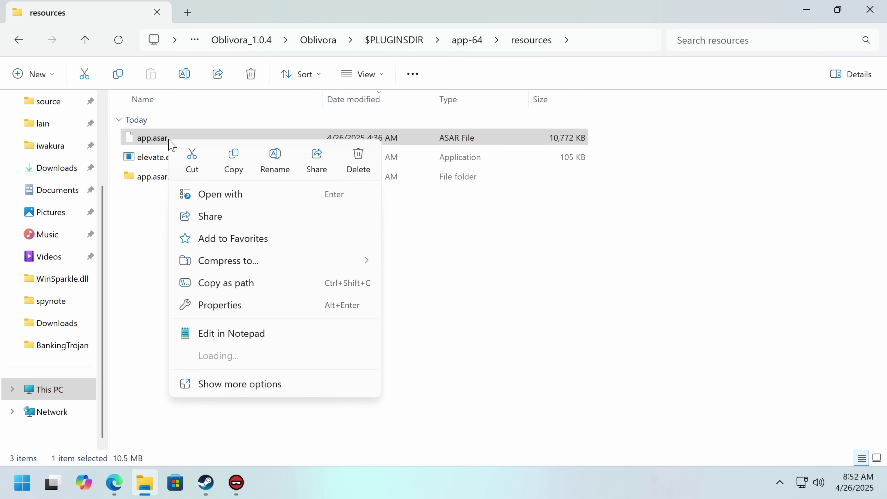
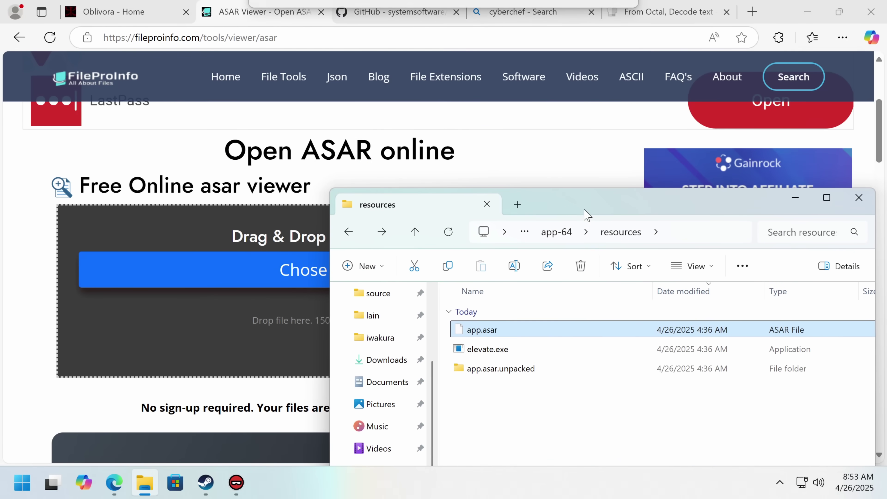
# Step: Try to open app.asar in the FileProInfo online ASAR viewer, and close the viewer page
pyautogui.moveTo(476, 328); pyautogui.dragTo(175, 268)
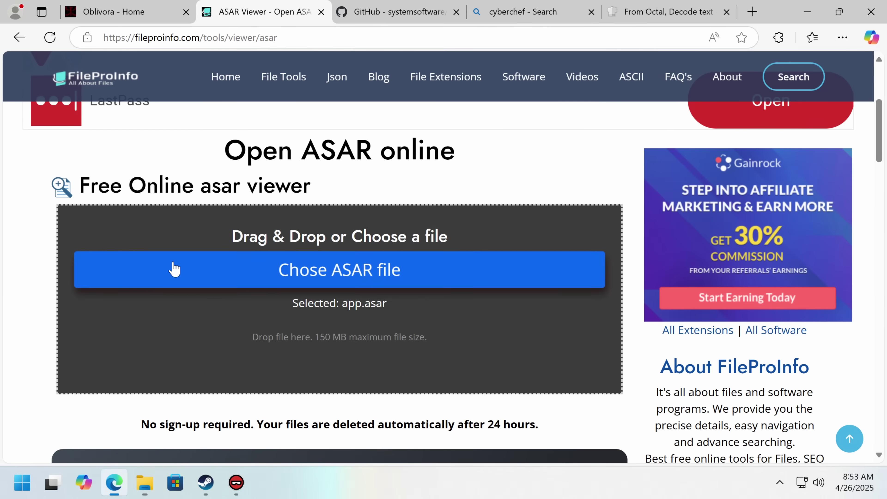
pyautogui.scroll(-3, 455, 317)
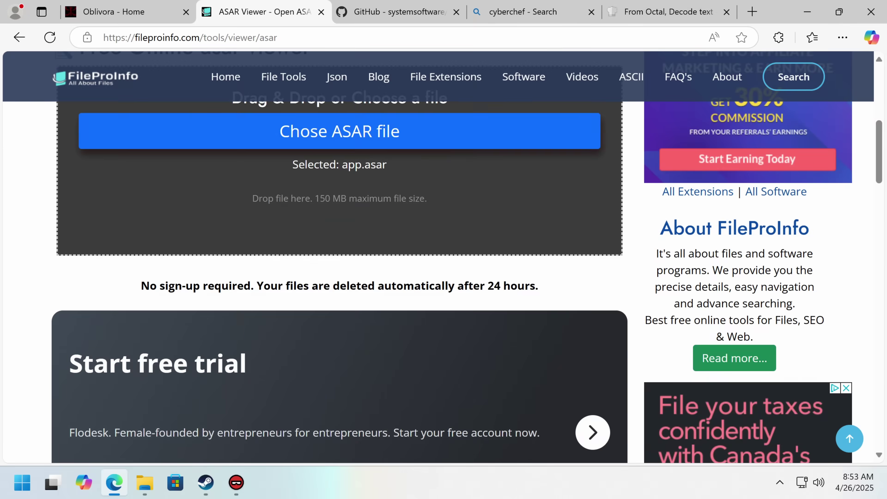
pyautogui.scroll(3, 341, 292)
pyautogui.scroll(-13, 345, 285)
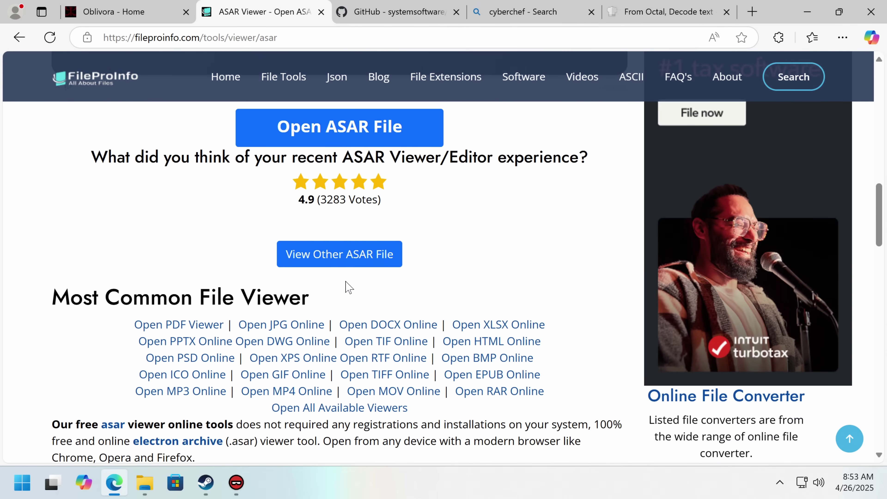
pyautogui.scroll(6, 346, 283)
pyautogui.click(290, 407)
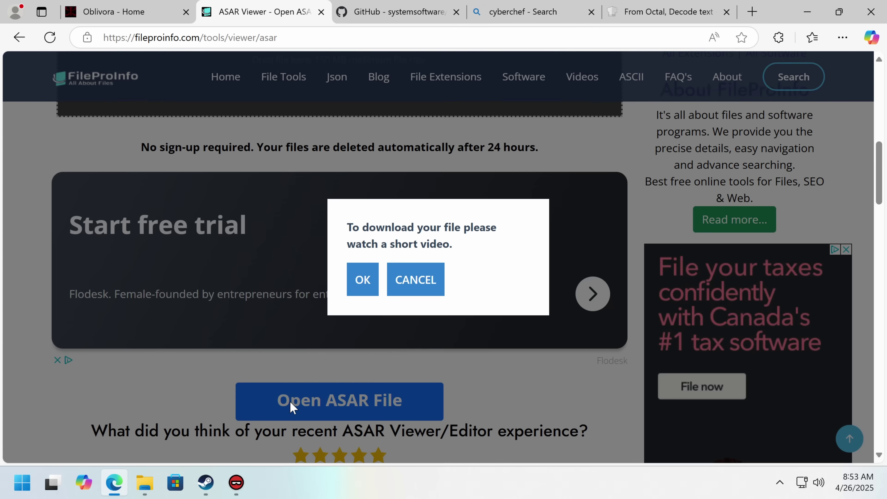
pyautogui.hotkey('ctrl', 'w')
# Step: Open ab52d9bd654006b6.js from the extracted appout folder in Visual Studio Code, accepting the security warning
pyautogui.click(145, 482)
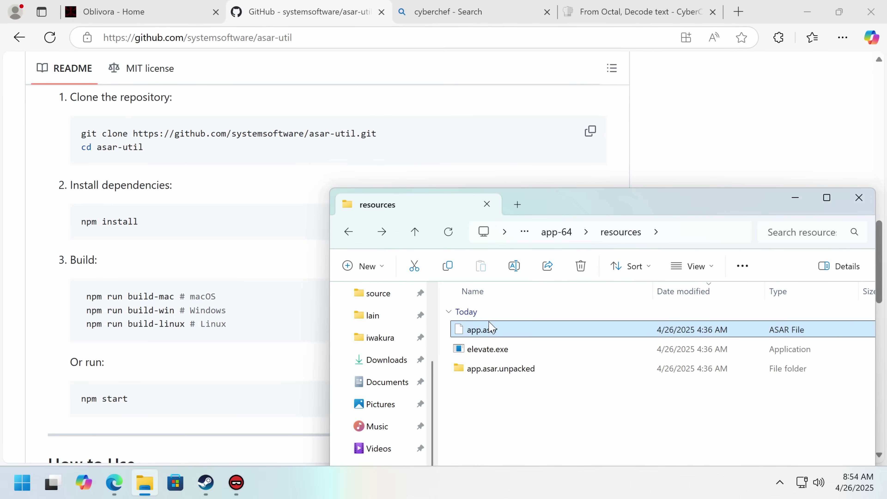
pyautogui.moveTo(567, 199); pyautogui.dragTo(456, 43)
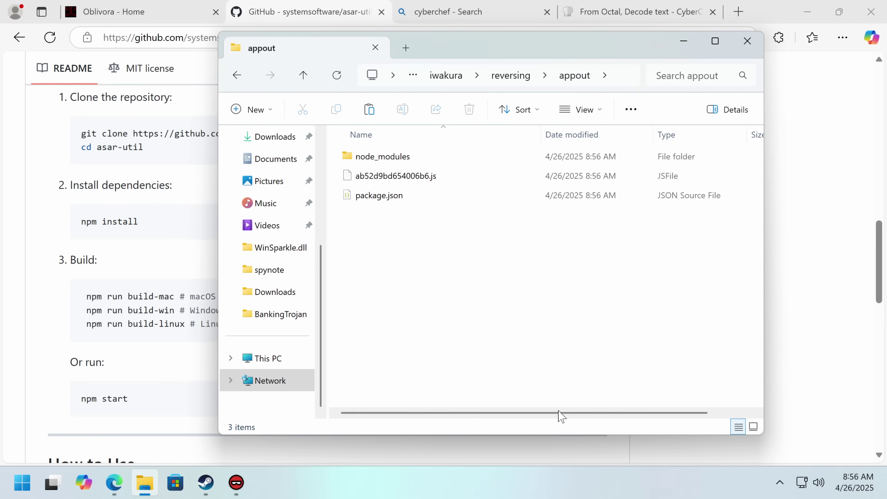
pyautogui.moveTo(558, 416); pyautogui.dragTo(666, 402)
pyautogui.hscroll(-3, 422, 239)
pyautogui.click(388, 174)
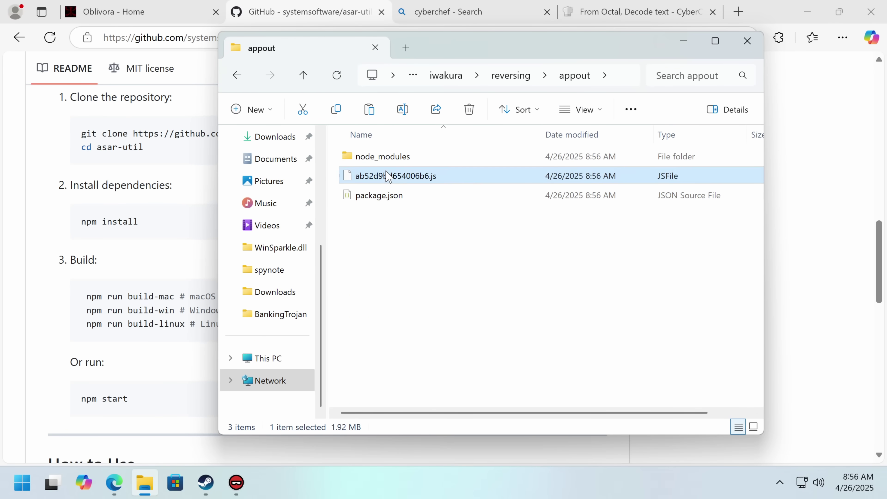
pyautogui.rightClick(386, 175)
pyautogui.moveTo(458, 213)
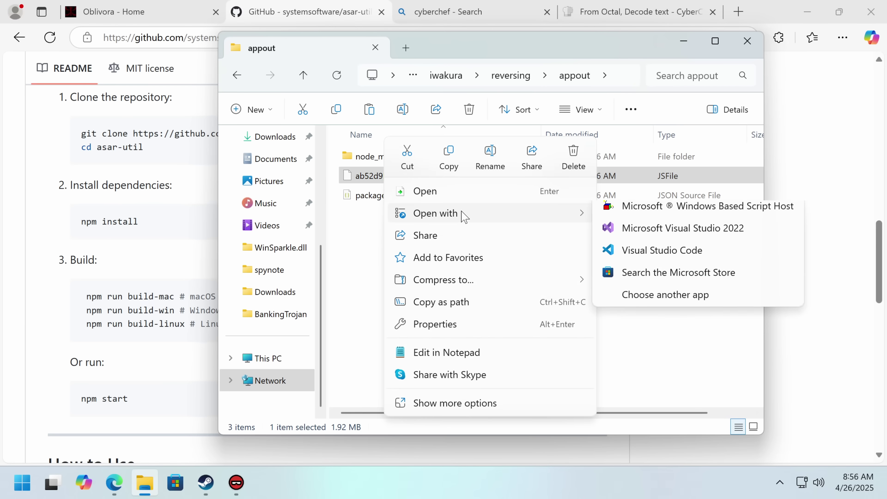
pyautogui.click(638, 259)
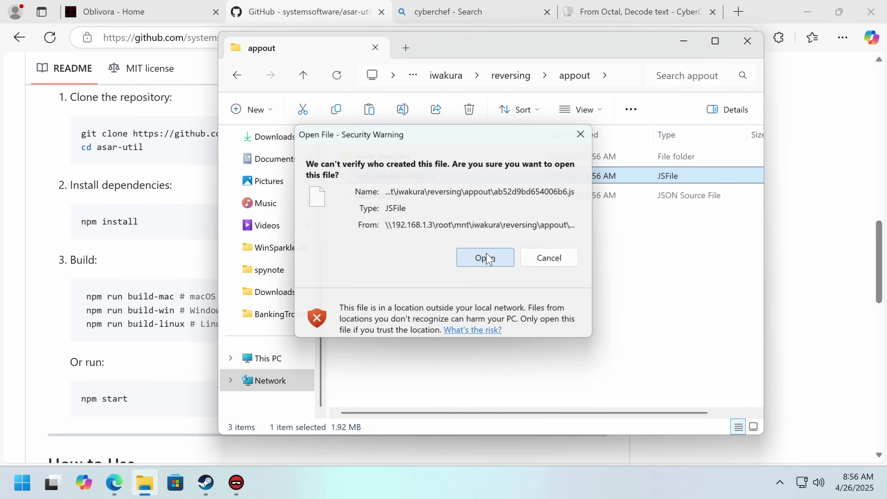
pyautogui.click(482, 258)
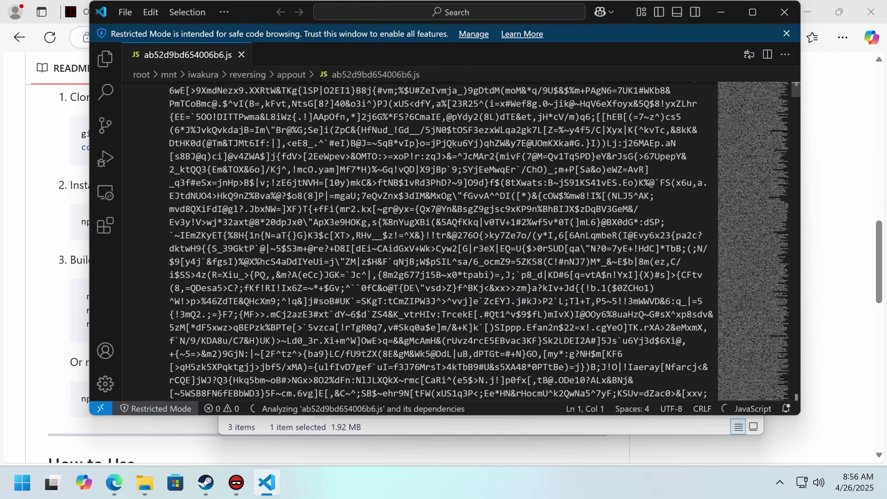
# Step: Switch to the browser and go to the MiniMax chat site, and look up AI Studio
pyautogui.click(31, 172)
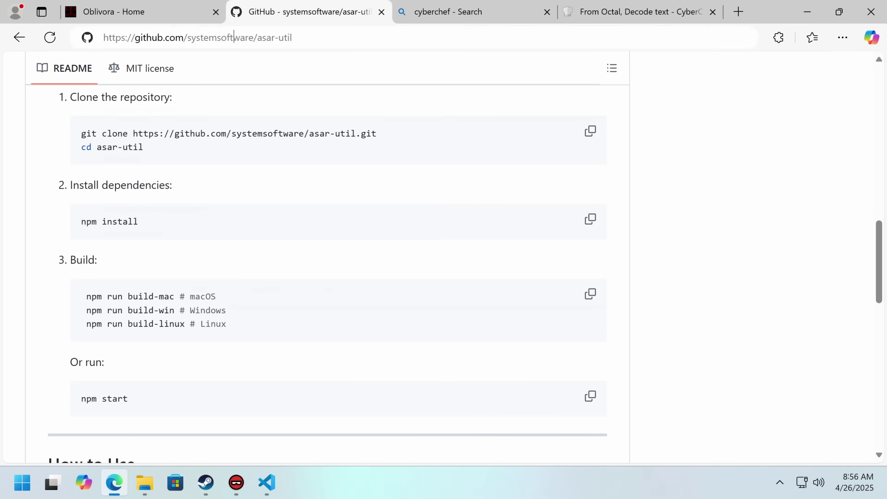
pyautogui.click(237, 36)
pyautogui.write('chat.')
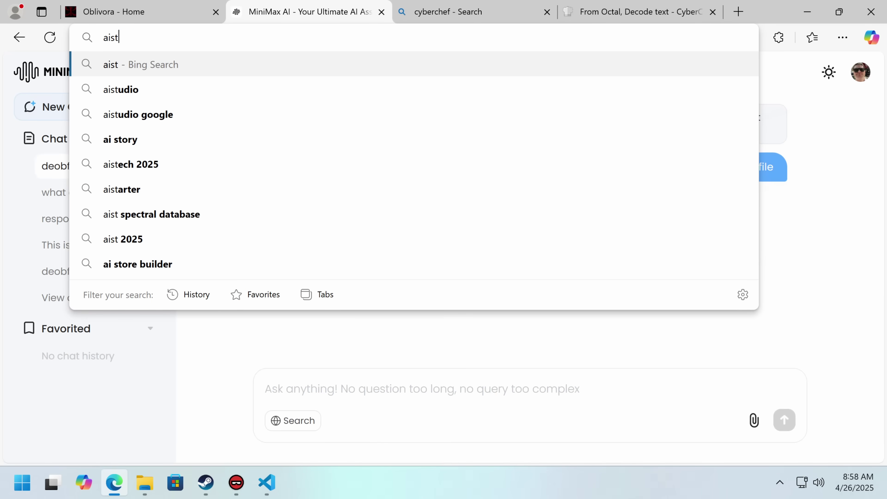
pyautogui.write('udio')
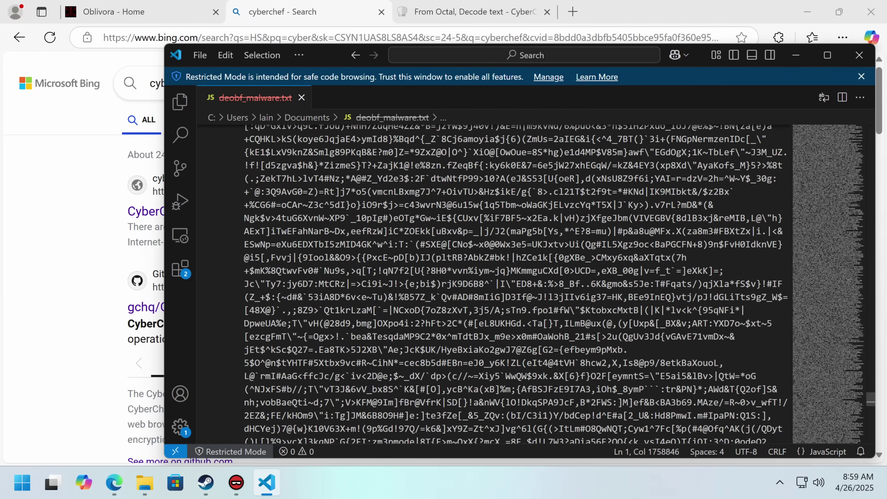
# Step: Examine the obfuscated code in deobf_malware.txt in a maximized Visual Studio Code window
pyautogui.scroll(-20, 516, 284)
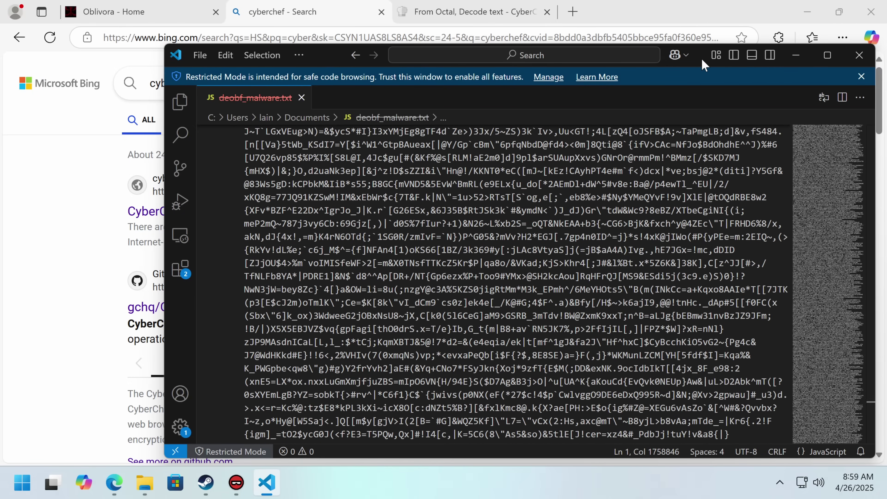
pyautogui.doubleClick(702, 59)
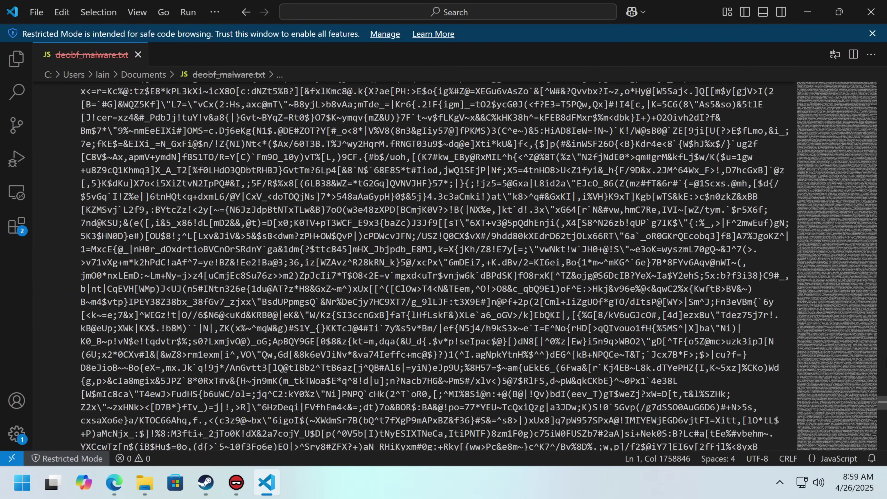
pyautogui.moveTo(883, 409); pyautogui.dragTo(852, 75)
# Step: Switch to the browser, search for "javascript debofuscator", and open the JavaScript Deobfuscator at deobfuscate.io
pyautogui.hotkey('alt', 'Tab')
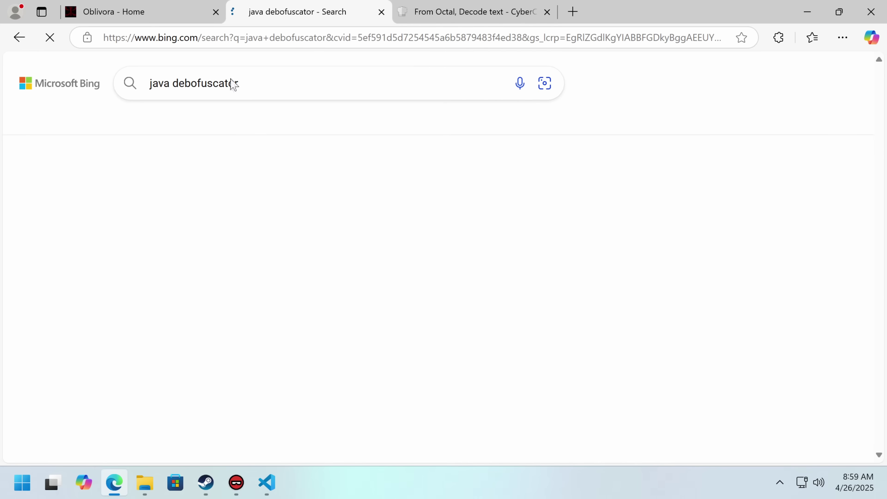
pyautogui.scroll(-6, 143, 238)
pyautogui.scroll(6, 144, 238)
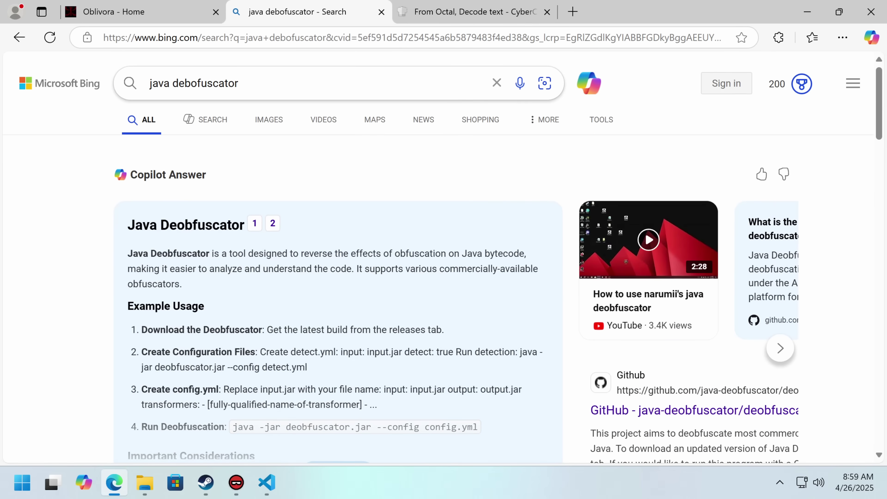
pyautogui.click(171, 82)
pyautogui.write('script')
pyautogui.press('Return')
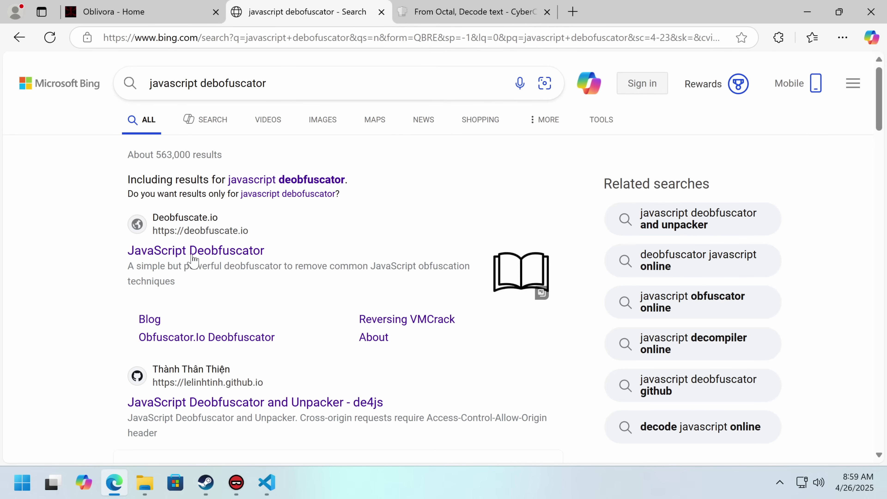
pyautogui.click(200, 249)
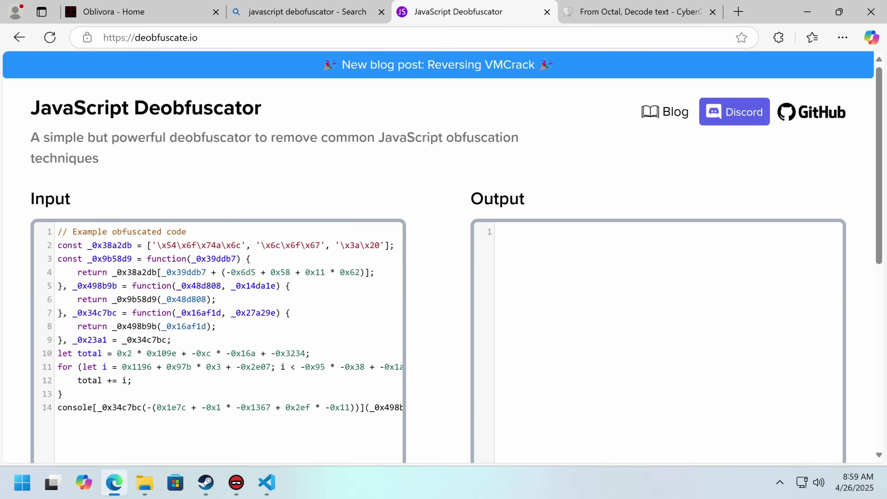
# Step: Replace the deobfuscator's example input with the copied malware script and deobfuscate it
pyautogui.hotkey('ctrl', 'a')
pyautogui.hotkey('ctrl', 'v')
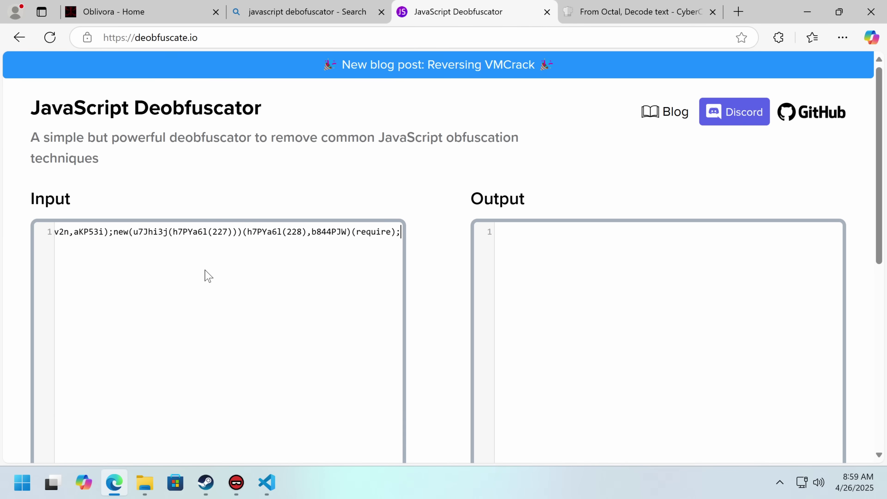
pyautogui.scroll(-10, 206, 274)
pyautogui.click(355, 321)
pyautogui.scroll(10, 363, 300)
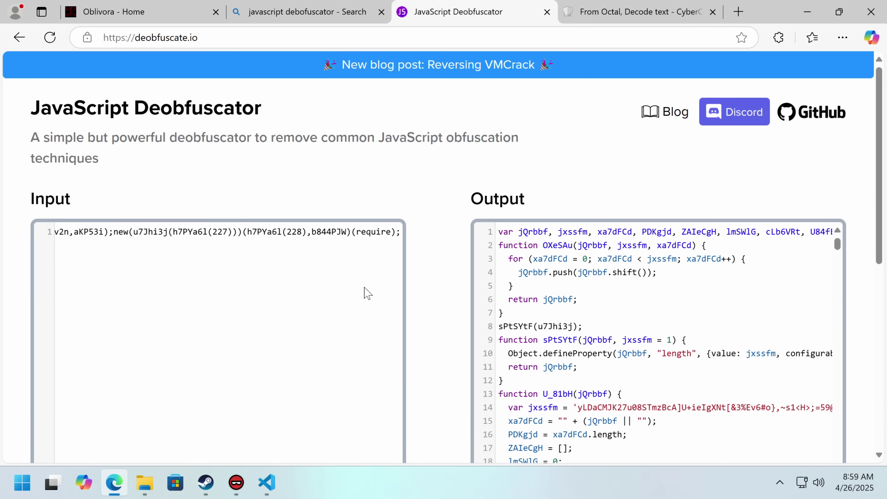
# Step: Examine the deobfuscated JavaScript output and the deobfuscator's configuration options
pyautogui.scroll(-20, 660, 343)
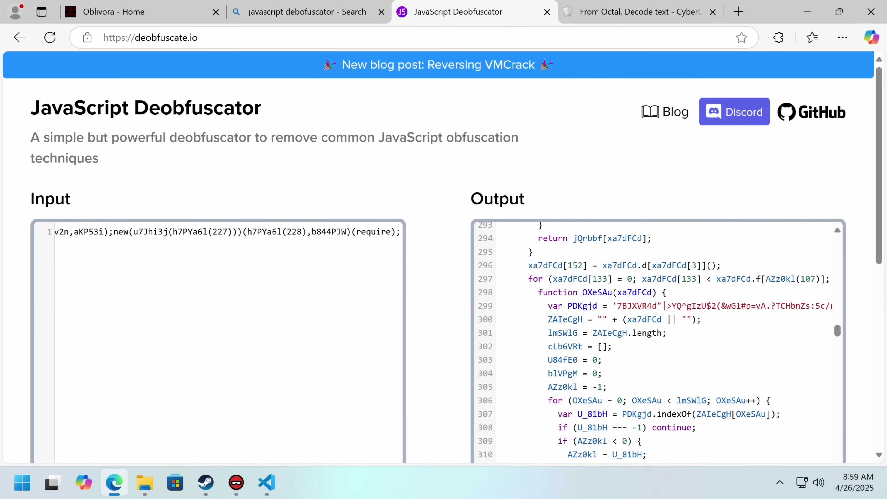
pyautogui.scroll(-20, 660, 342)
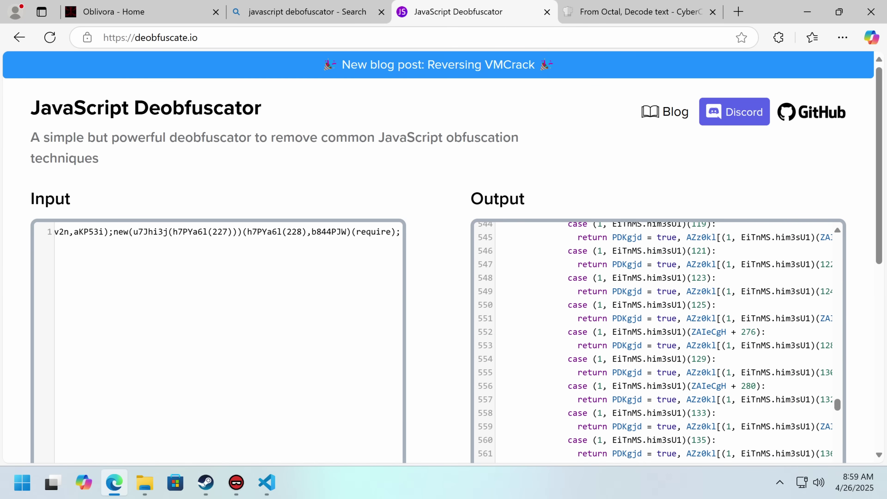
pyautogui.scroll(-15, 461, 321)
pyautogui.scroll(-15, 821, 168)
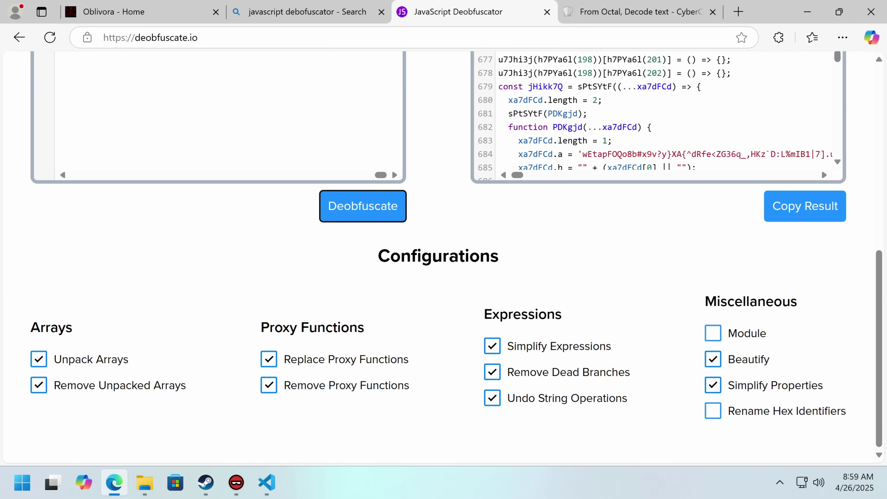
pyautogui.scroll(-20, 821, 168)
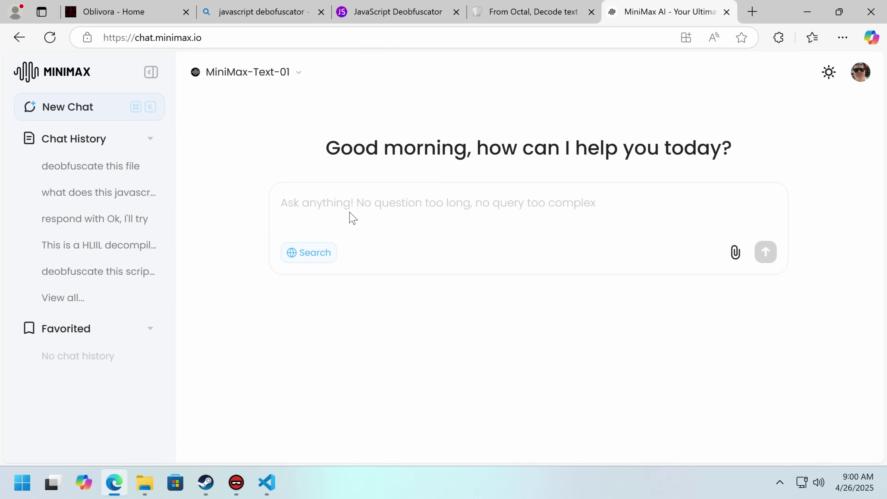
# Step: Begin a question with "what" in the MiniMax chat and look through the script pasted into the Google AI Studio prompt
pyautogui.write('what')
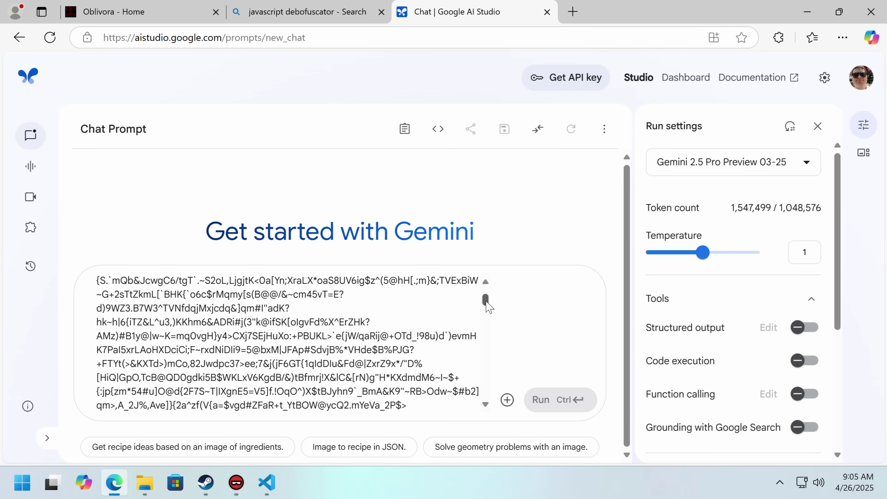
pyautogui.moveTo(487, 303); pyautogui.dragTo(479, 399)
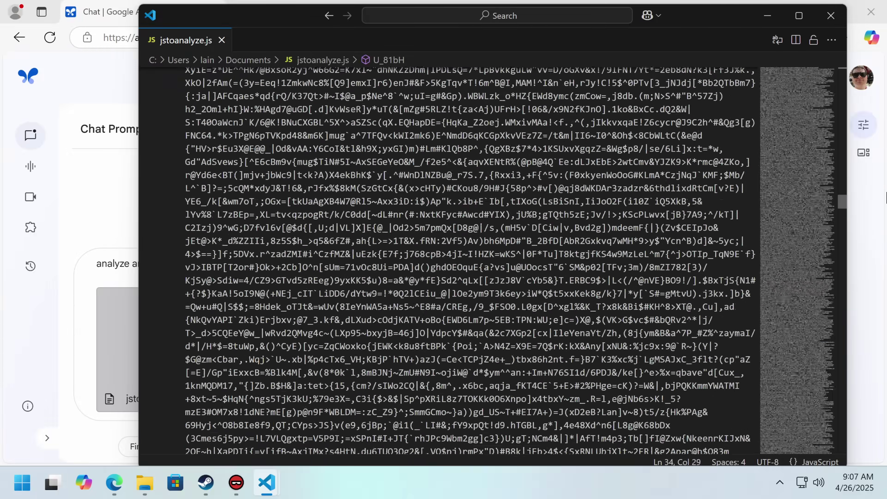
# Step: Examine the encoded string array in jstoanalyze.js and the OXeSAu call that wraps it on line 50
pyautogui.moveTo(886, 197); pyautogui.dragTo(885, 82)
pyautogui.scroll(-10, 468, 261)
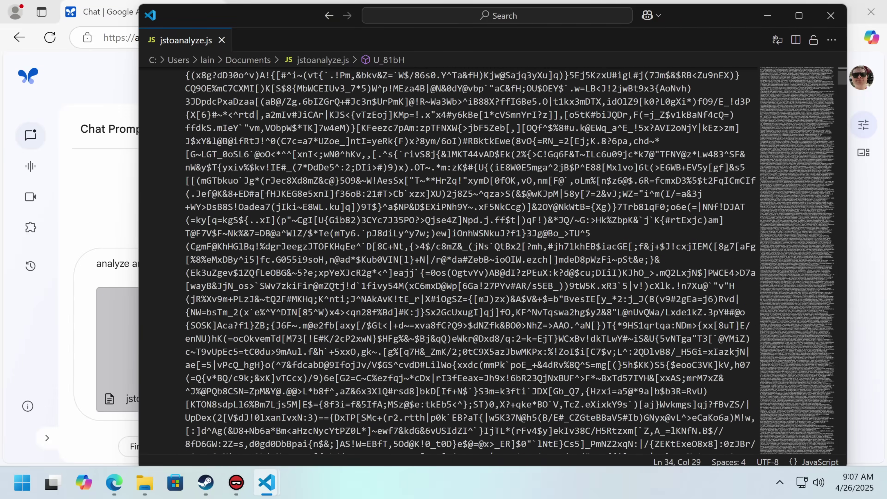
pyautogui.scroll(10, 468, 261)
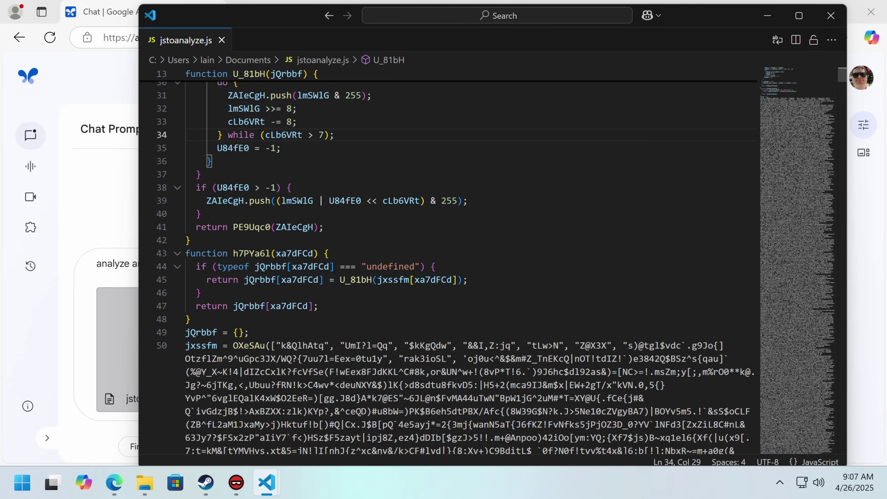
pyautogui.click(218, 346)
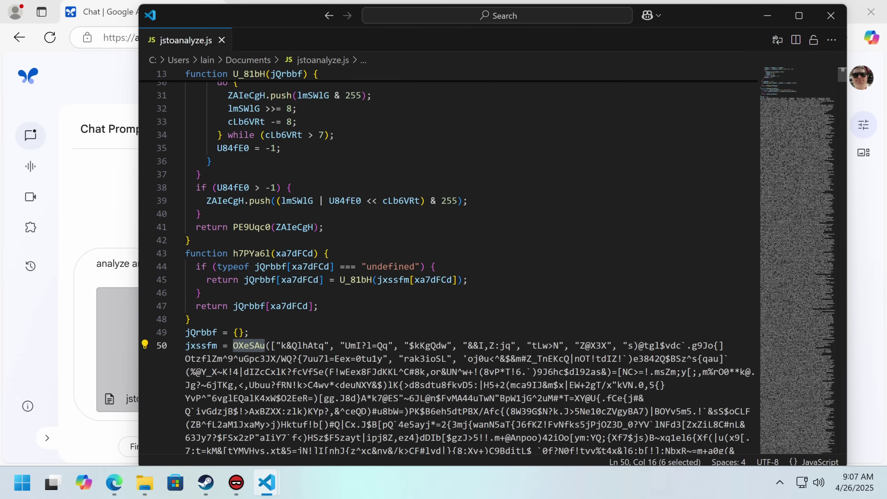
# Step: Copy lines 1 to 49 of jstoanalyze.js into a new Google AI Studio chat, run the prompt, and expand the model's thoughts
pyautogui.moveTo(248, 332); pyautogui.dragTo(186, 73)
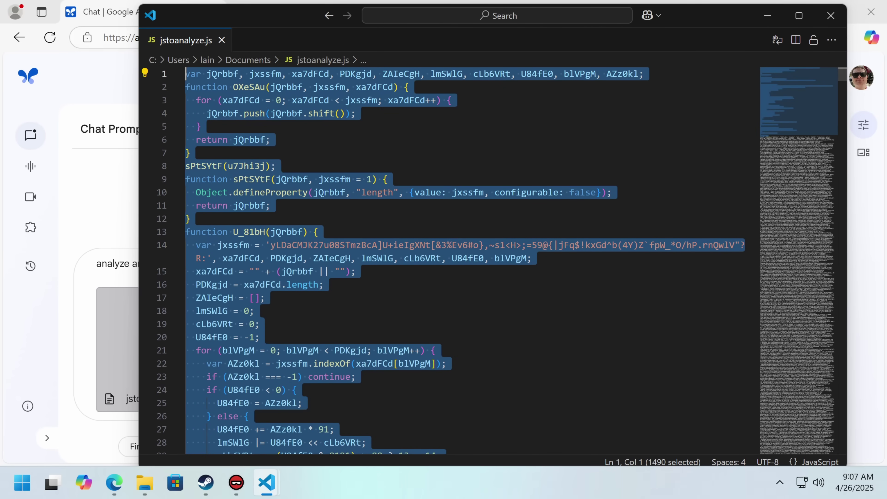
pyautogui.click(99, 205)
pyautogui.click(31, 135)
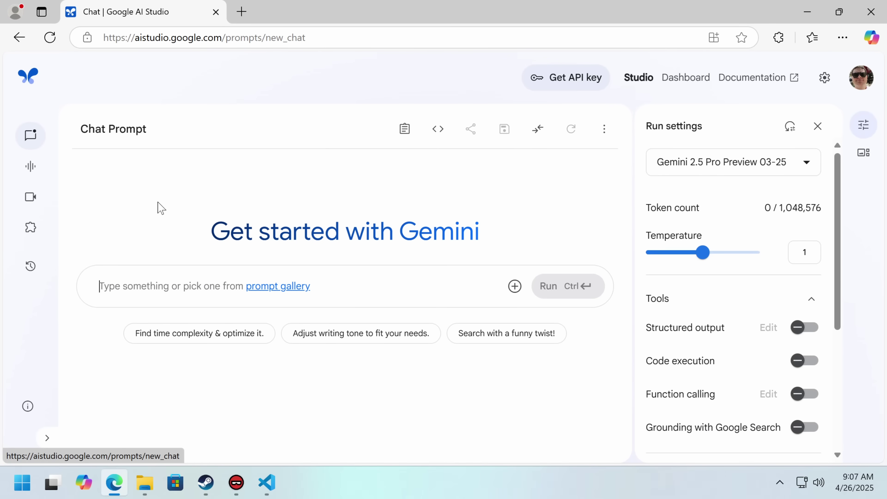
pyautogui.hotkey('ctrl', 'v')
pyautogui.hotkey('ctrl', 'Return')
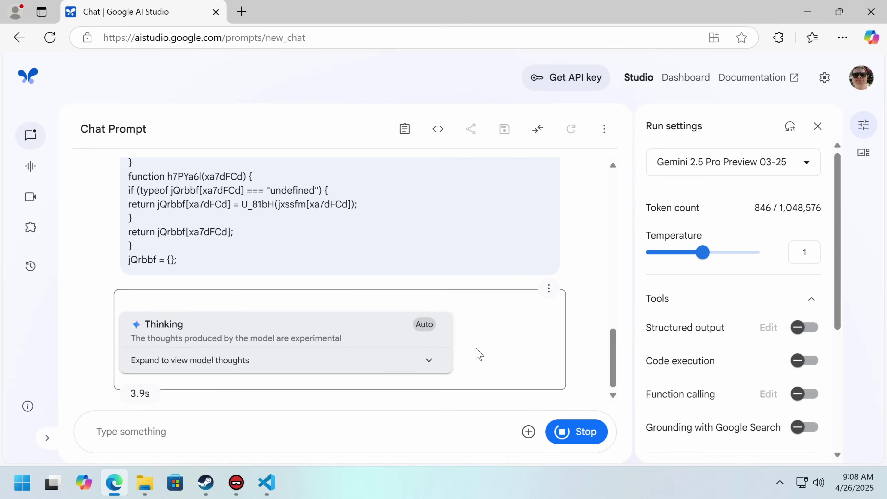
pyautogui.click(412, 365)
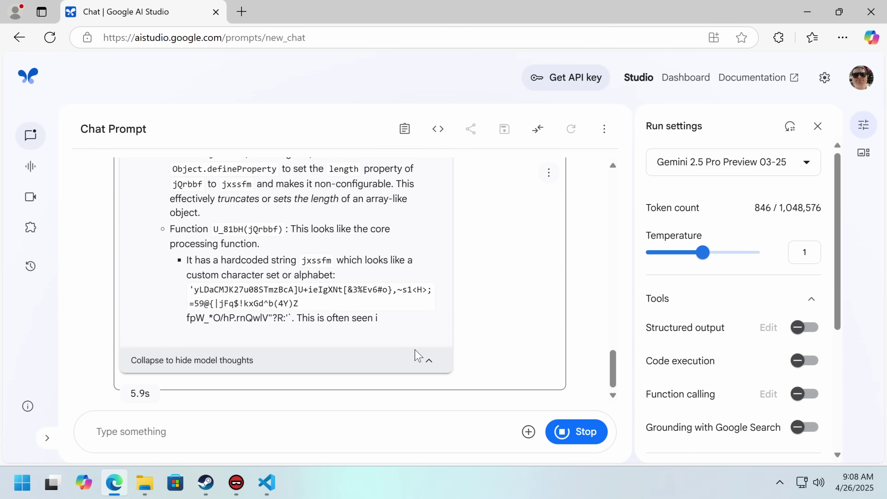
# Step: Switch to Visual Studio Code and examine the h7PYa6l function and the OXeSAu call on the string array
pyautogui.hotkey('alt', 'Tab')
pyautogui.scroll(-3, 447, 262)
pyautogui.scroll(1, 447, 262)
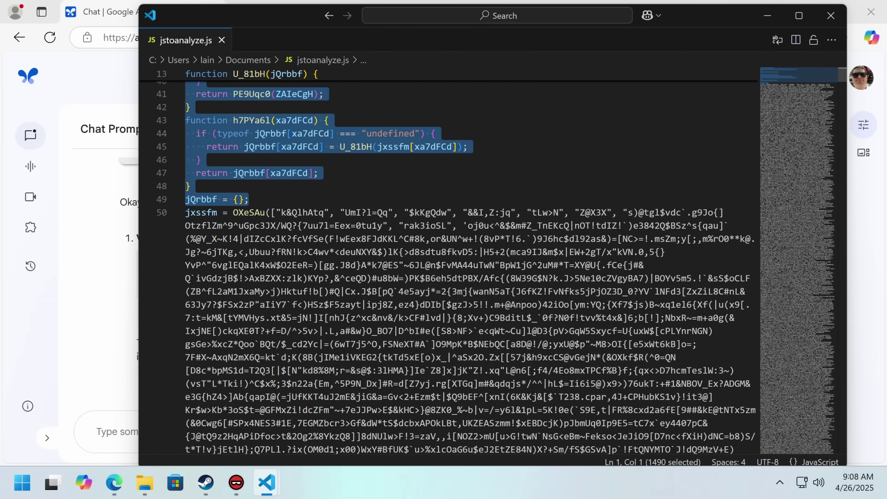
pyautogui.click(330, 212)
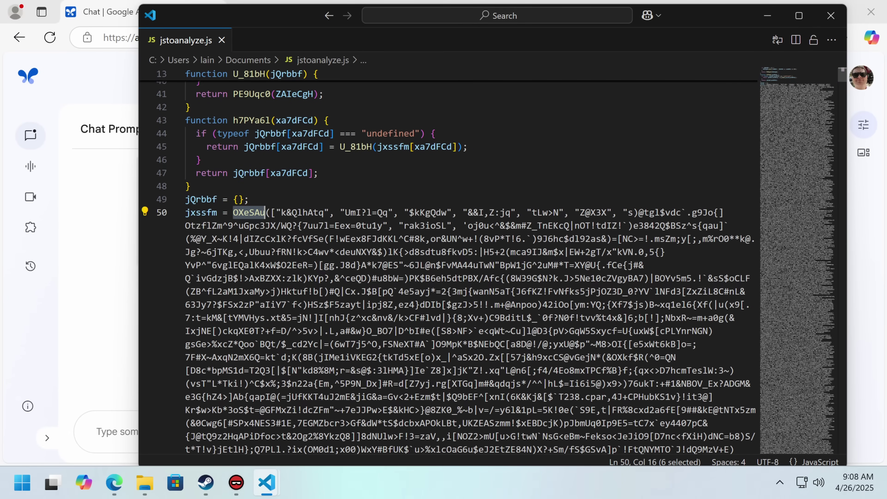
pyautogui.moveTo(248, 212)
pyautogui.click(201, 160)
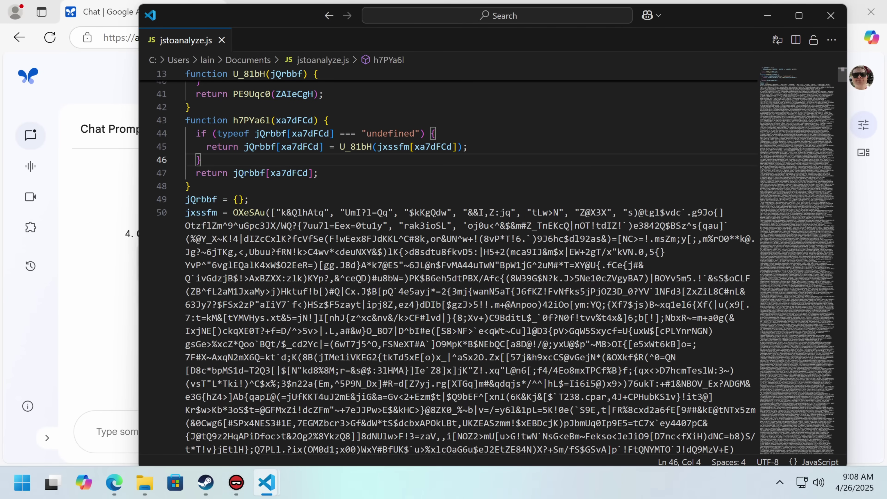
pyautogui.scroll(-2, 447, 262)
pyautogui.scroll(2, 447, 262)
# Step: Return to Google AI Studio and read Gemini's breakdown of the variable declarations, the OXeSAu function, and the lazy string decoder
pyautogui.click(138, 256)
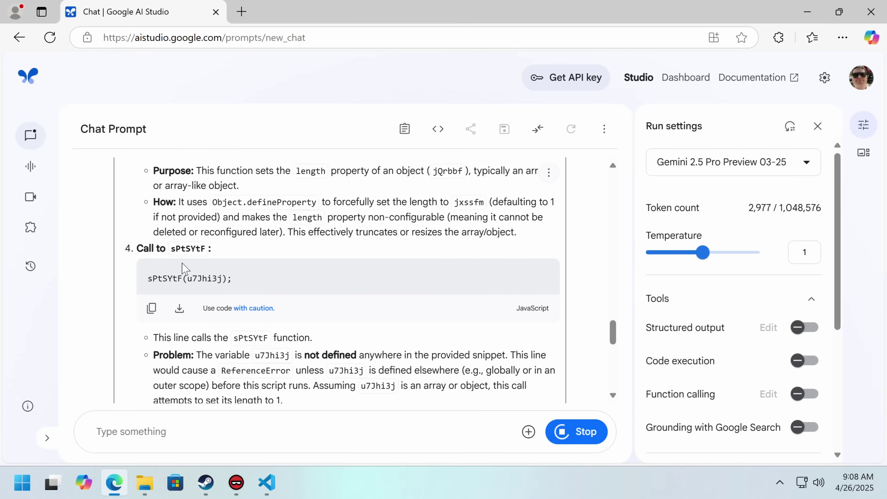
pyautogui.scroll(15, 182, 268)
pyautogui.scroll(-2, 244, 278)
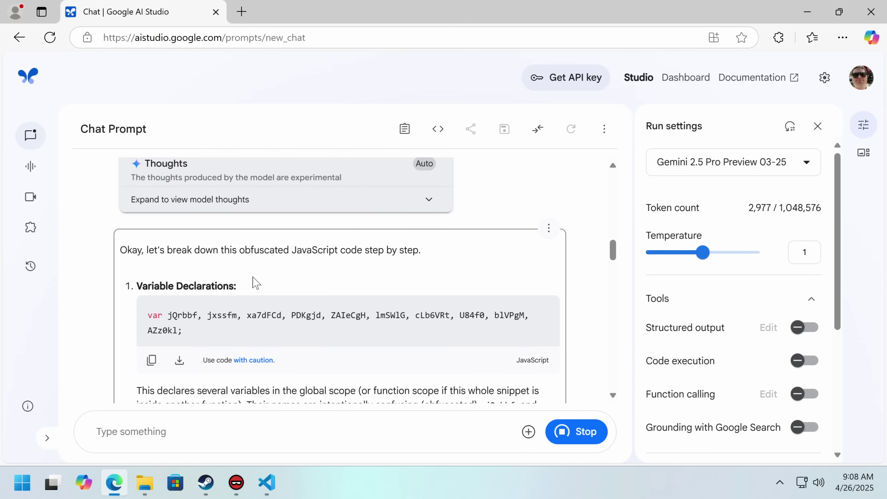
pyautogui.scroll(-2, 313, 293)
pyautogui.scroll(-4, 315, 279)
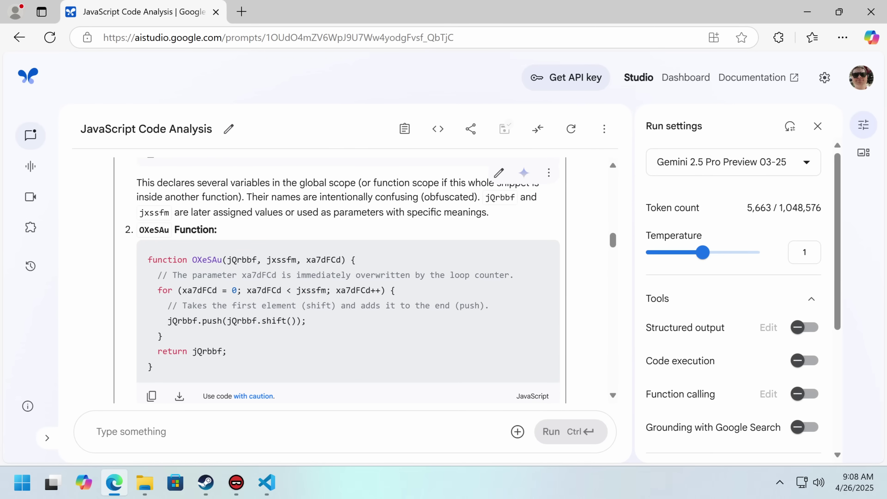
pyautogui.doubleClick(312, 290)
pyautogui.click(283, 259)
pyautogui.tripleClick(283, 259)
pyautogui.click(364, 242)
pyautogui.scroll(-12, 405, 318)
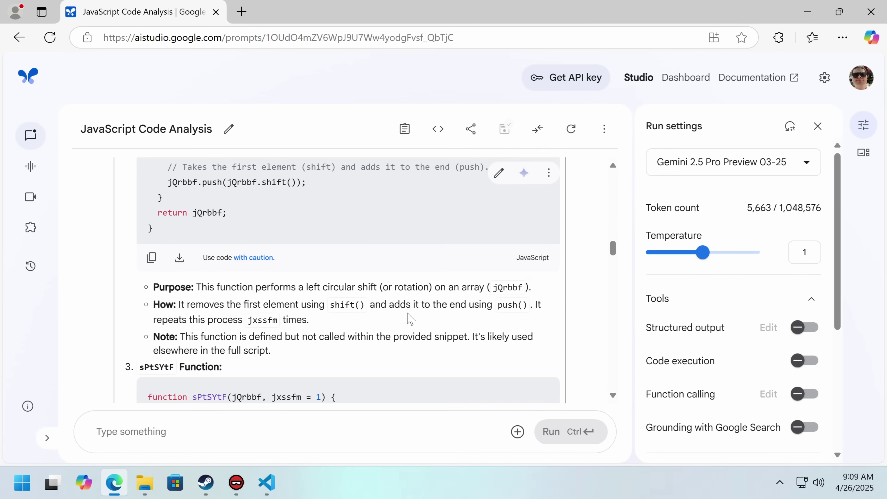
pyautogui.scroll(-8, 404, 318)
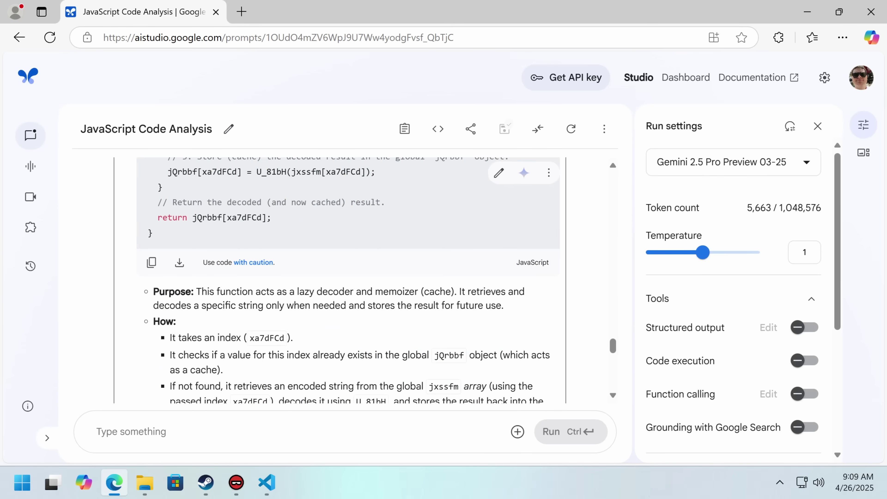
# Step: Select the code beyond the encoded string array through the end of jstoanalyze.js and go back to the chat prompt
pyautogui.hotkey('alt', 'Tab')
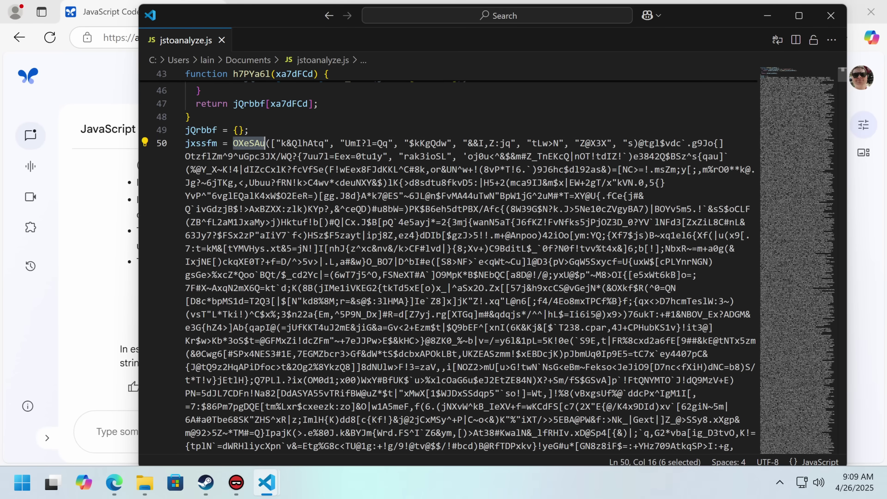
pyautogui.scroll(-15, 844, 72)
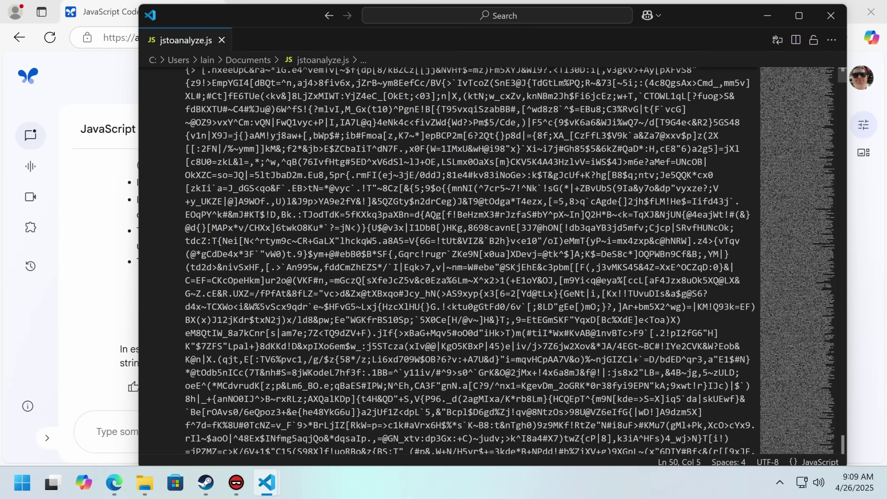
pyautogui.moveTo(843, 83); pyautogui.dragTo(350, 402)
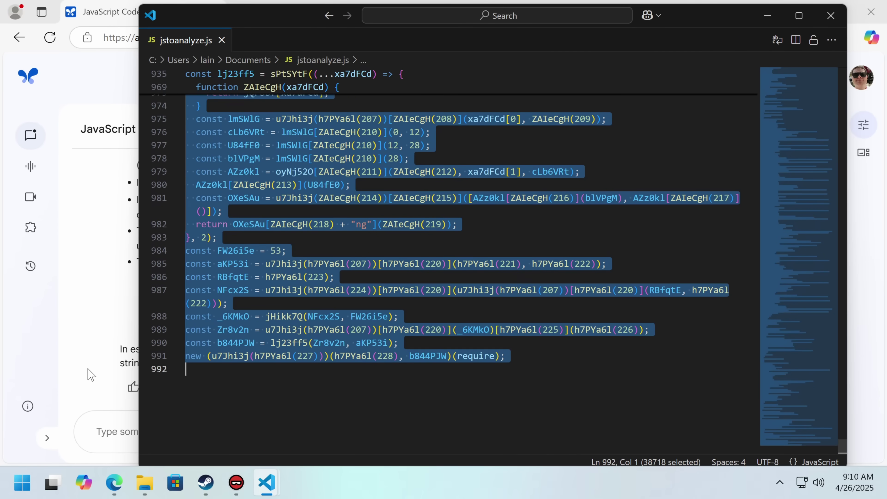
pyautogui.click(126, 418)
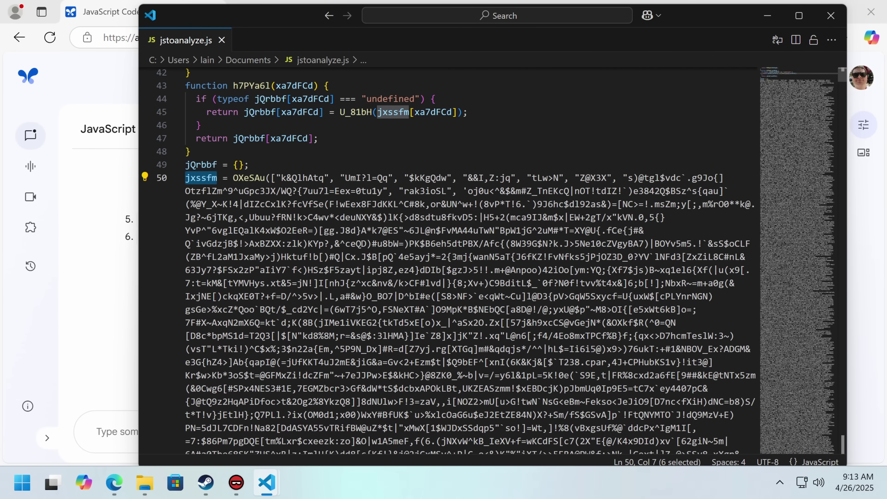
# Step: Search jstoanalyze.js for jxssfm, step through its uses, and examine the decoder functions around lines 207 to 261
pyautogui.hotkey('ctrl', 'f')
pyautogui.scroll(3, 451, 262)
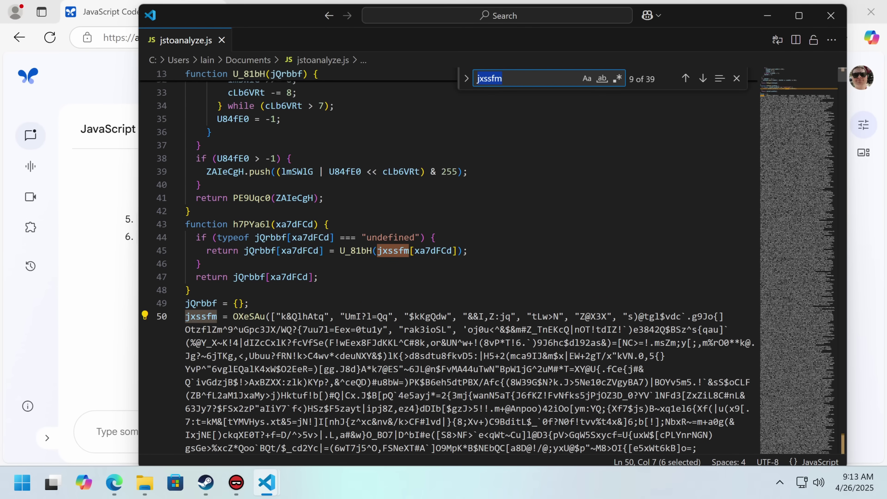
pyautogui.press('Return')
pyautogui.press('Return')
pyautogui.press('Return')
pyautogui.press('Return')
pyautogui.press('Return')
pyautogui.press('Return')
pyautogui.press('Return')
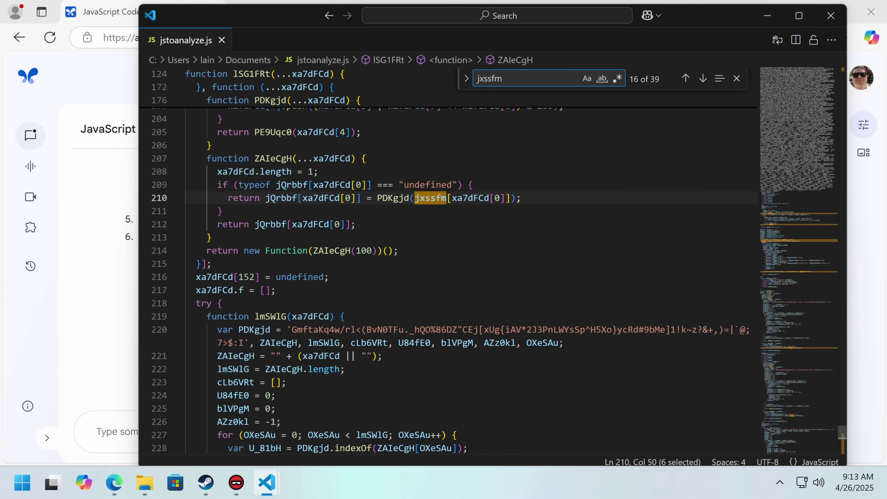
pyautogui.scroll(-4, 450, 262)
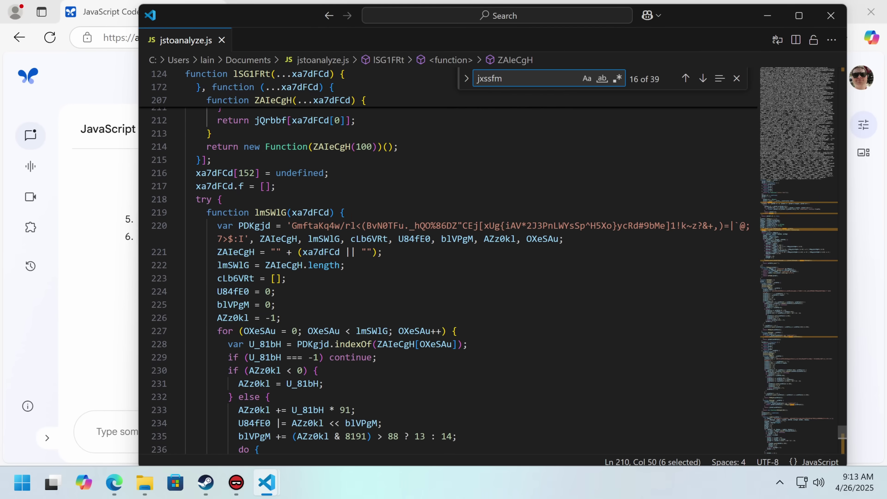
pyautogui.scroll(-6, 450, 262)
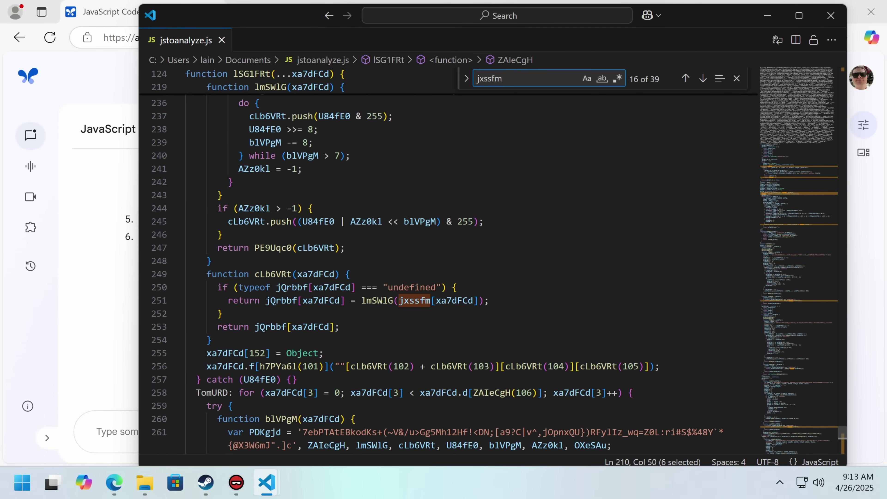
pyautogui.scroll(1, 450, 262)
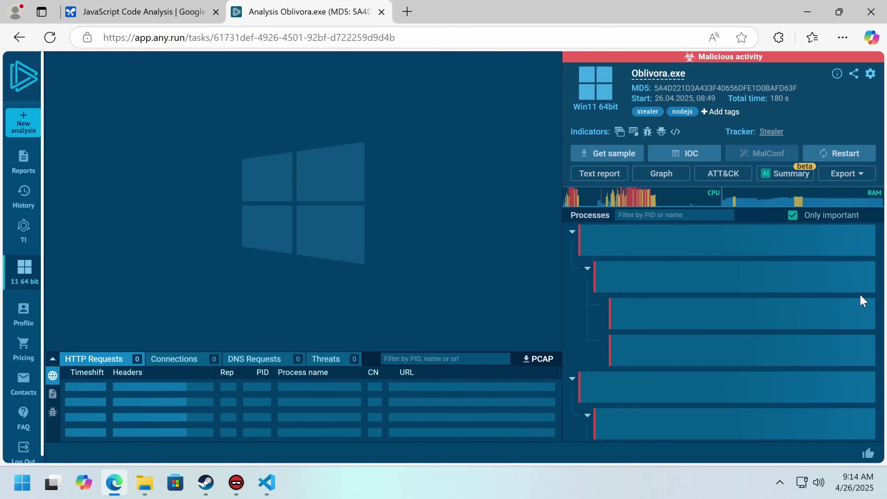
# Step: Examine the process tree and HTTP requests in the ANY.RUN analysis of Oblivora.exe
pyautogui.scroll(-1, 675, 355)
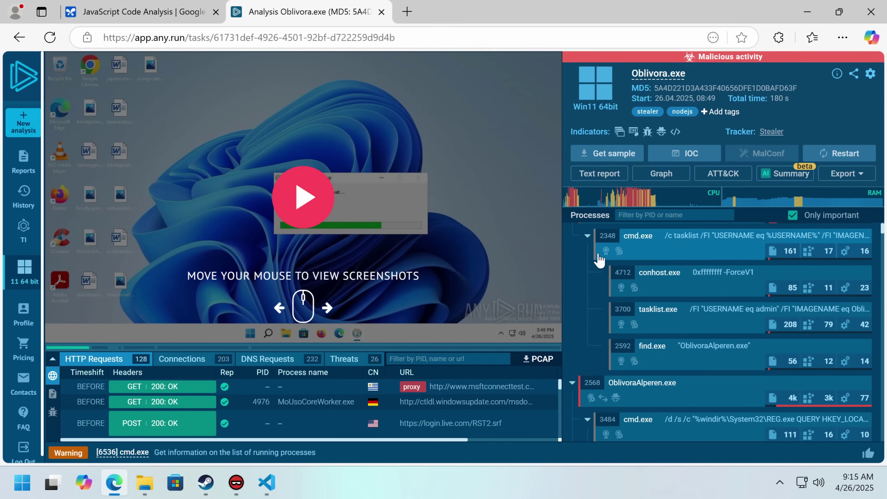
pyautogui.scroll(-3, 324, 384)
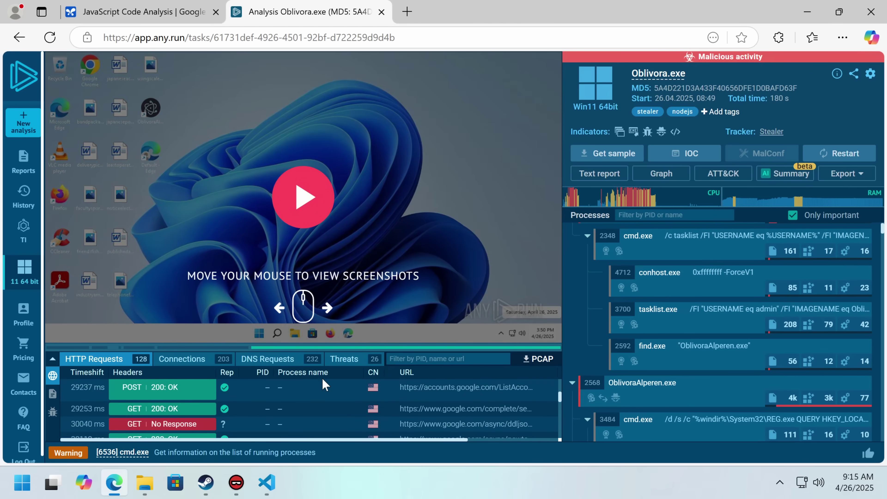
pyautogui.scroll(3, 319, 410)
pyautogui.scroll(-8, 656, 347)
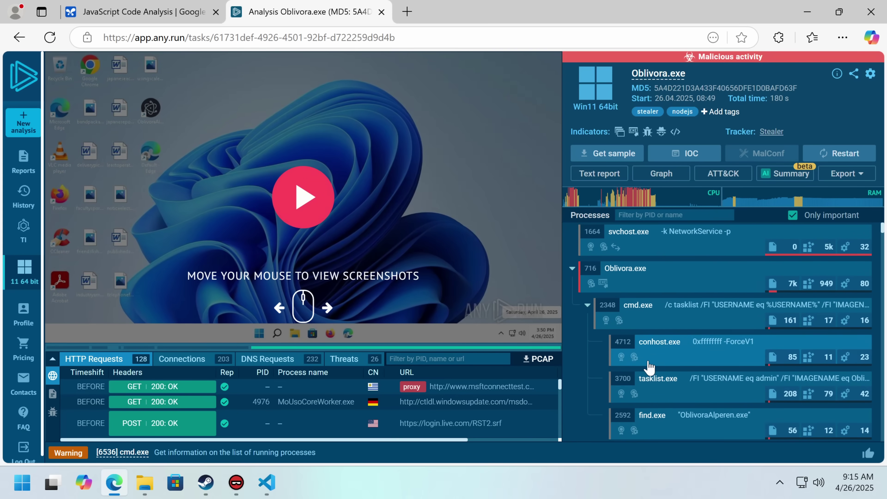
pyautogui.scroll(8, 656, 353)
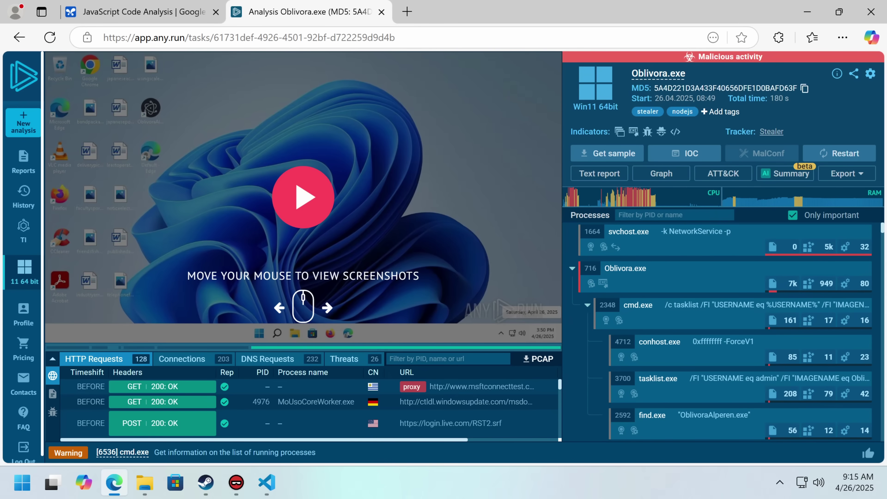
pyautogui.scroll(-6, 697, 277)
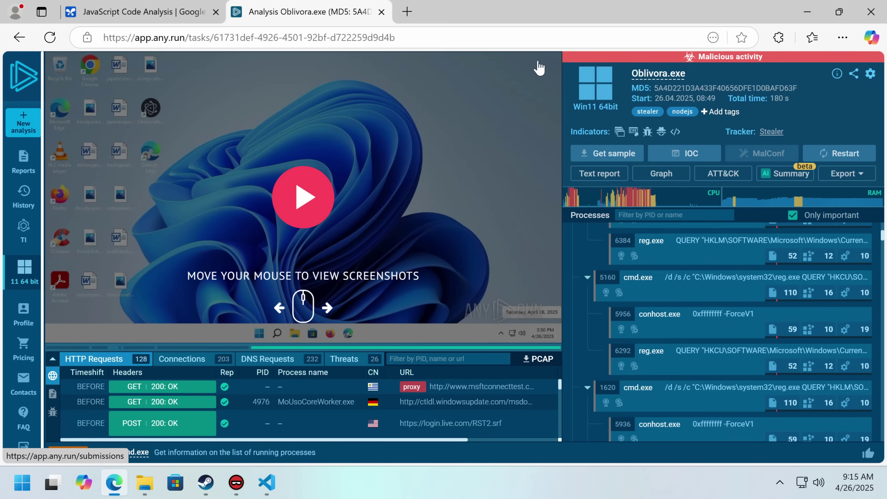
# Step: Open the VirusTotal home page in a new browser tab
pyautogui.click(406, 13)
pyautogui.write('vir')
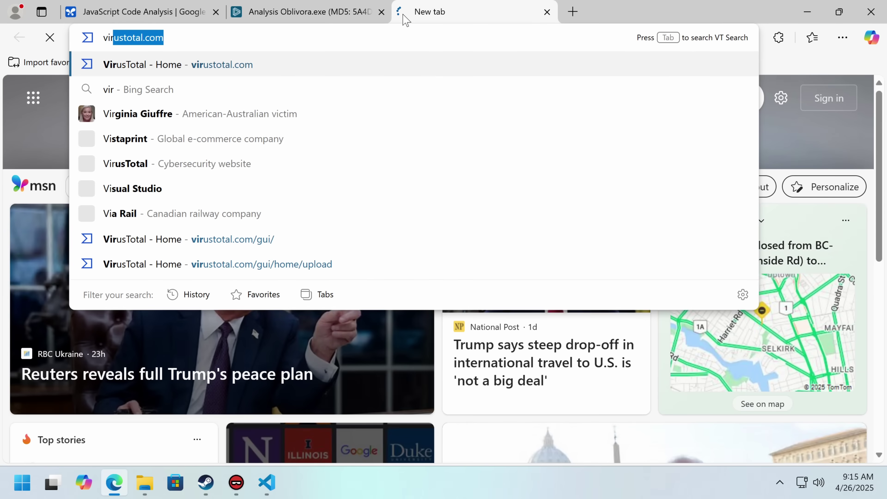
pyautogui.press('Return')
# Step: Start choosing a file for VirusTotal and browse to the Oblivora_1.0.4 folder in Downloads
pyautogui.click(421, 419)
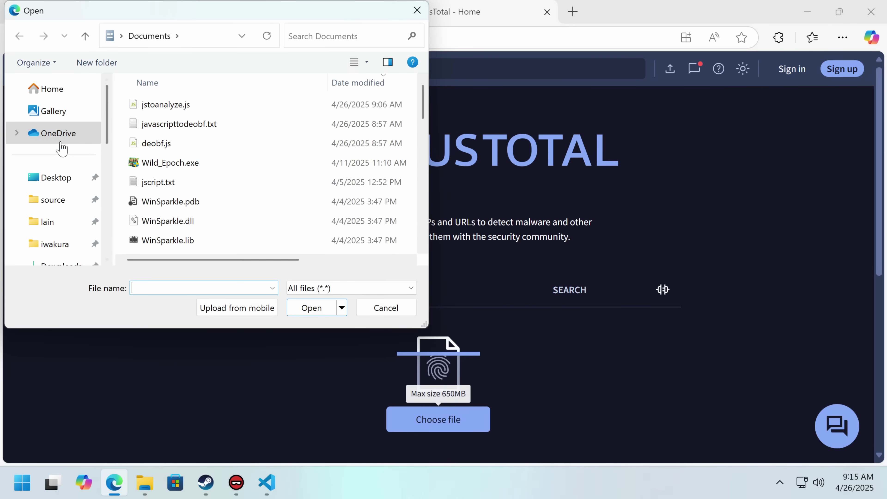
pyautogui.scroll(-5, 62, 147)
pyautogui.scroll(3, 65, 133)
pyautogui.click(70, 201)
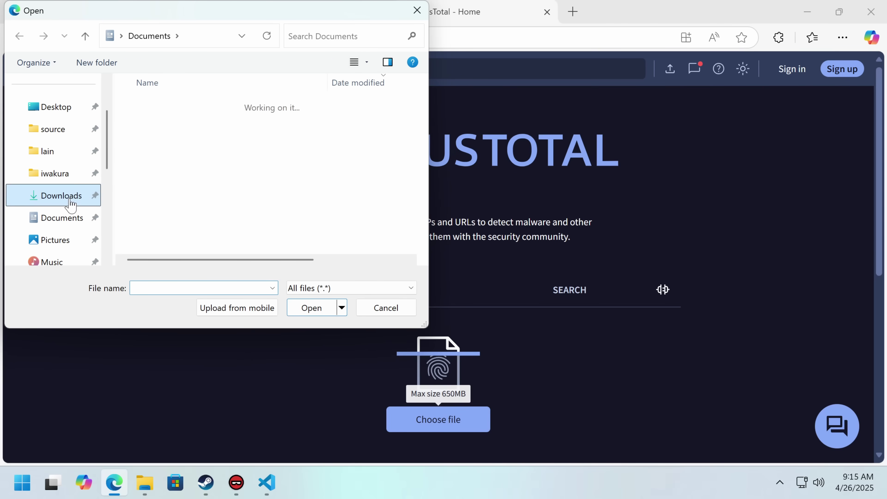
pyautogui.doubleClick(189, 140)
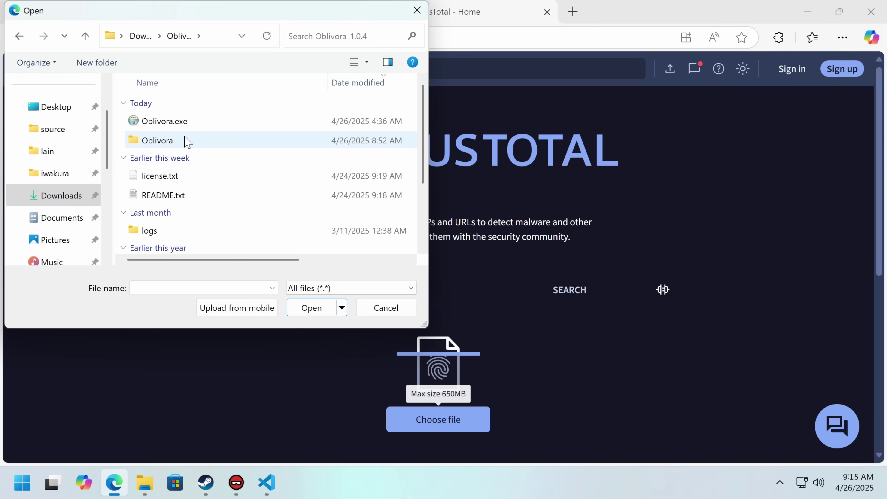
# Step: Choose the extracted game executable from the $PLUGINSDIR folder inside the Oblivora folder and confirm its upload to VirusTotal
pyautogui.doubleClick(188, 140)
pyautogui.click(154, 141)
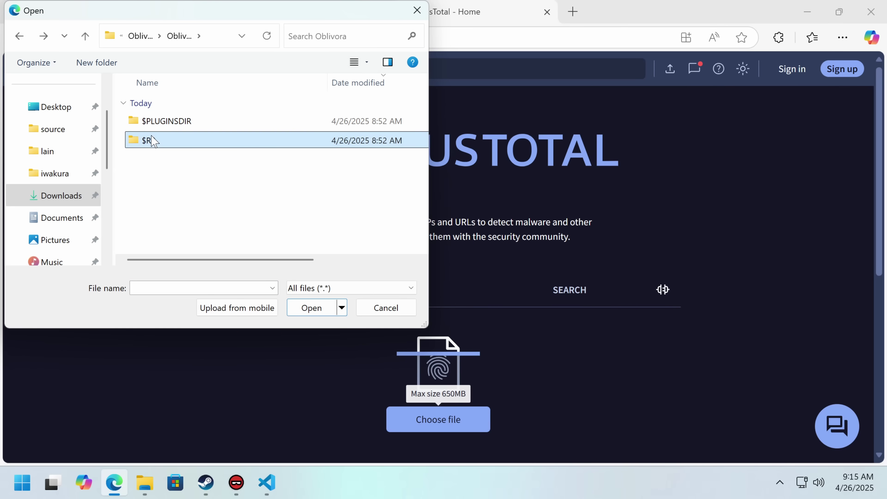
pyautogui.doubleClick(153, 140)
pyautogui.hotkey('alt', 'Left')
pyautogui.doubleClick(172, 121)
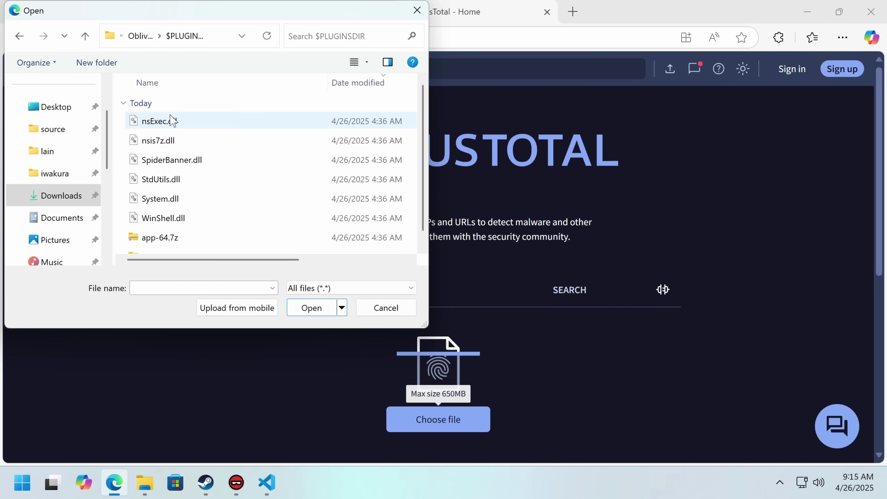
pyautogui.scroll(-1, 172, 121)
pyautogui.doubleClick(160, 224)
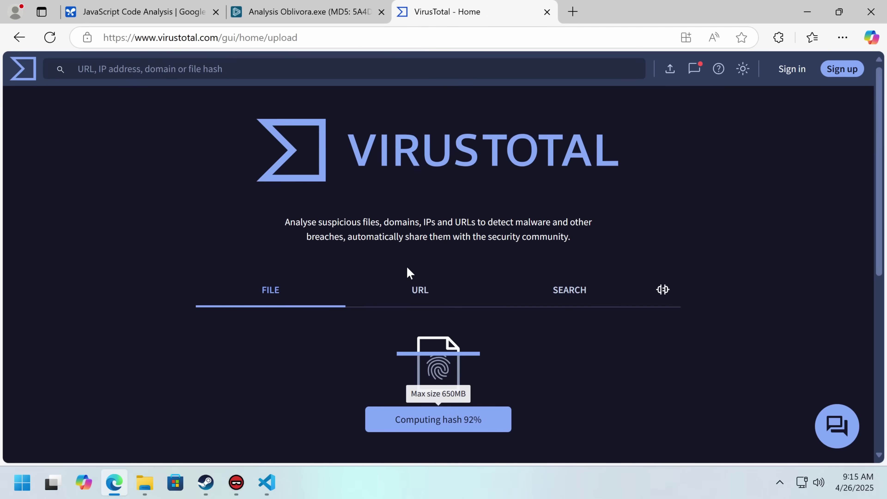
pyautogui.click(464, 444)
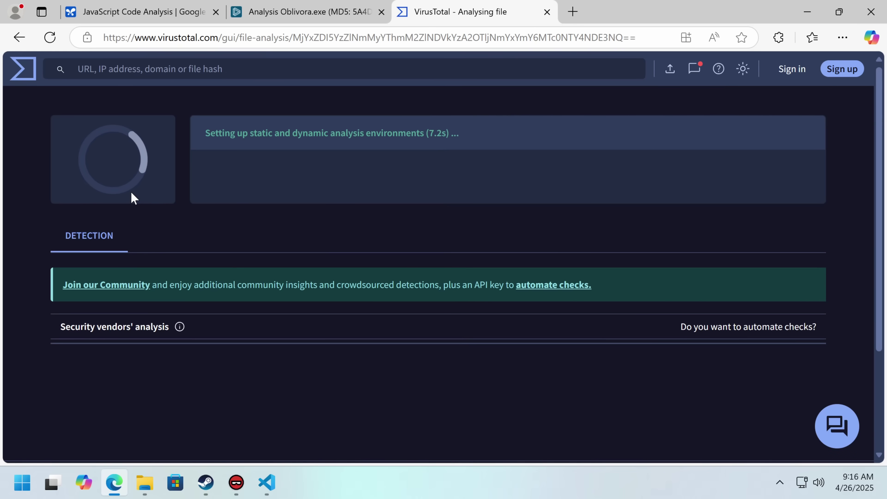
# Step: Examine the VirusTotal security vendors' analysis of the uploaded executable, from the overall score through the full vendor list
pyautogui.click(418, 209)
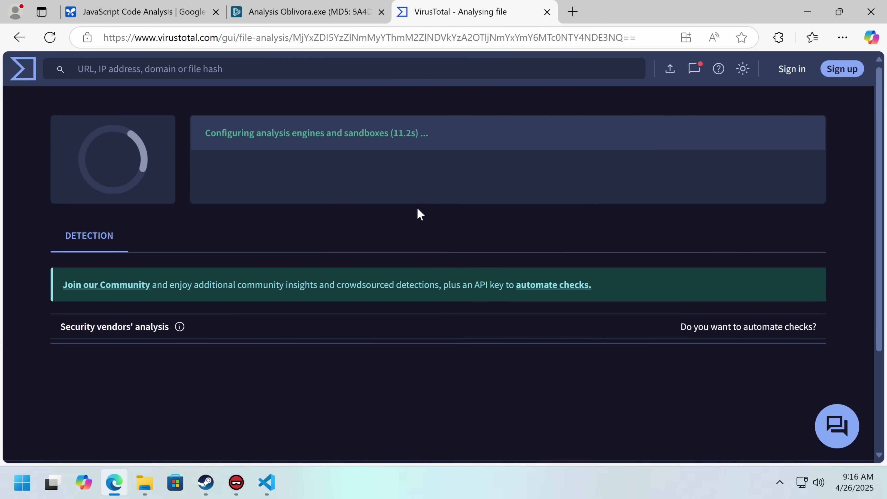
pyautogui.scroll(-10, 151, 252)
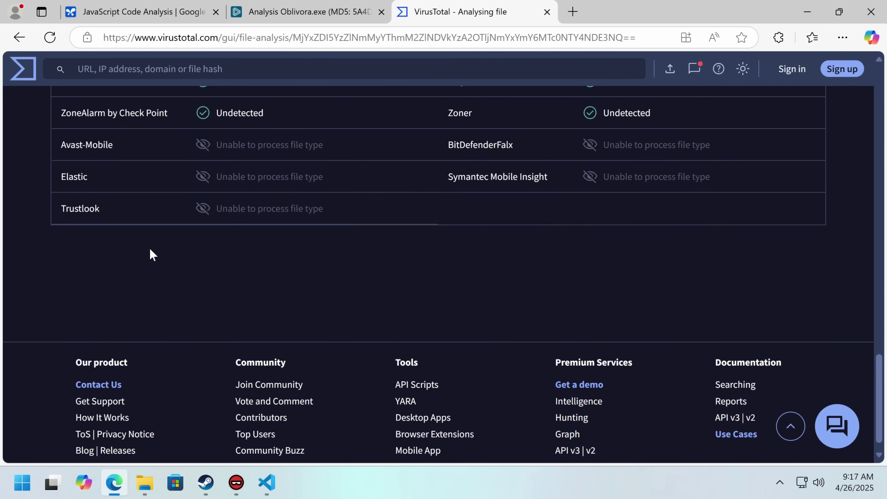
pyautogui.scroll(15, 154, 250)
pyautogui.scroll(10, 127, 228)
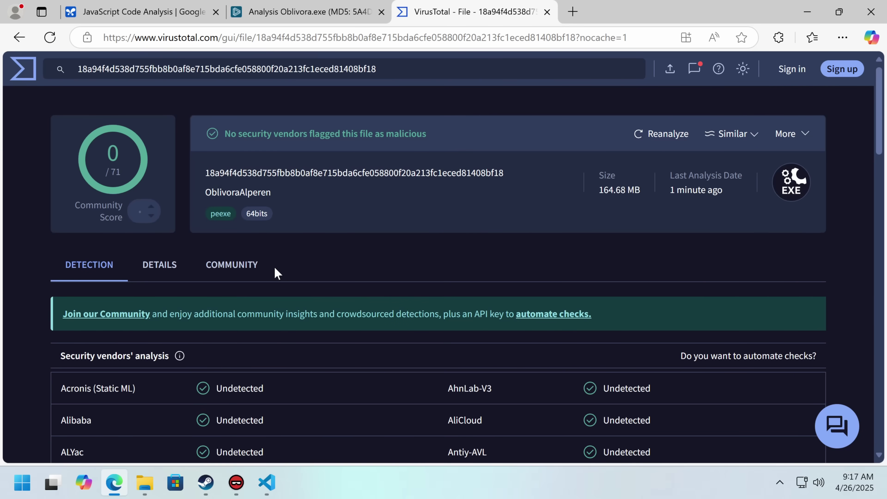
pyautogui.scroll(-4, 277, 273)
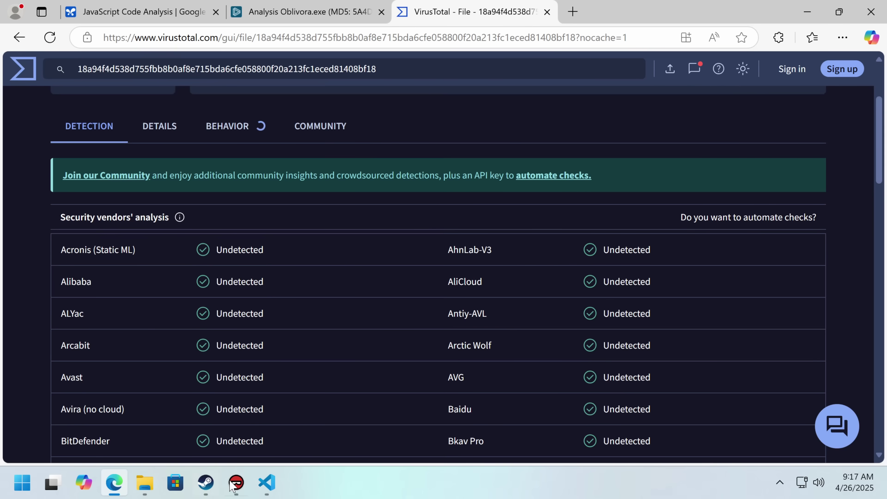
pyautogui.scroll(4, 100, 268)
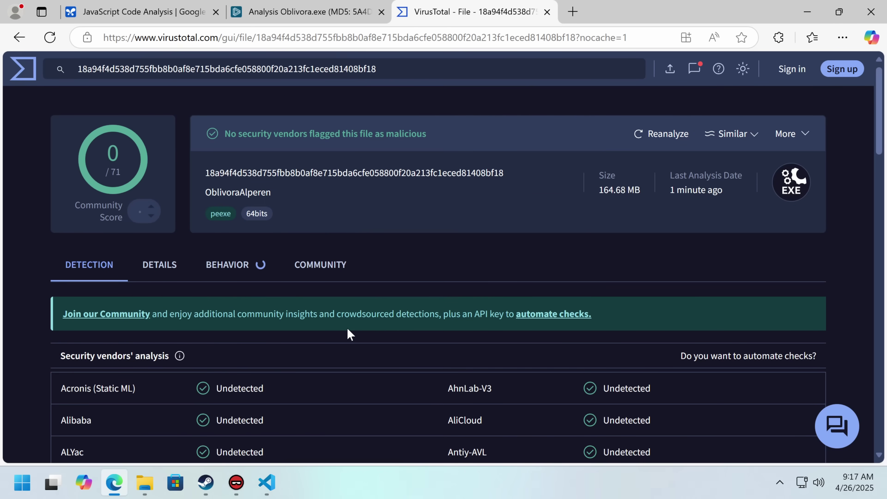
pyautogui.scroll(-8, 246, 331)
pyautogui.scroll(6, 251, 231)
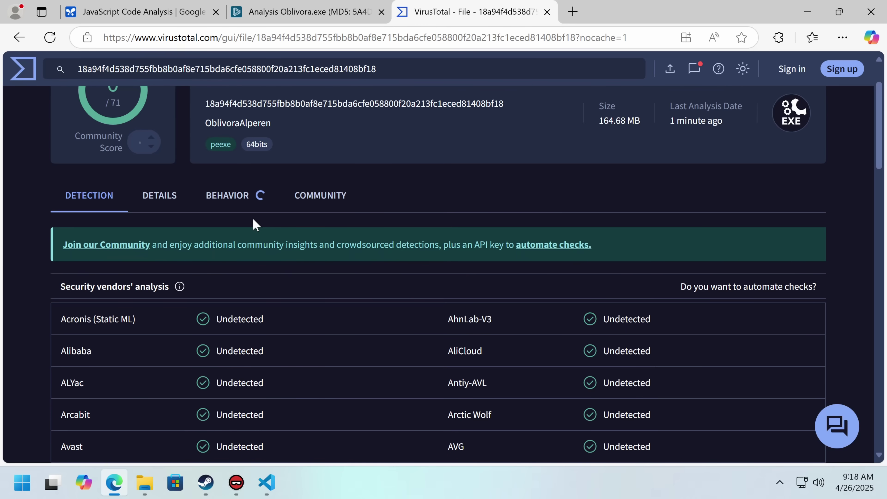
pyautogui.scroll(2, 253, 217)
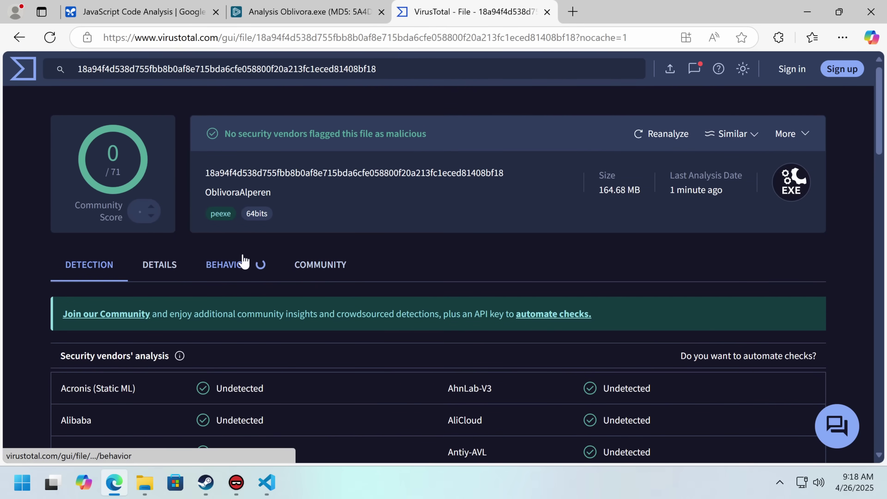
# Step: Search Bing for oblivora, open the oblivora.com result in a new tab, and look through the other results
pyautogui.hotkey('ctrl', 'l')
pyautogui.write('oblivora')
pyautogui.press('Return')
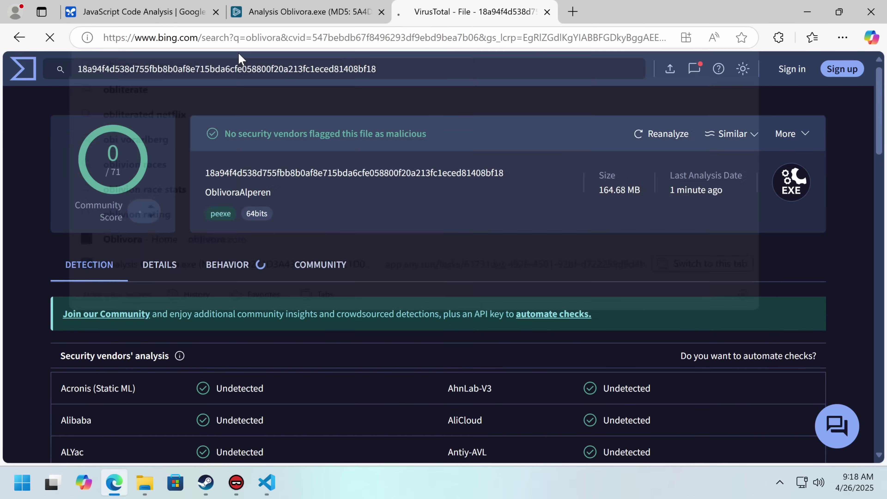
pyautogui.middleClick(131, 196)
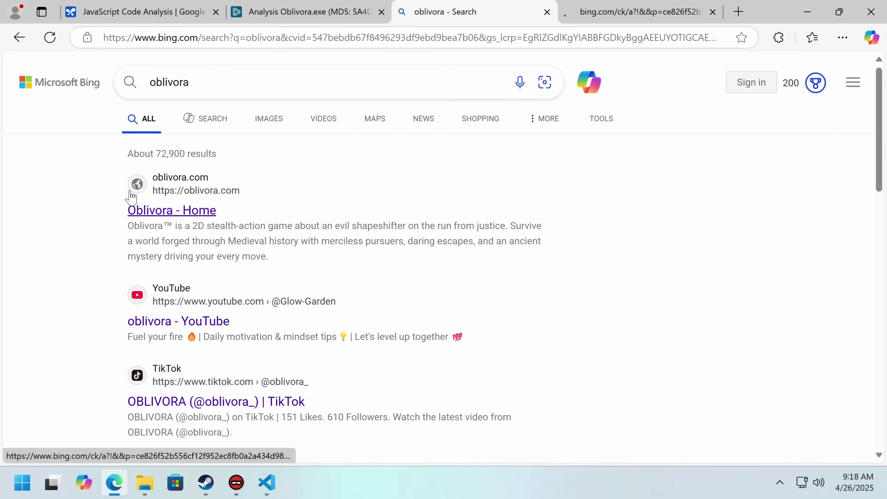
pyautogui.scroll(-2, 156, 265)
pyautogui.scroll(-2, 158, 268)
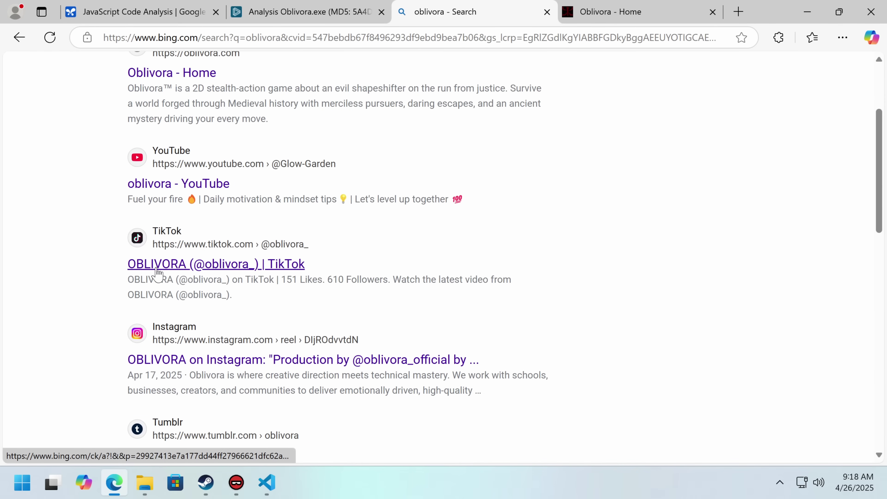
pyautogui.scroll(4, 159, 262)
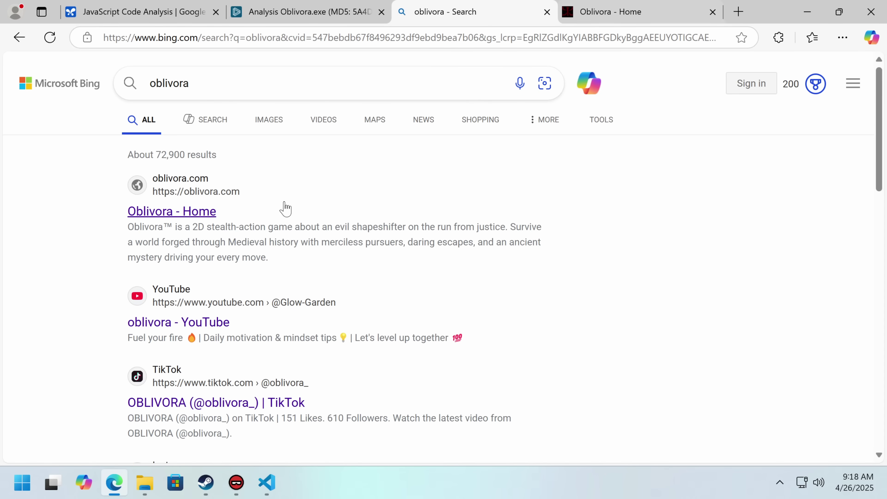
# Step: Search Google for oblivora and open the source information for the oblivora.com result
pyautogui.click(181, 42)
pyautogui.write('google')
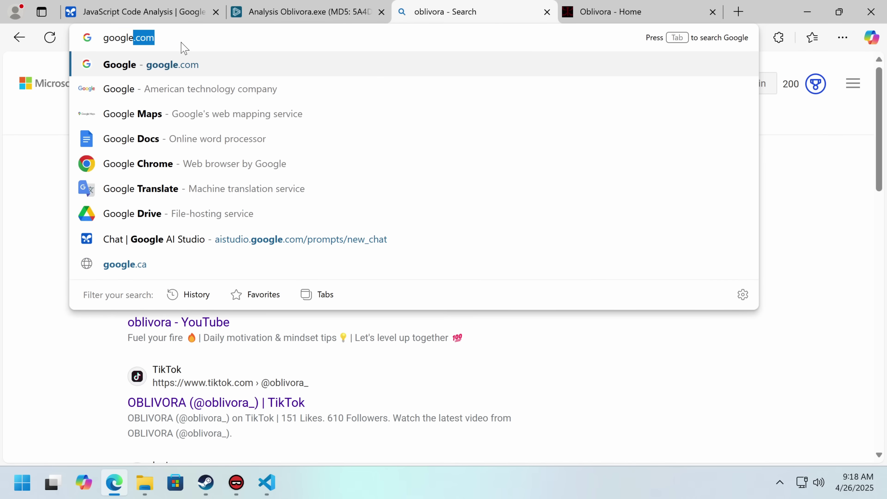
pyautogui.press('Return')
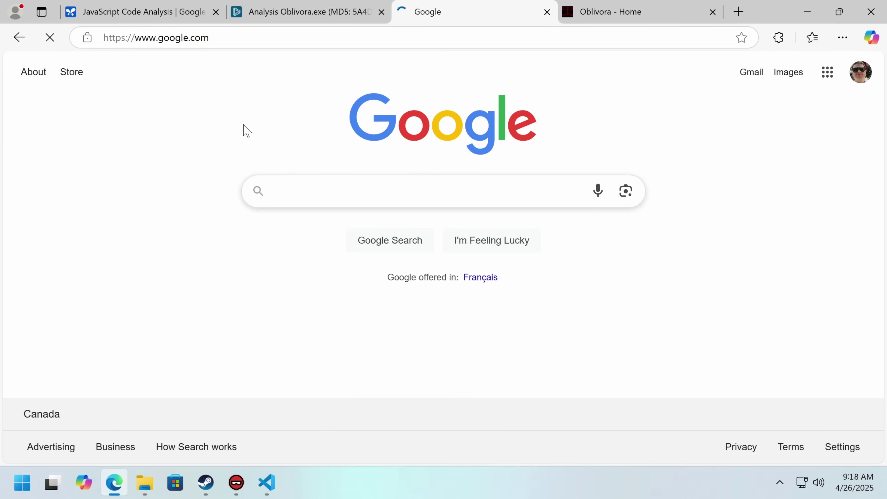
pyautogui.write('oblivora')
pyautogui.press('Return')
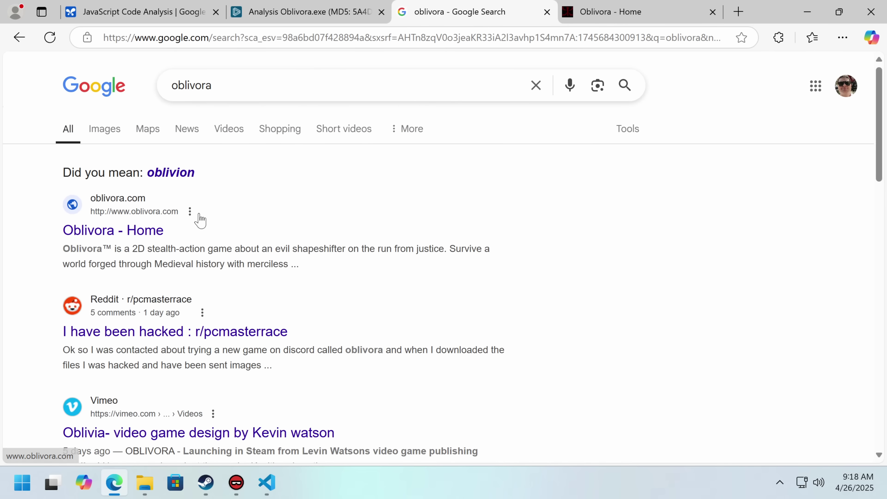
pyautogui.click(190, 211)
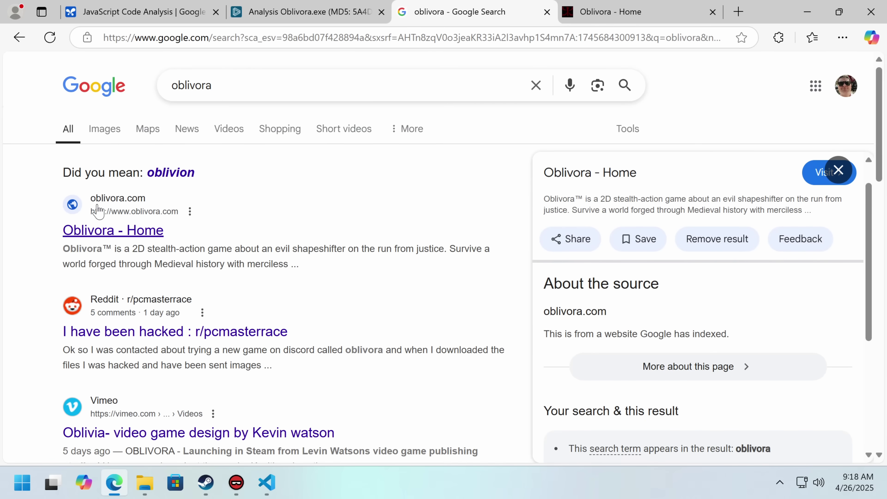
# Step: Open the Vimeo result in a new tab, view the r/antivirus "Test my game" scam post, and return to the results
pyautogui.scroll(-5, 112, 201)
pyautogui.middleClick(95, 225)
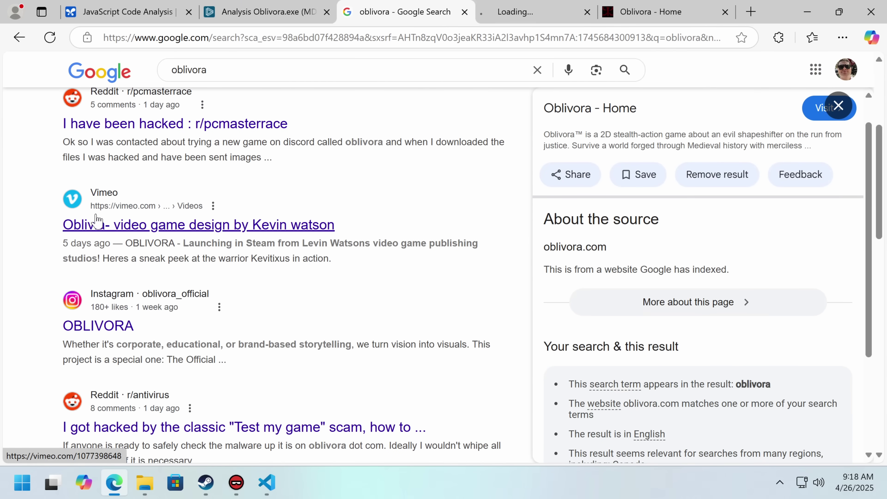
pyautogui.click(189, 427)
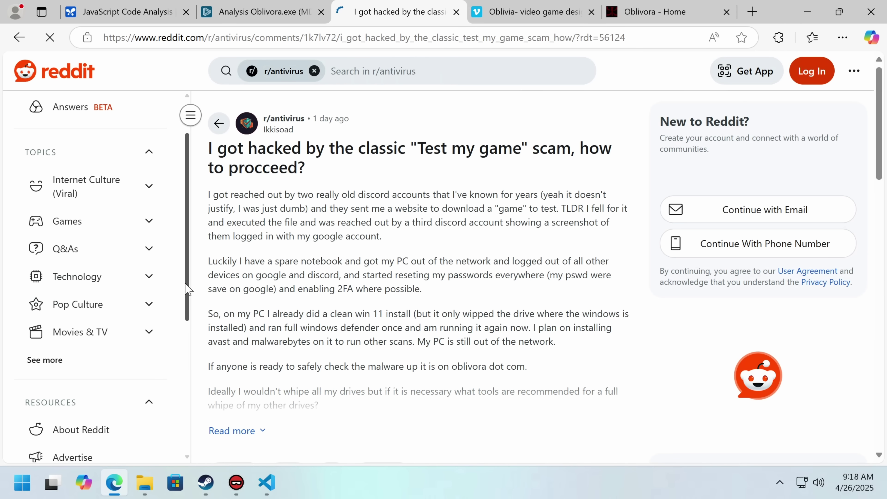
pyautogui.hotkey('alt', 'Left')
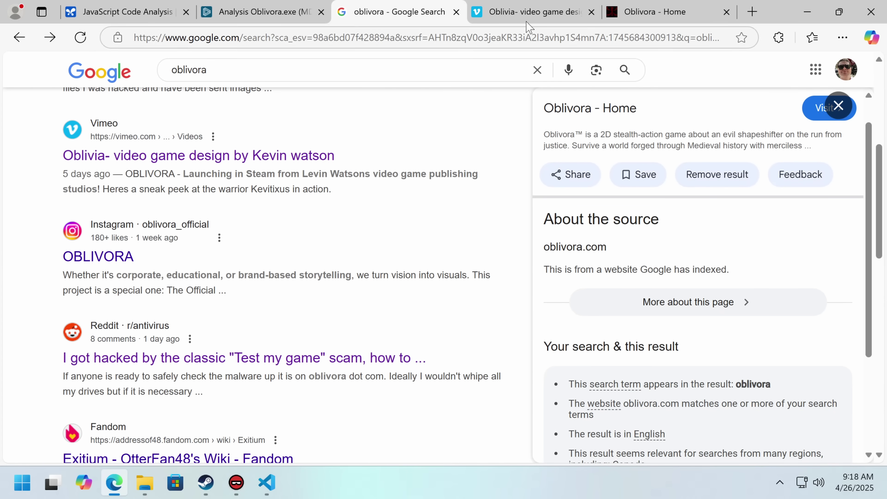
# Step: Look over the Vimeo page of the supposed game video and pause its playback
pyautogui.hotkey('ctrl', 'Tab')
pyautogui.scroll(-5, 143, 362)
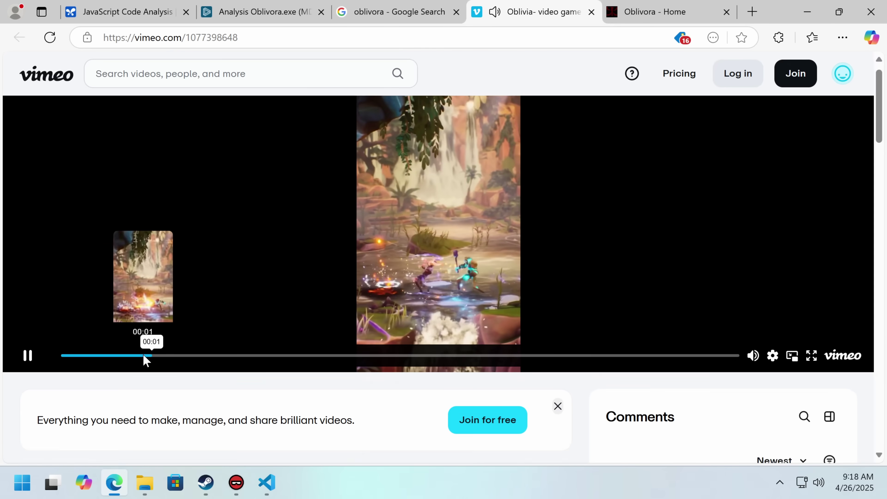
pyautogui.scroll(4, 149, 352)
pyautogui.scroll(-1, 115, 323)
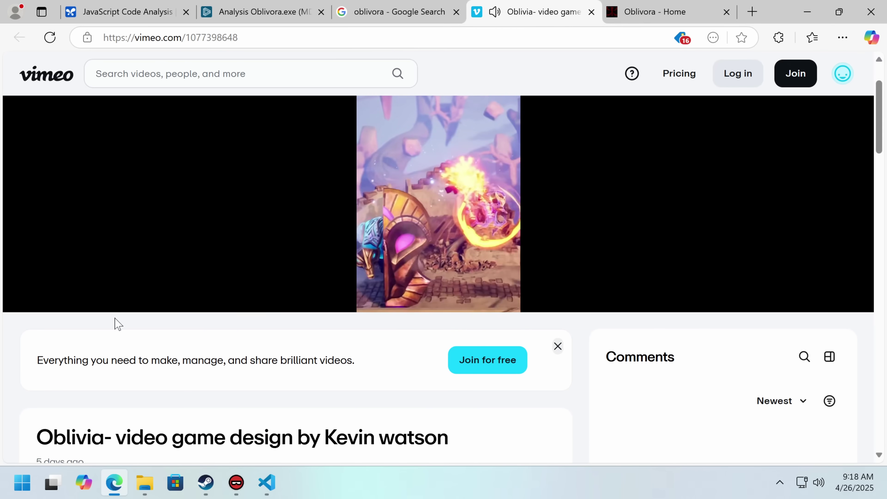
pyautogui.scroll(1, 66, 294)
pyautogui.click(25, 300)
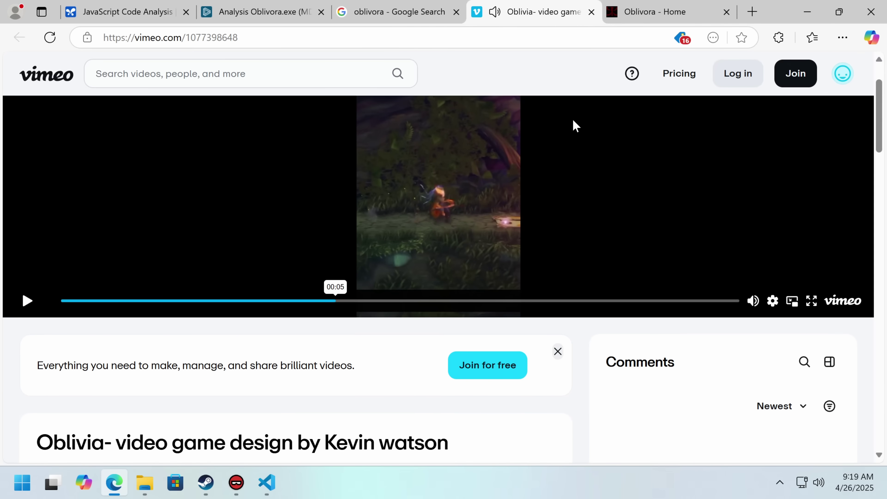
# Step: Examine the oblivora.com home page, including its feature descriptions, frequently asked questions and installation instructions
pyautogui.click(630, 3)
pyautogui.scroll(-20, 323, 197)
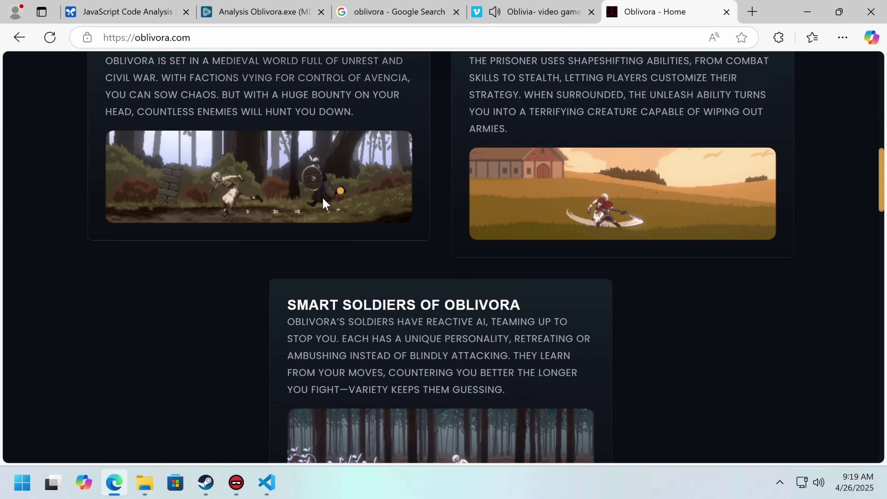
pyautogui.scroll(-10, 234, 229)
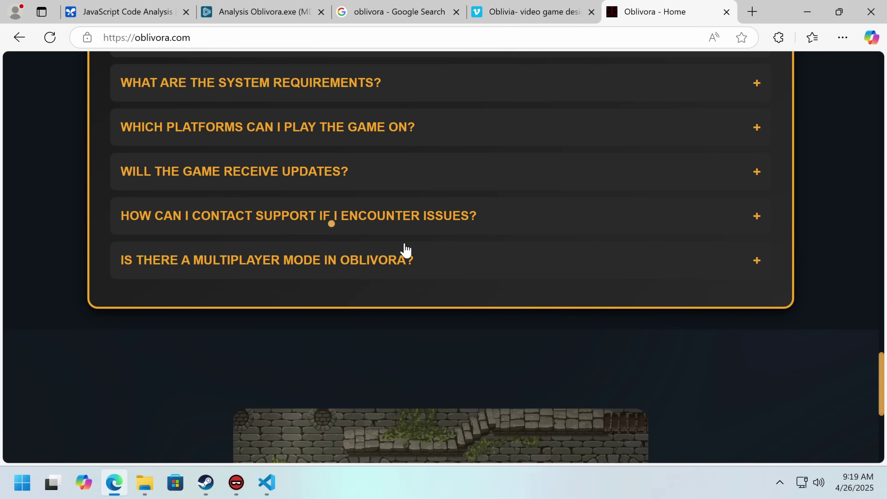
pyautogui.scroll(2, 459, 291)
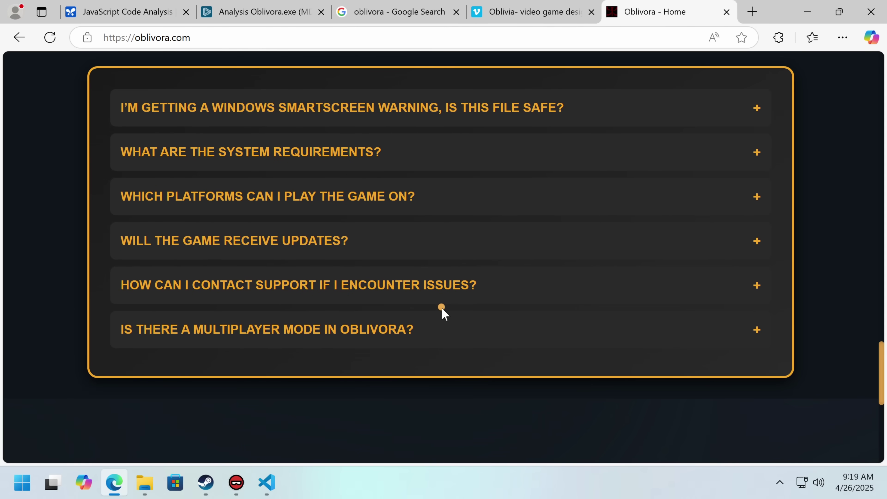
pyautogui.scroll(10, 489, 299)
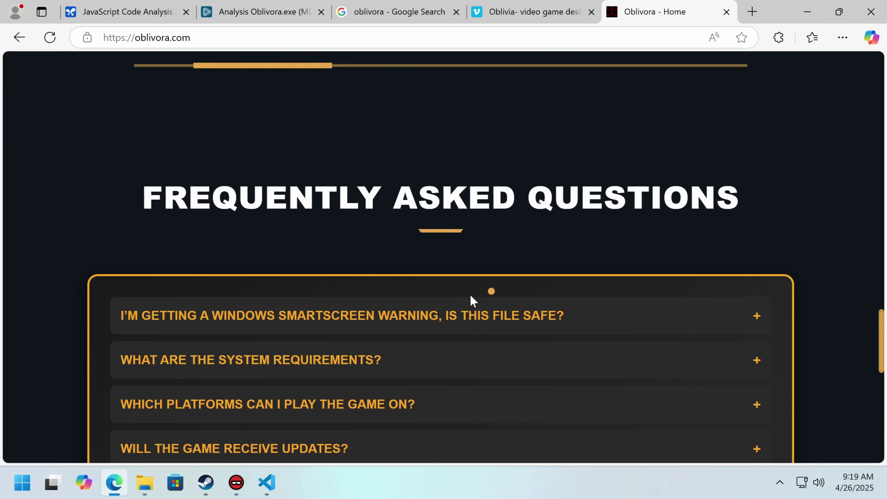
pyautogui.scroll(20, 491, 276)
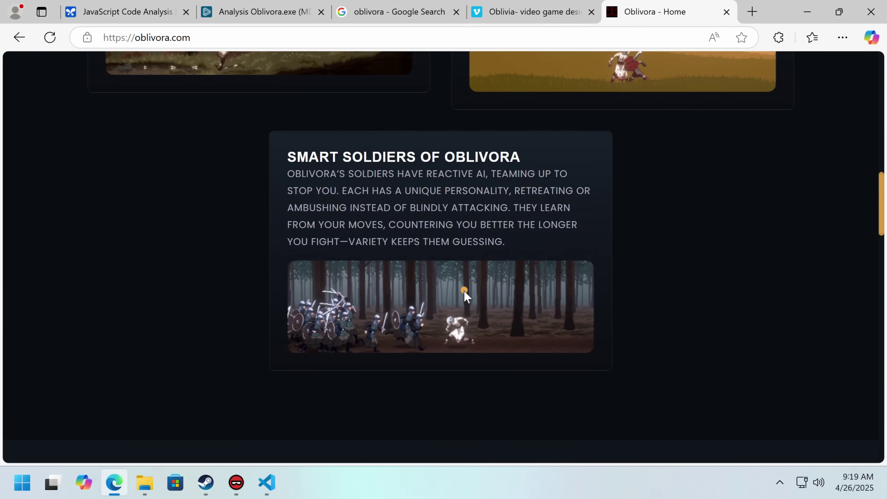
pyautogui.scroll(15, 464, 293)
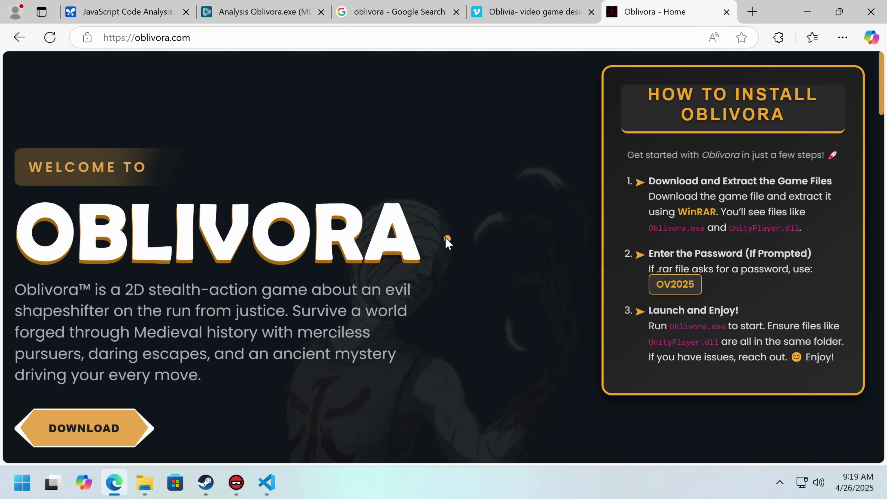